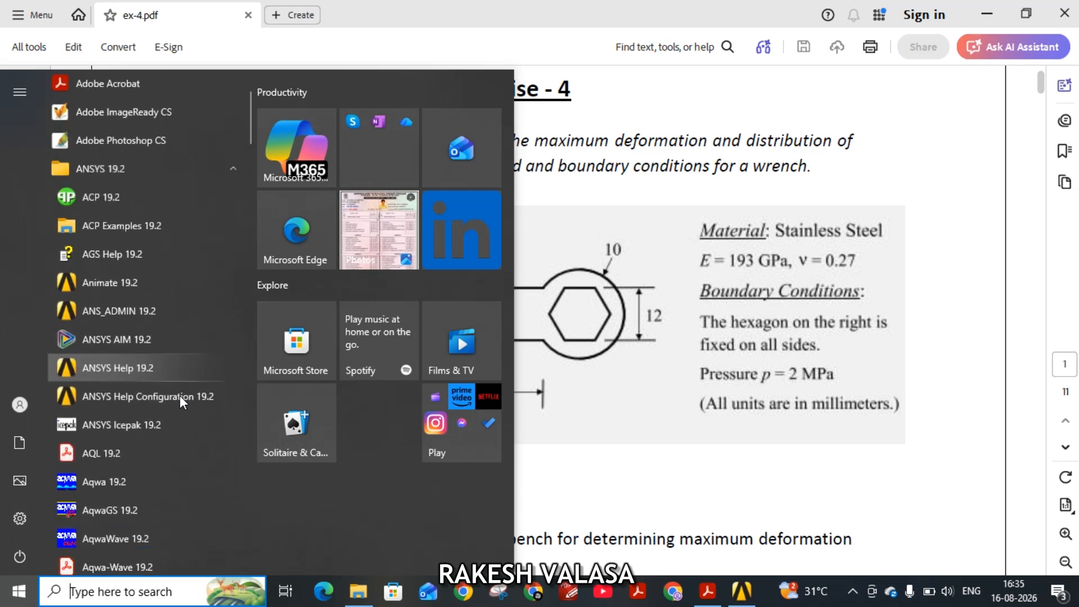
# Switch to ANSYS Workbench and add a Static Structural analysis system to the project schematic.
pyautogui.scroll(-5, 181, 403)
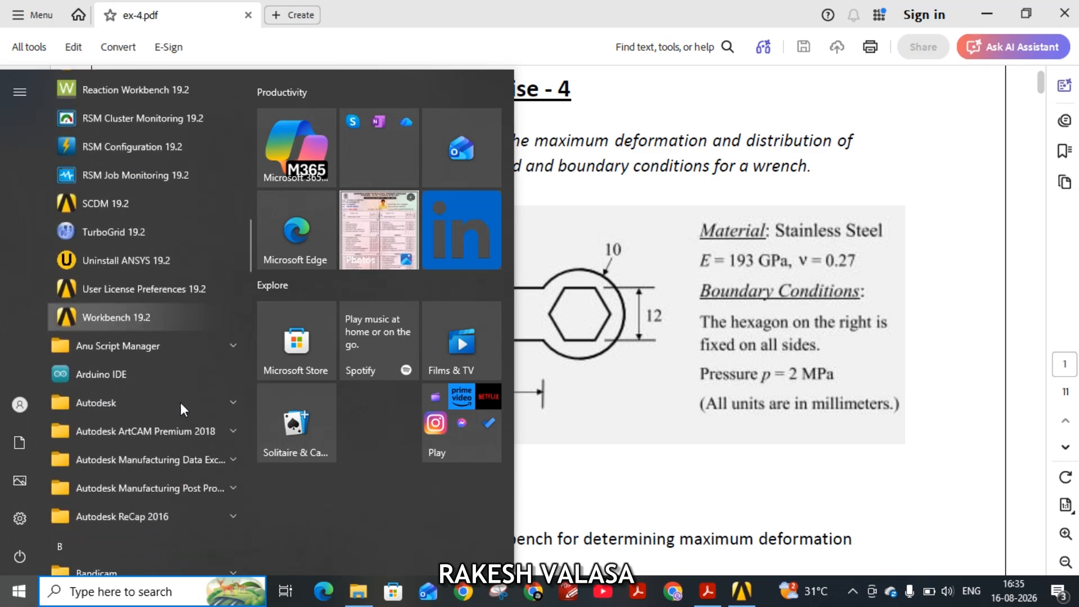
pyautogui.scroll(-3, 115, 451)
pyautogui.scroll(5, 112, 346)
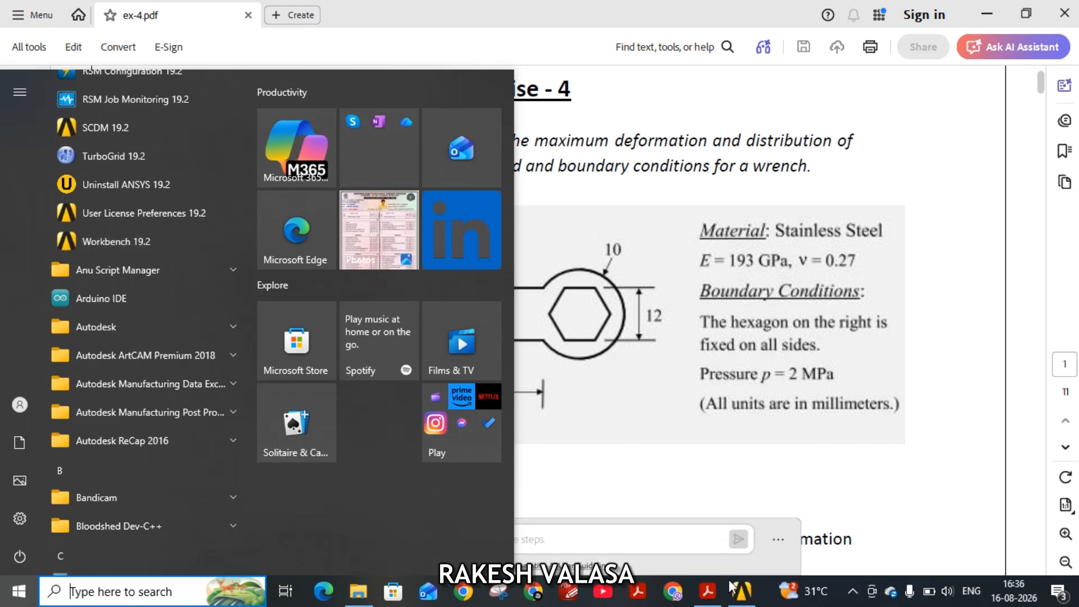
pyautogui.click(747, 597)
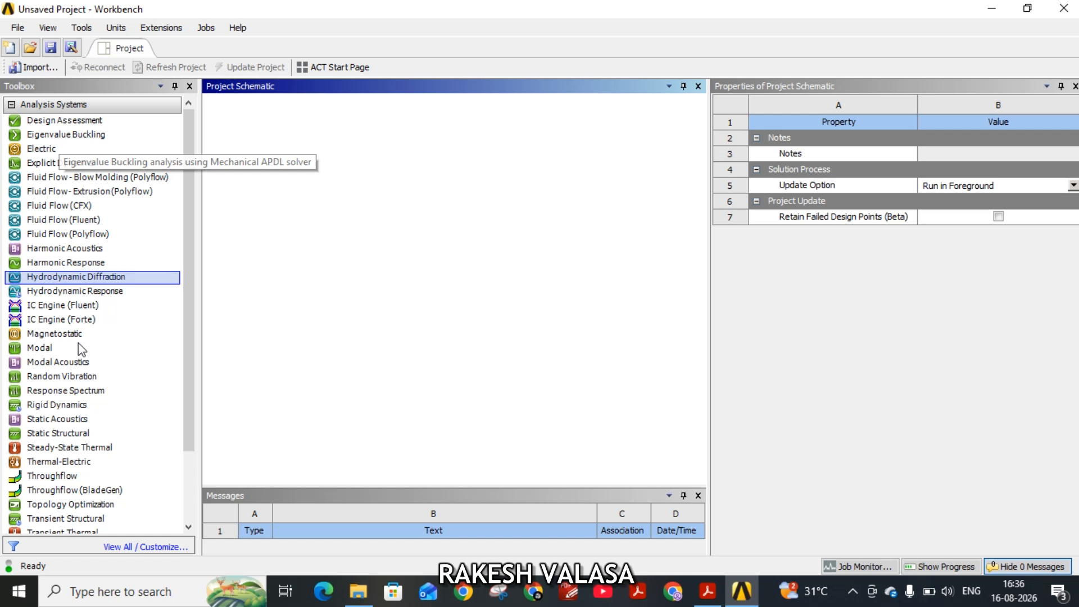
pyautogui.doubleClick(80, 432)
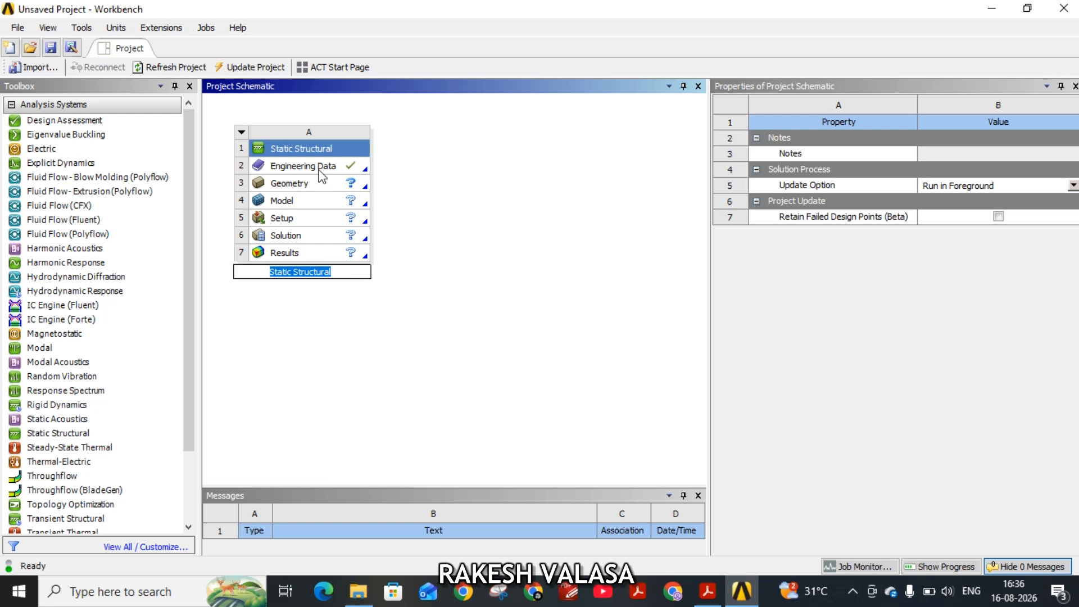
# Open the analysis system's Engineering Data and add a new material named Stainless Steel.
pyautogui.doubleClick(319, 169)
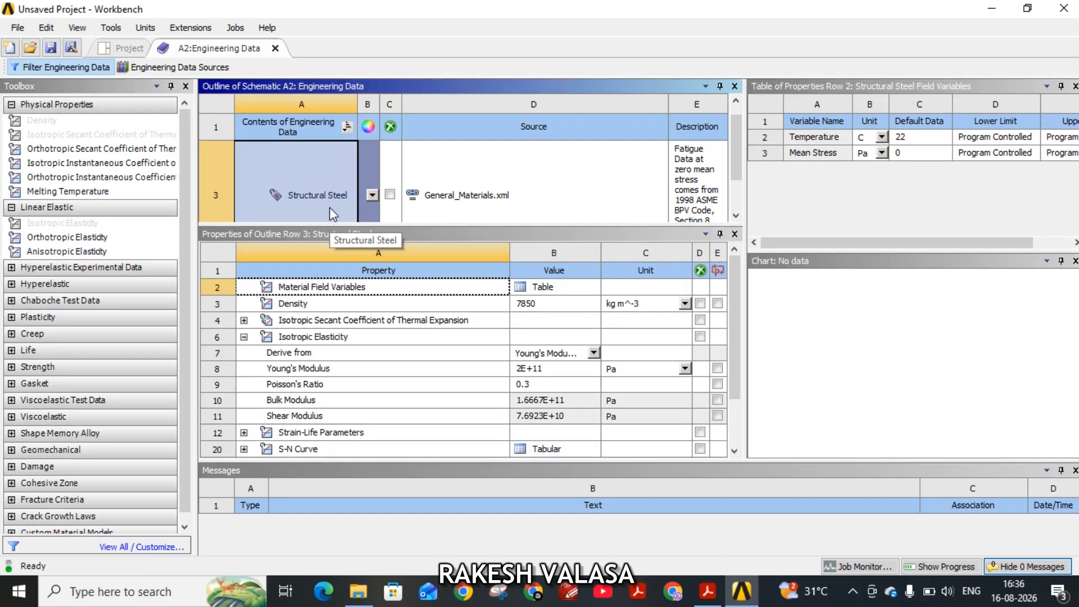
pyautogui.scroll(-1, 331, 194)
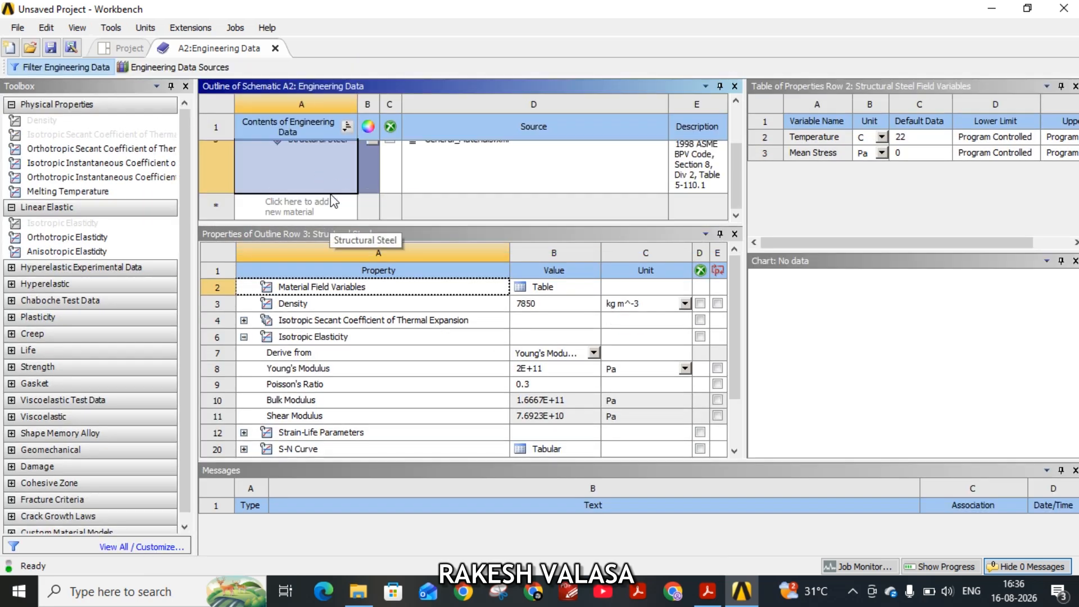
pyautogui.click(303, 211)
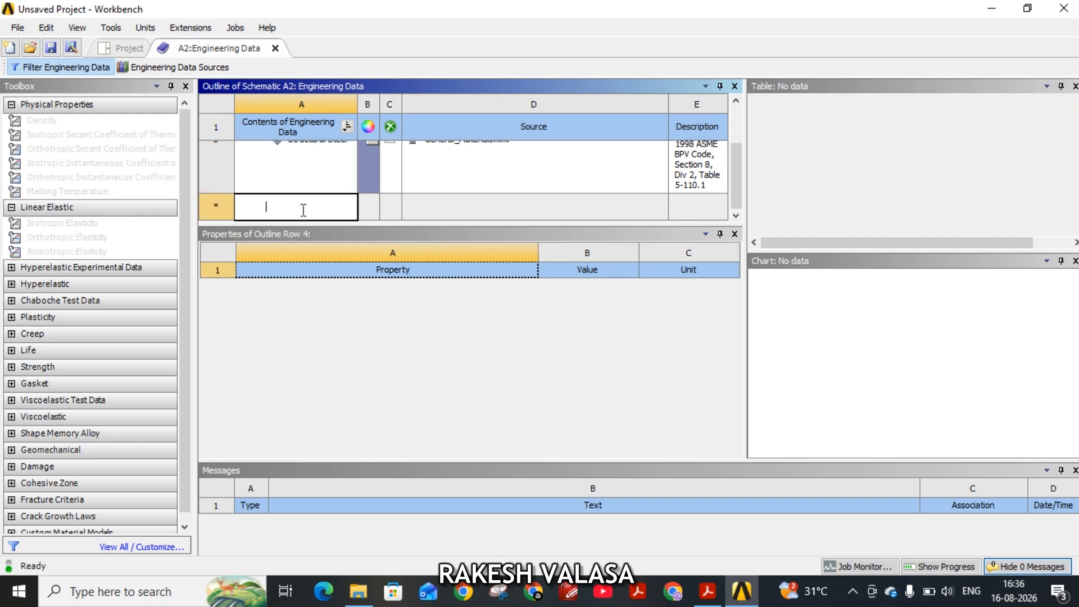
pyautogui.write('Sta')
pyautogui.write('inless ')
pyautogui.write('S')
pyautogui.write('te')
pyautogui.write('ll')
pyautogui.press('BackSpace')
pyautogui.press('BackSpace')
pyautogui.click(262, 329)
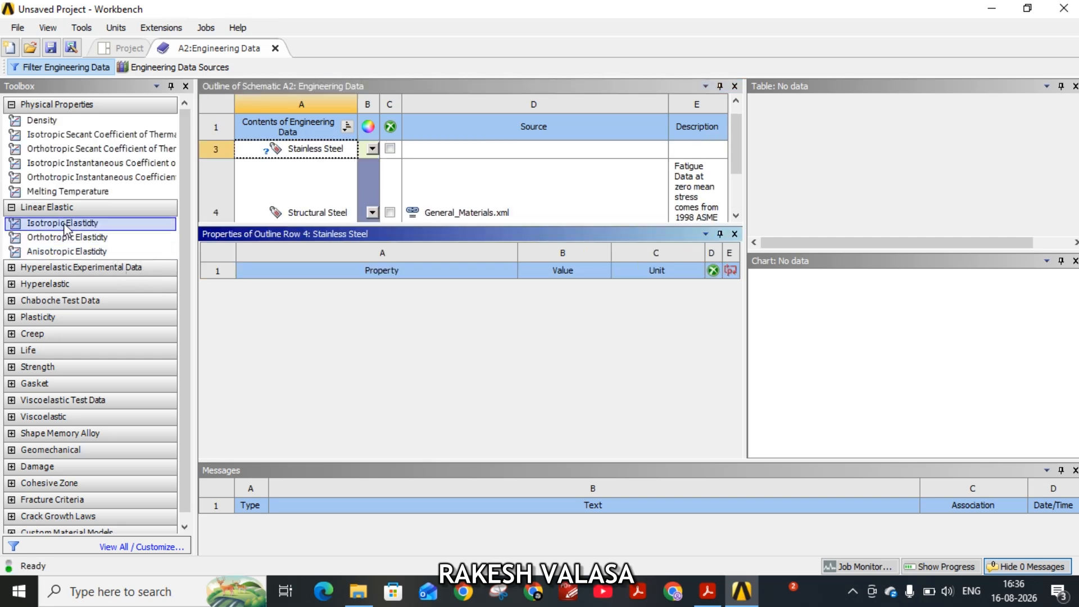
# Add Isotropic Elasticity to Stainless Steel and set its Young's Modulus to 193e9 Pa, consulting the exercise PDF.
pyautogui.moveTo(64, 224); pyautogui.dragTo(371, 292)
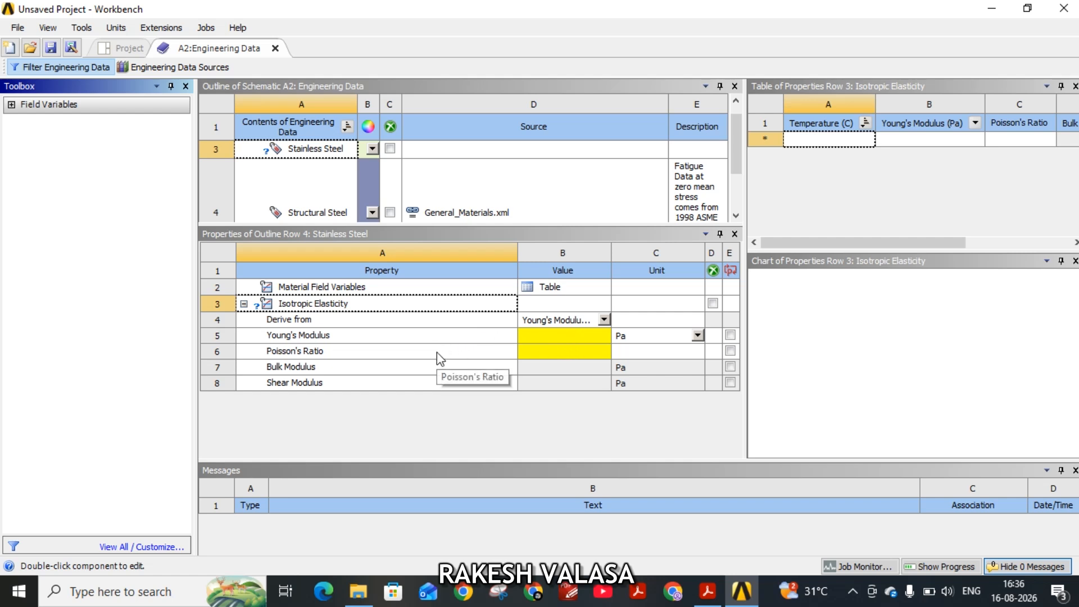
pyautogui.click(708, 591)
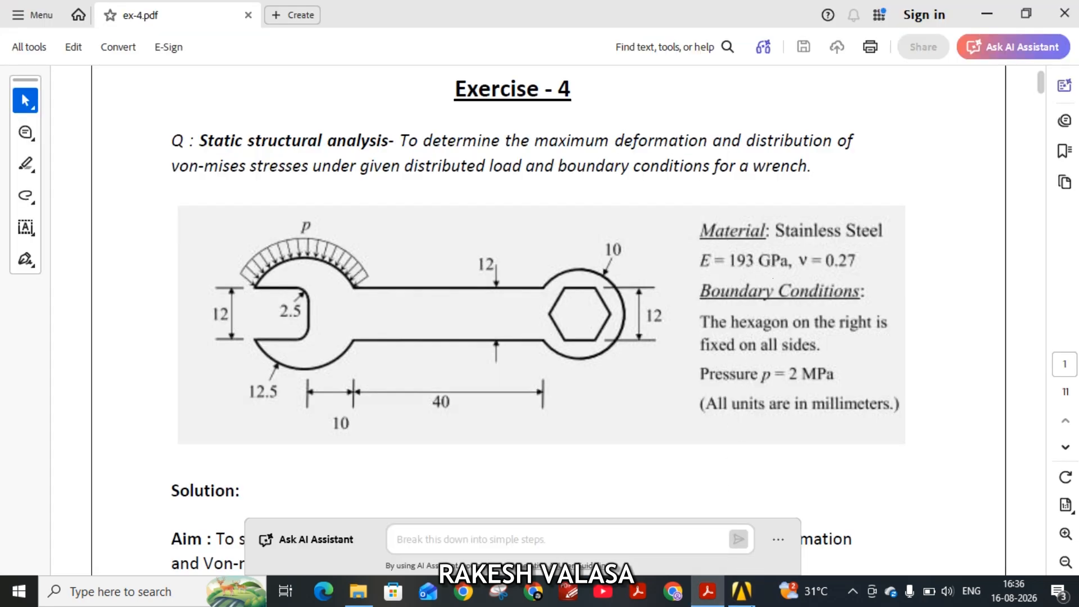
pyautogui.click(741, 591)
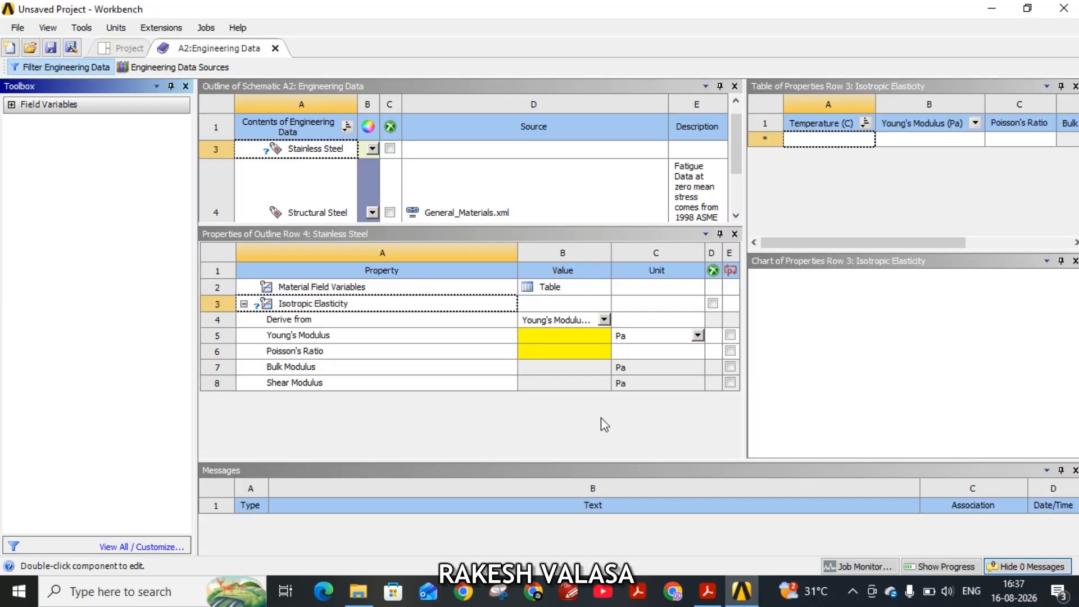
pyautogui.click(590, 337)
pyautogui.write('193')
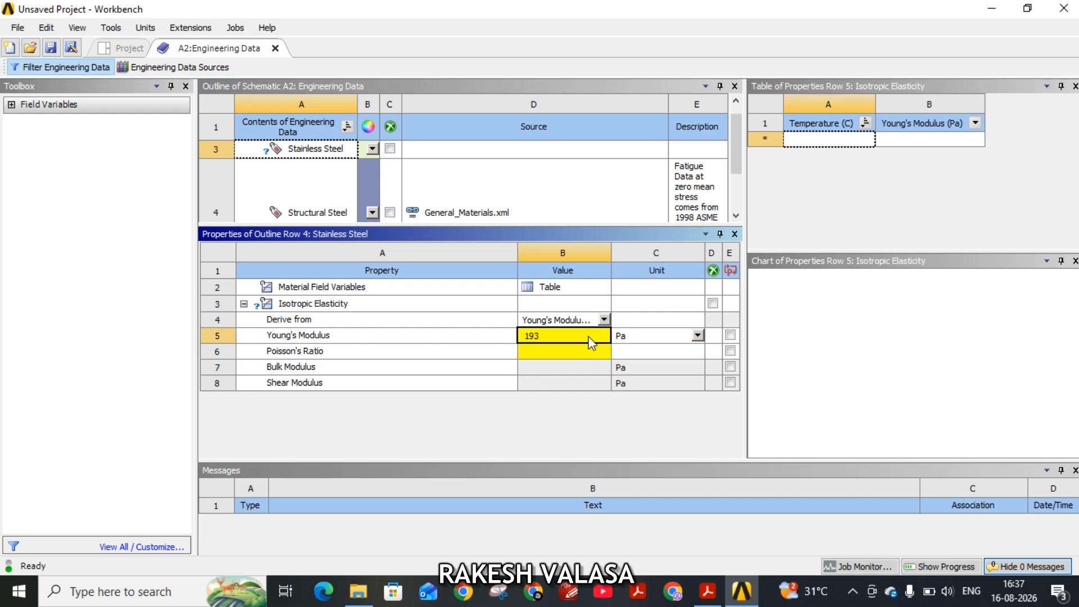
pyautogui.write('e9')
# Set the Poisson's Ratio of Stainless Steel to 0.27 and close Engineering Data.
pyautogui.click(585, 361)
pyautogui.click(585, 354)
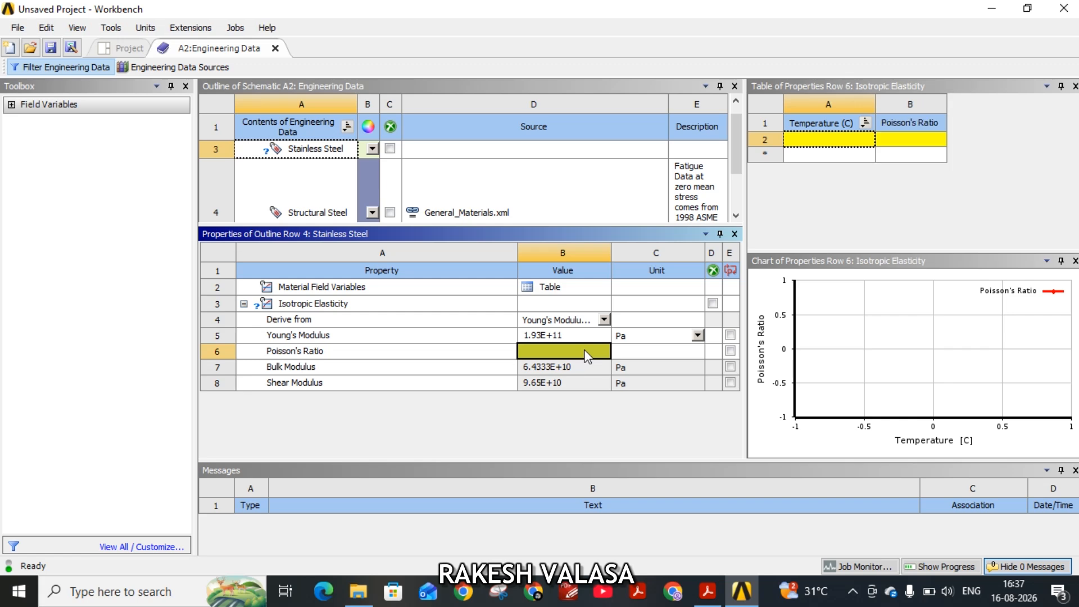
pyautogui.write('0.27')
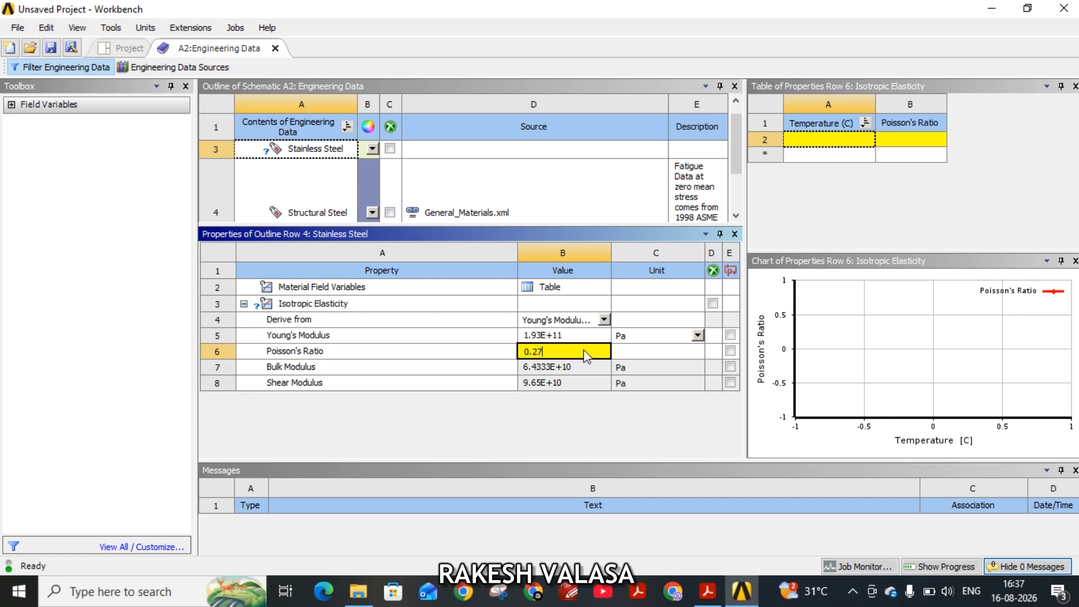
pyautogui.press('Return')
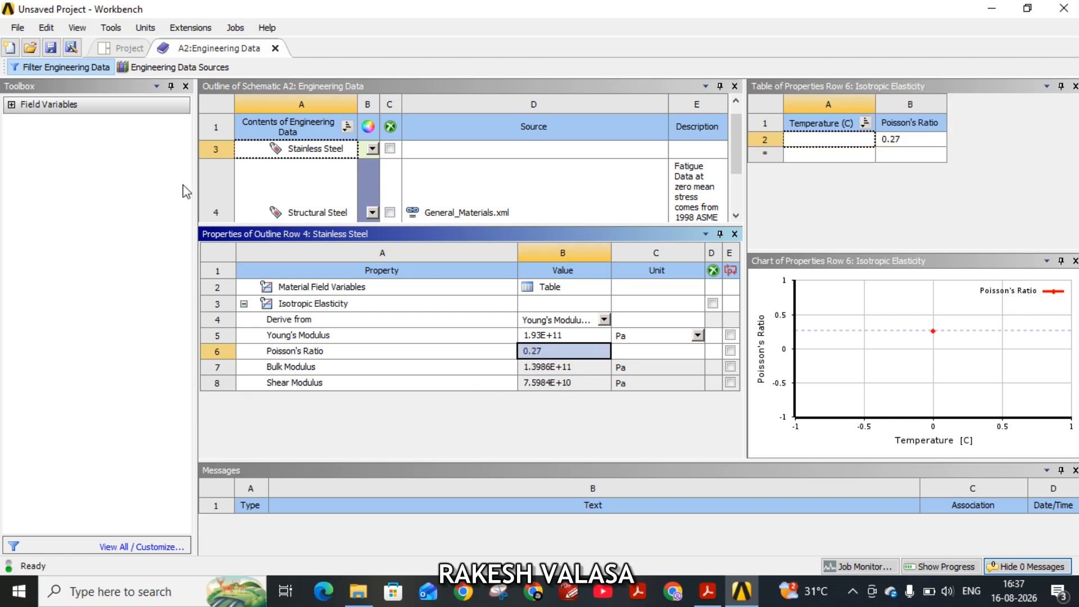
pyautogui.click(275, 49)
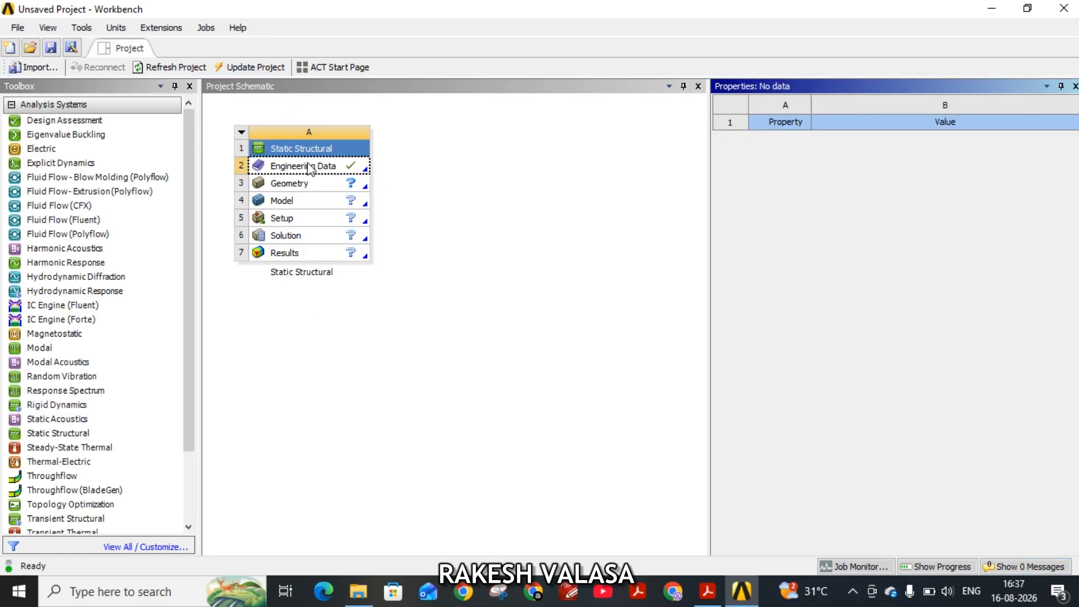
# Set the Analysis Type of the Geometry cell to 2D.
pyautogui.click(303, 190)
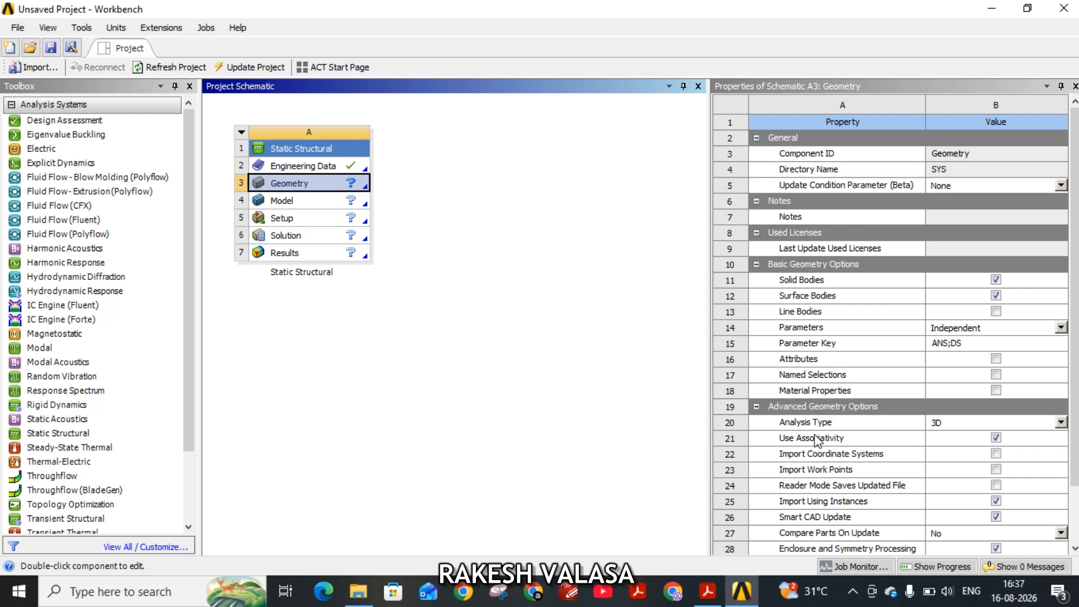
pyautogui.click(1060, 422)
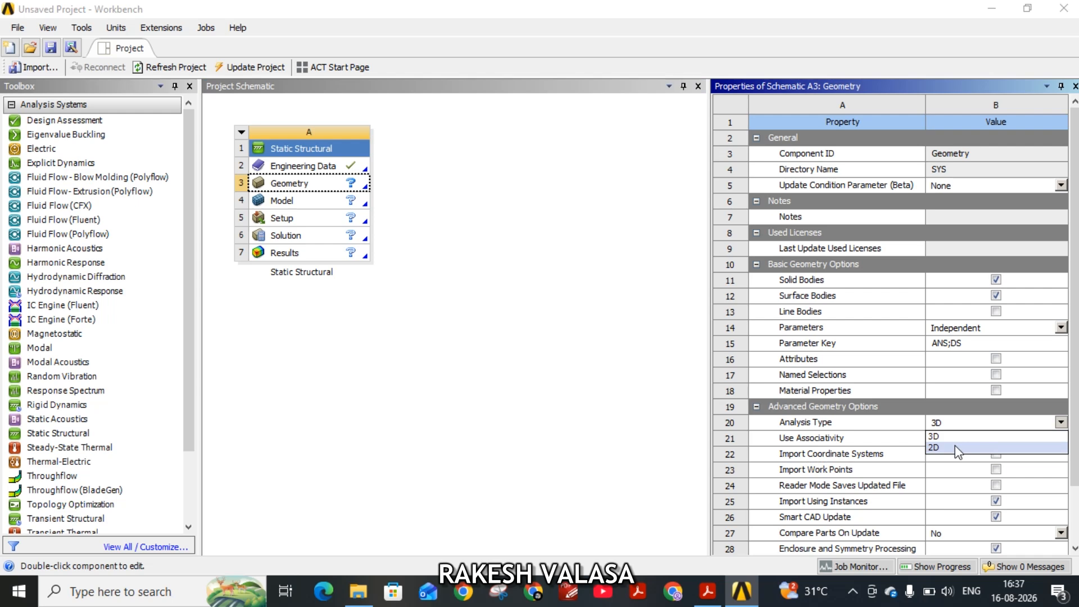
pyautogui.click(957, 448)
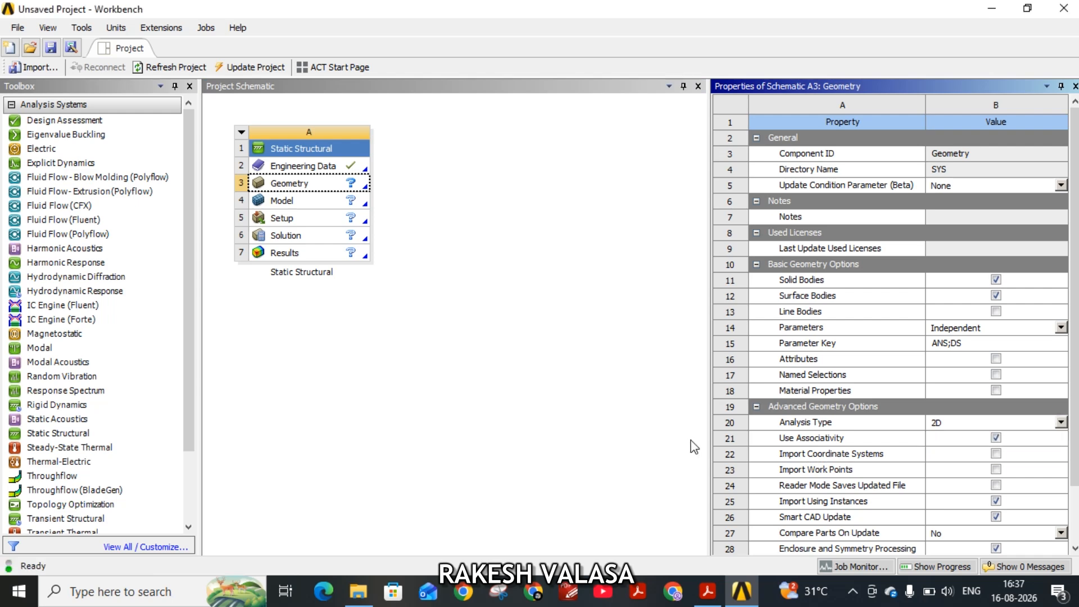
# Create a new DesignModeler geometry for the Static Structural system, checking the wrench drawing in the PDF while it loads.
pyautogui.click(309, 186)
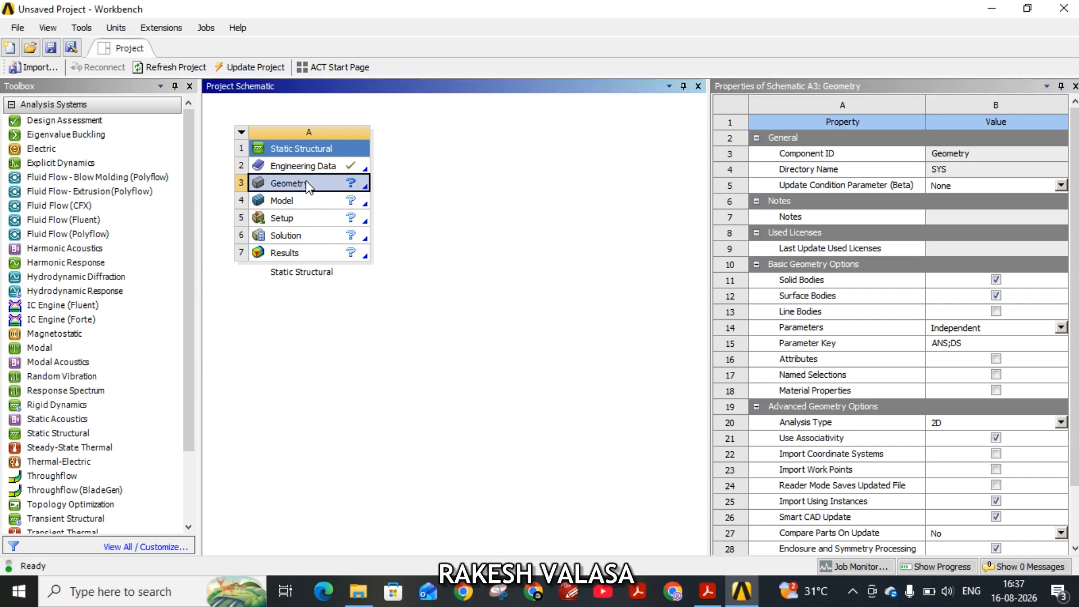
pyautogui.rightClick(308, 185)
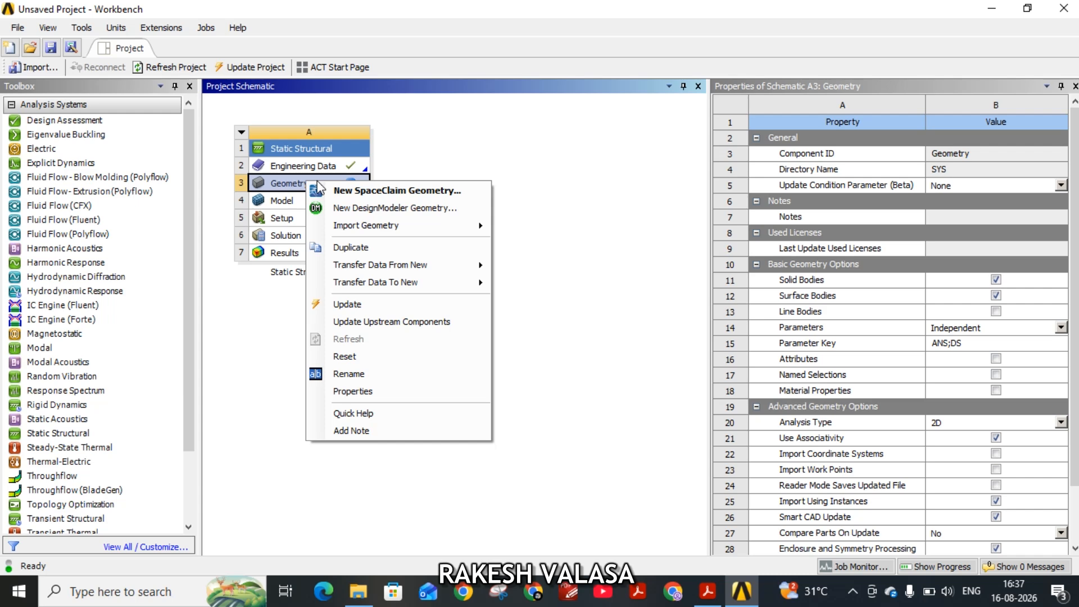
pyautogui.click(388, 208)
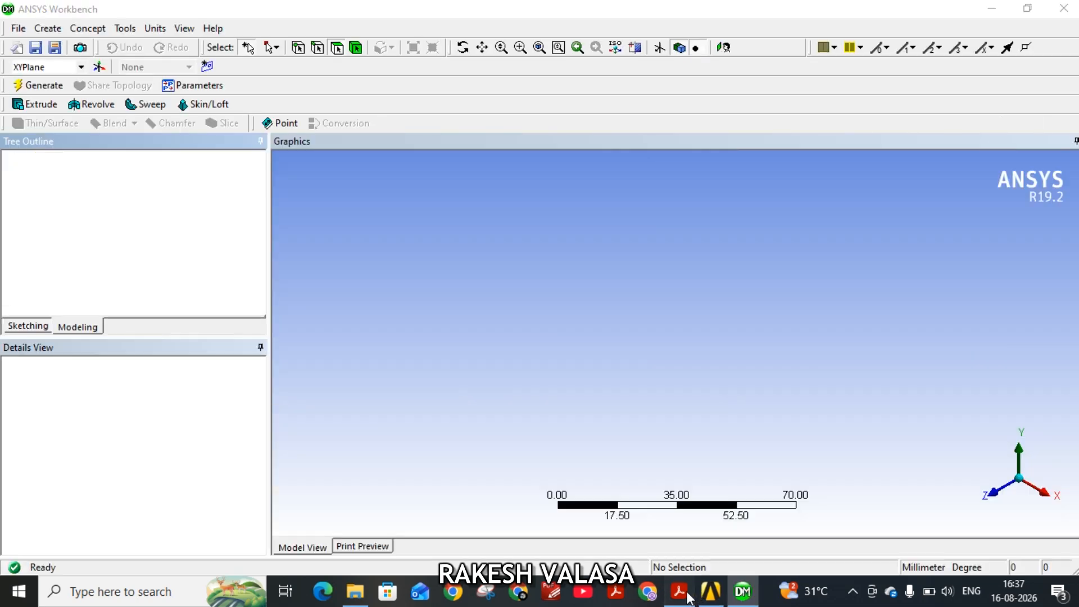
pyautogui.click(688, 595)
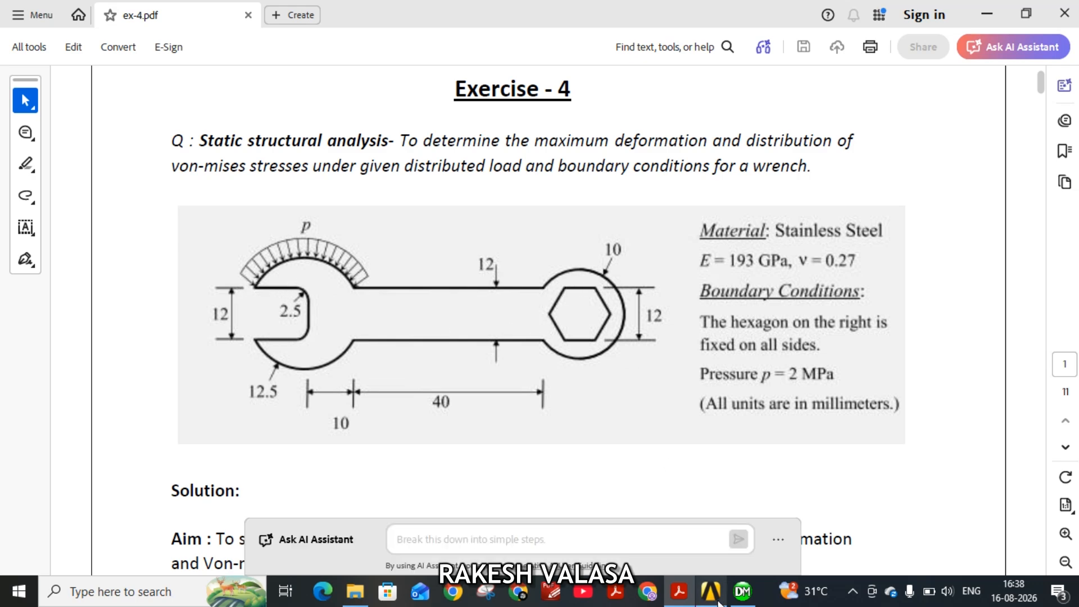
pyautogui.click(739, 599)
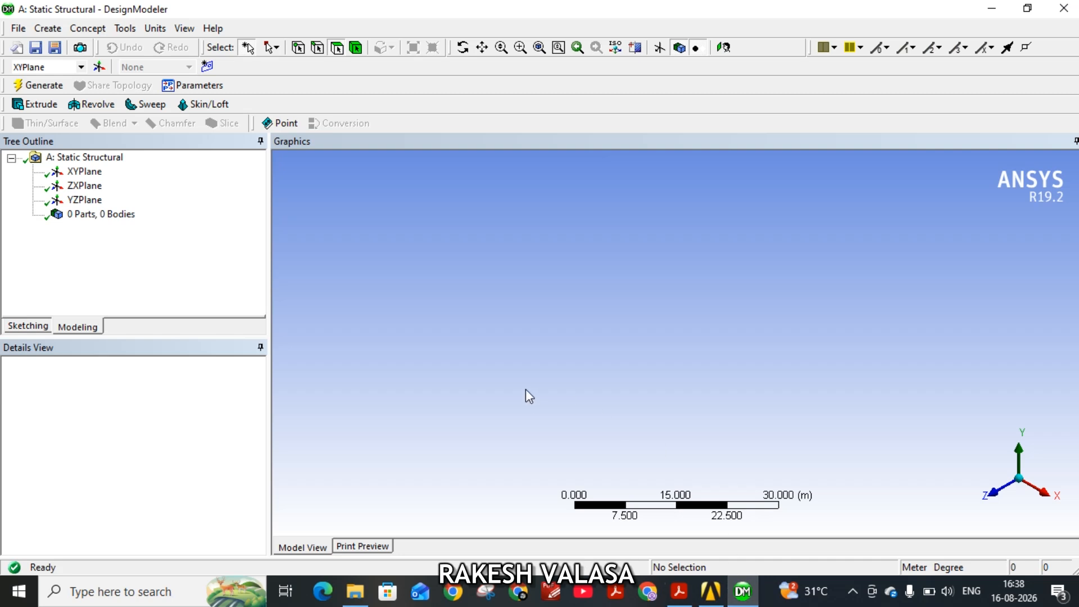
# Orient the view to look at the XYPlane and set the length unit to Millimeter.
pyautogui.click(84, 173)
pyautogui.rightClick(85, 177)
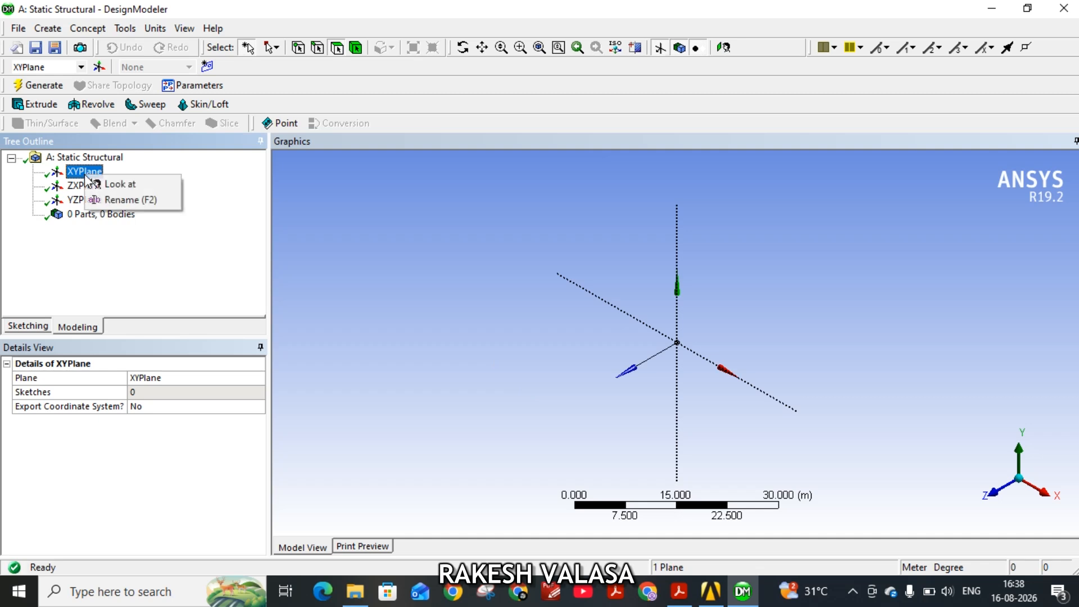
pyautogui.click(126, 186)
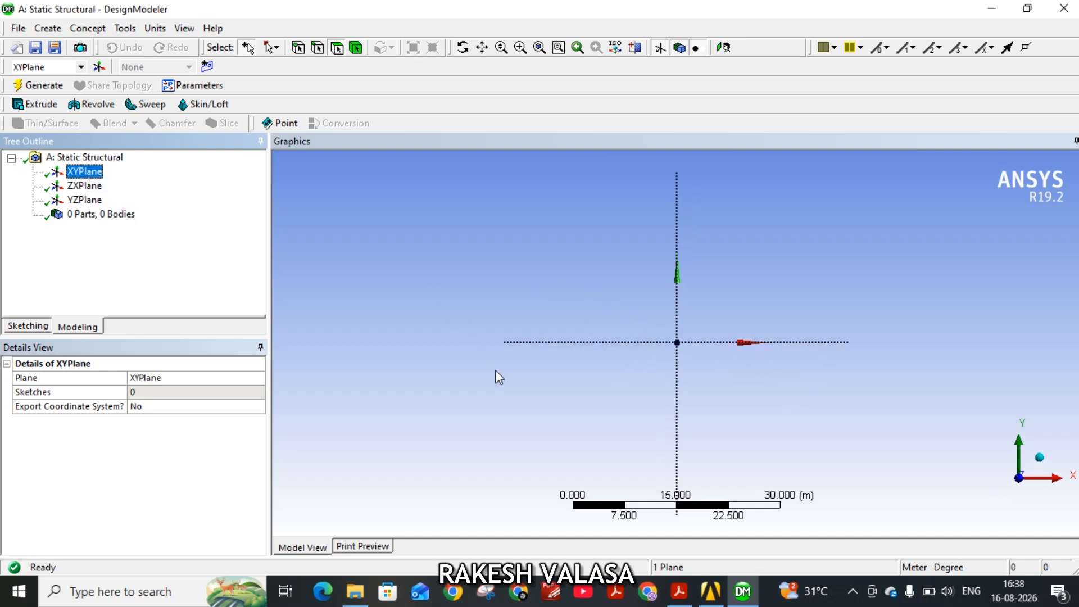
pyautogui.click(155, 29)
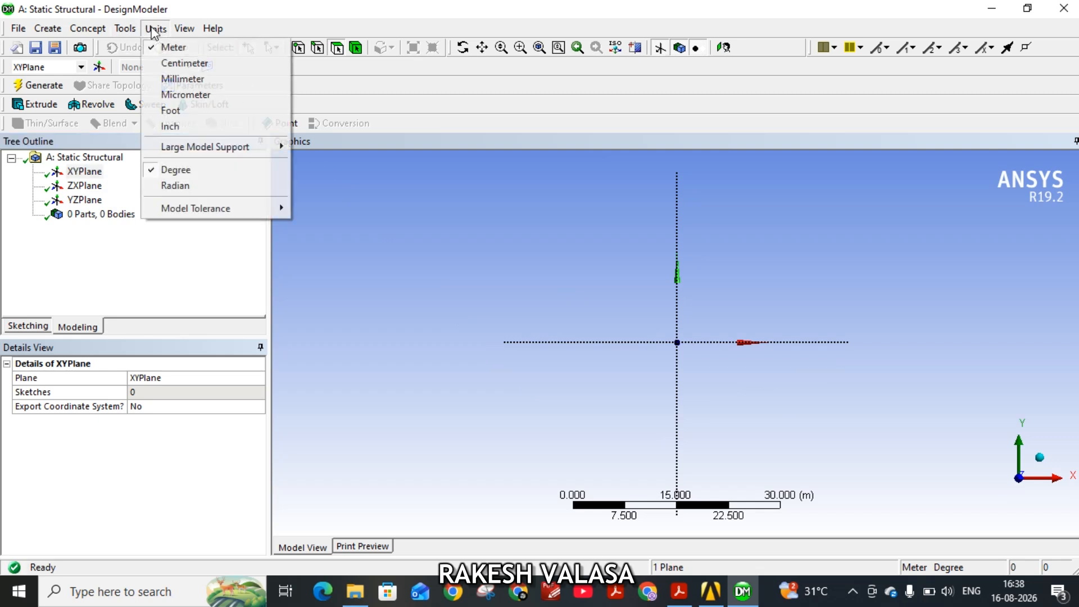
pyautogui.click(193, 79)
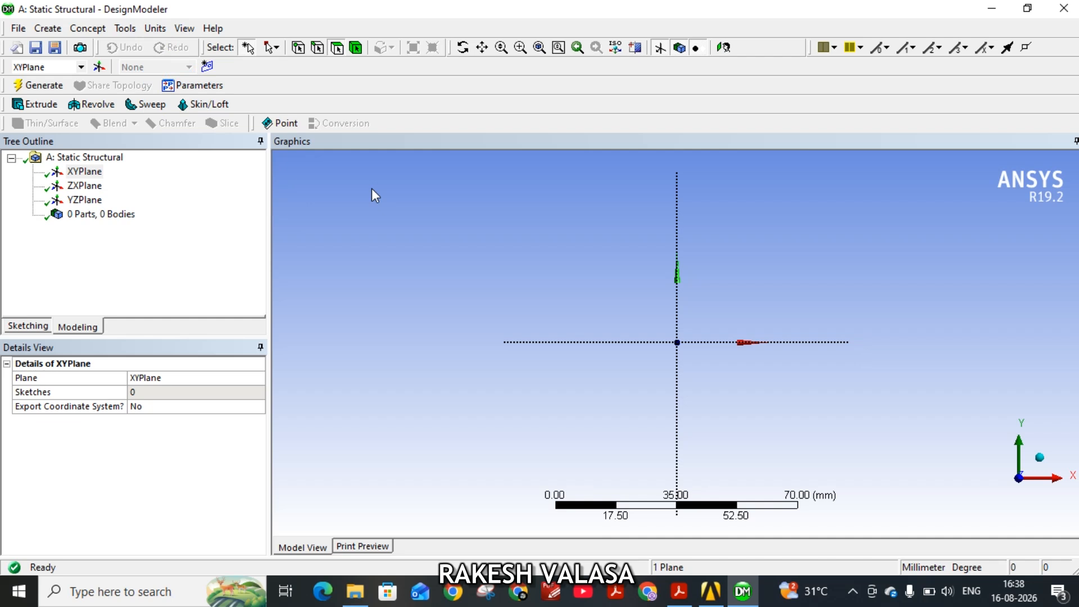
# Sketch a circle of about 11 mm radius on the XYPlane, centred on the origin.
pyautogui.scroll(3, 723, 453)
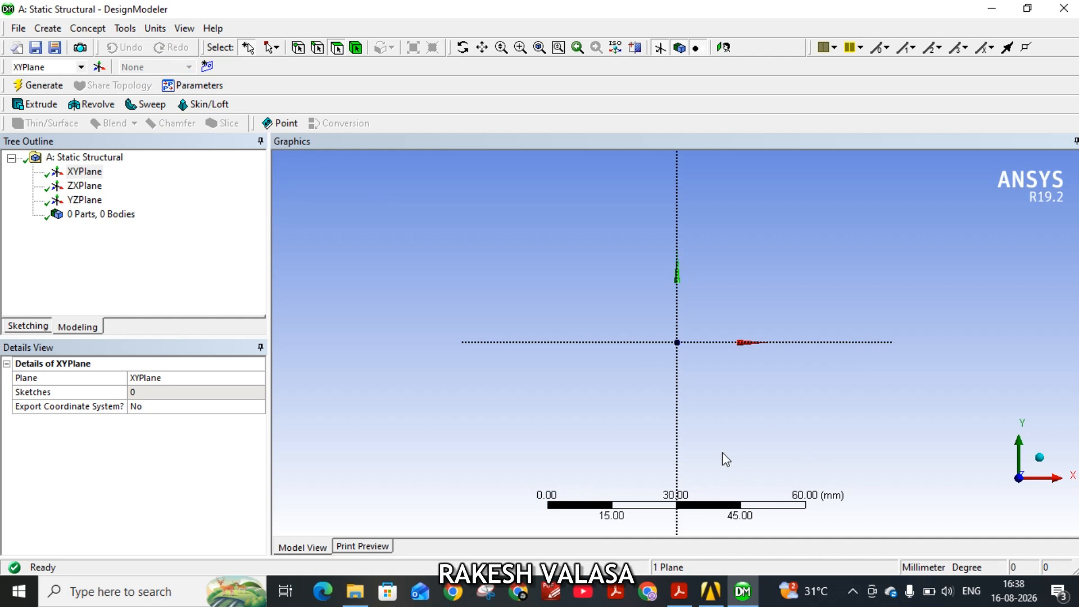
pyautogui.click(18, 330)
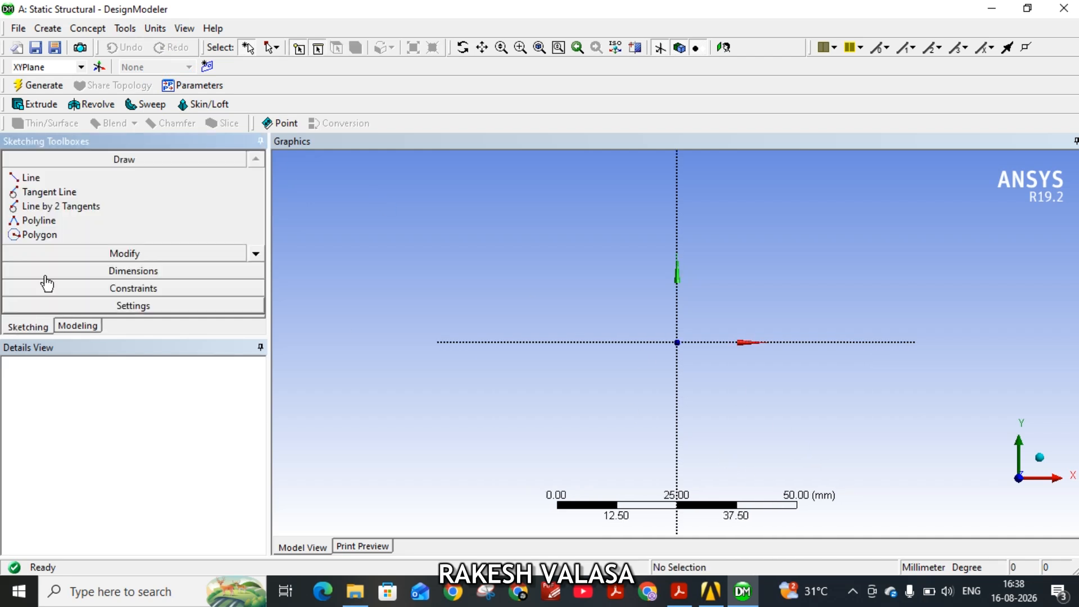
pyautogui.click(255, 254)
pyautogui.click(255, 254)
pyautogui.click(255, 254)
pyautogui.click(256, 254)
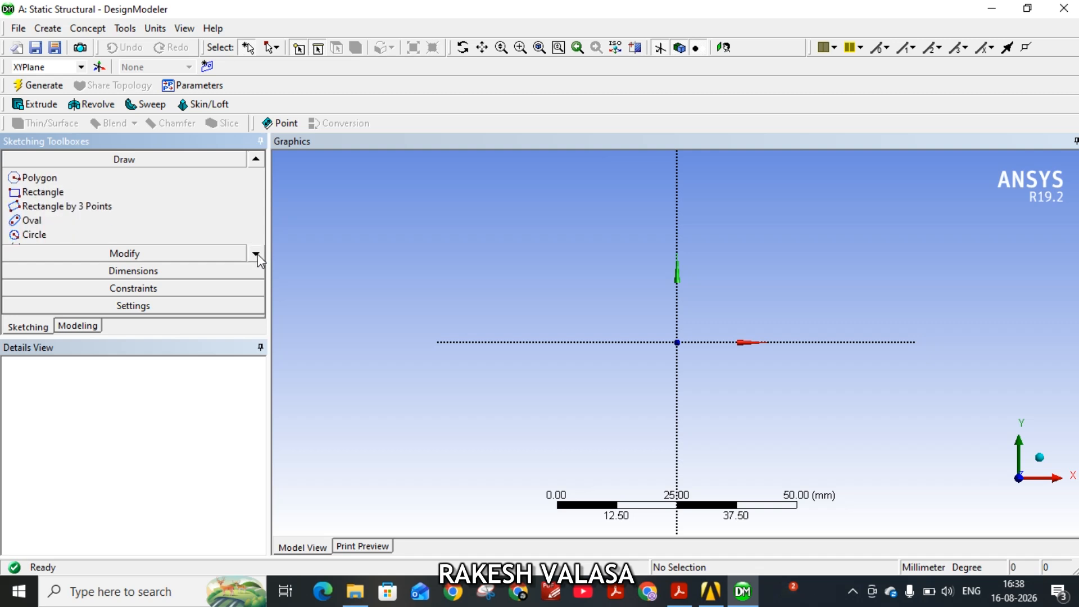
pyautogui.click(32, 235)
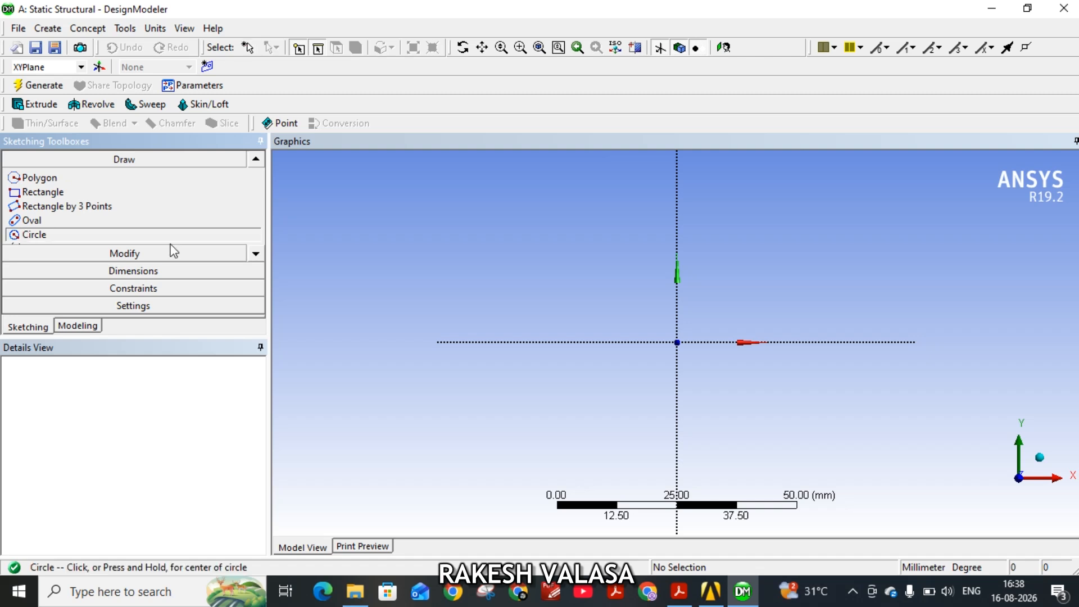
pyautogui.click(676, 341)
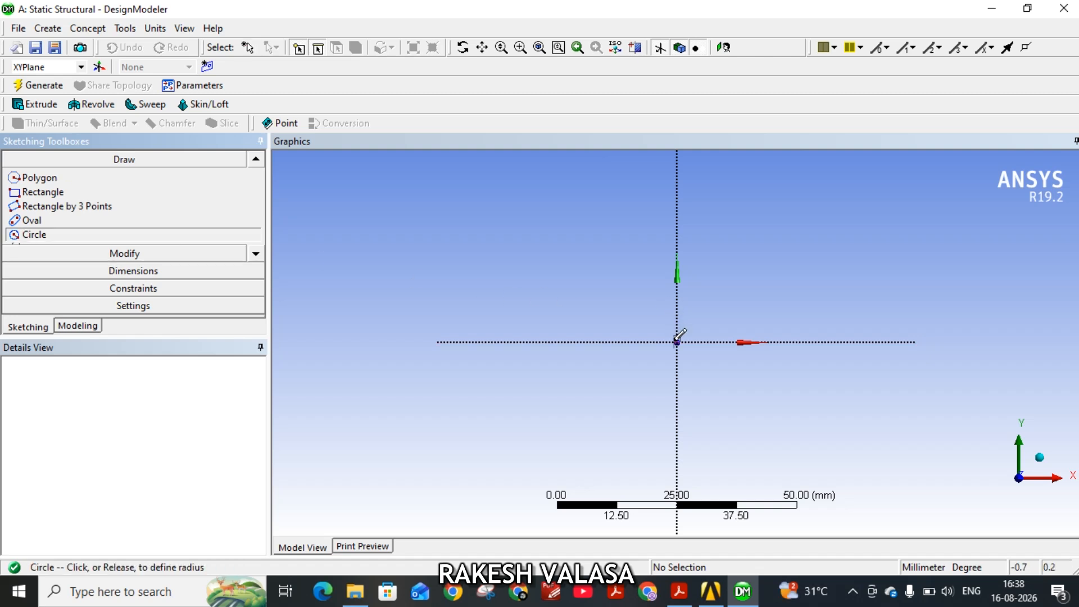
pyautogui.click(722, 370)
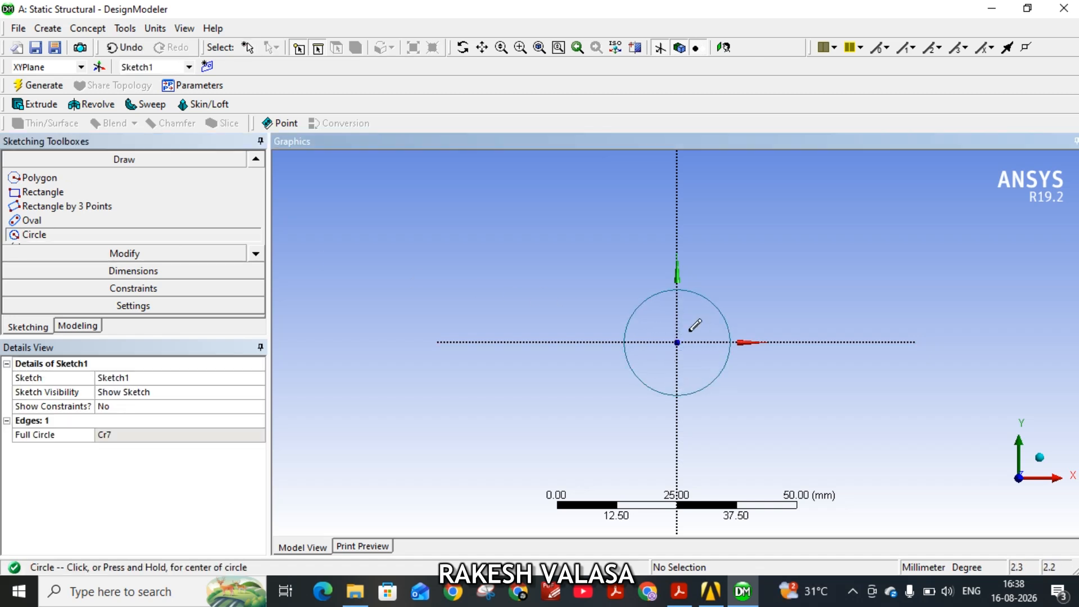
# Sketch a second circle of about 7 mm radius centred on the X axis about 42 mm right of the origin, and add radius dimensions to both circles.
pyautogui.click(876, 341)
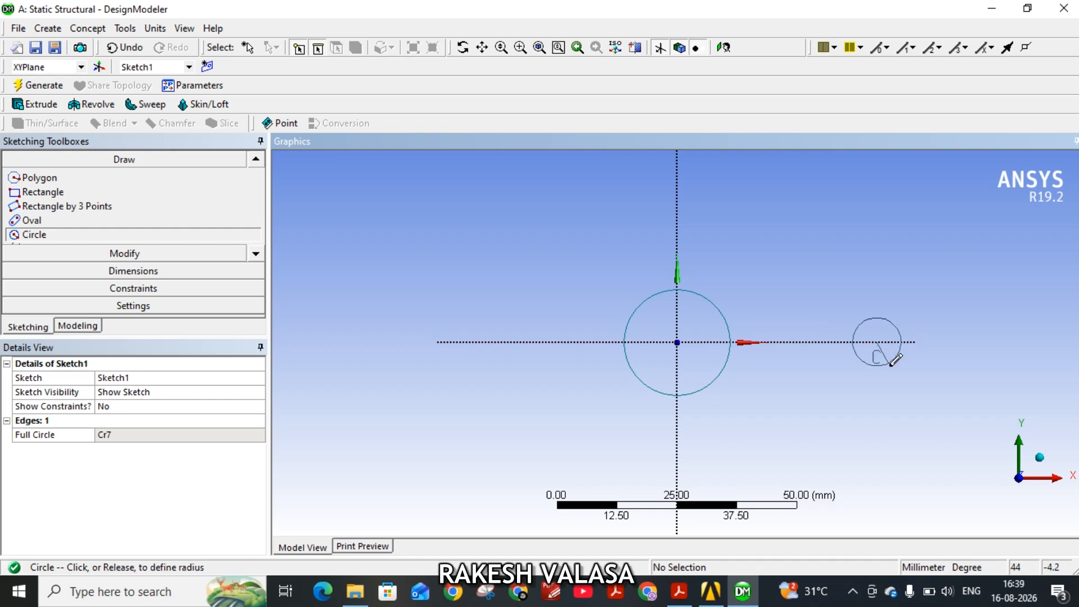
pyautogui.click(907, 336)
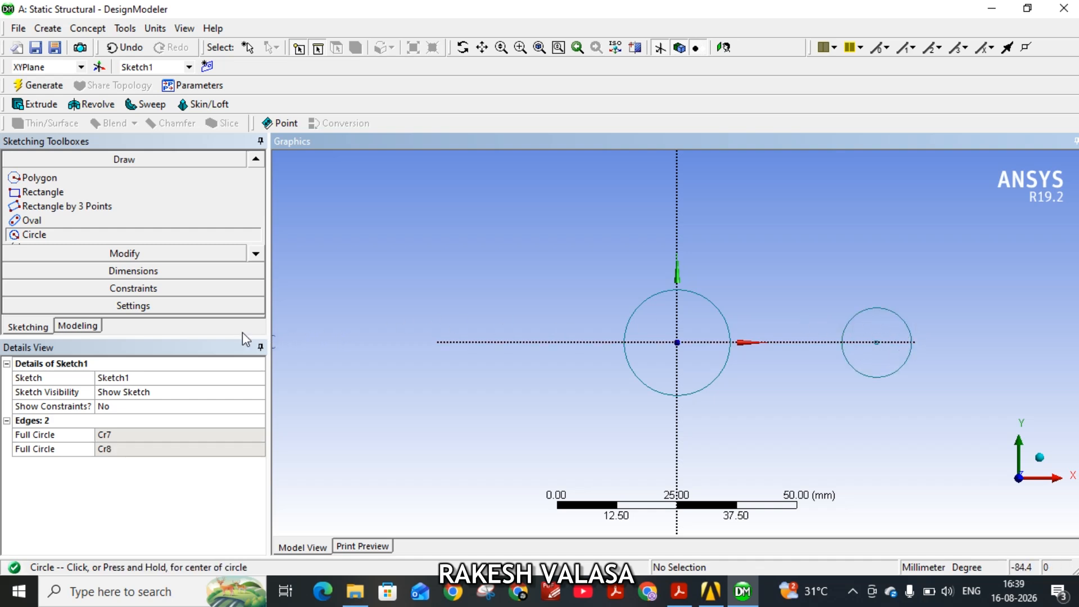
pyautogui.click(136, 272)
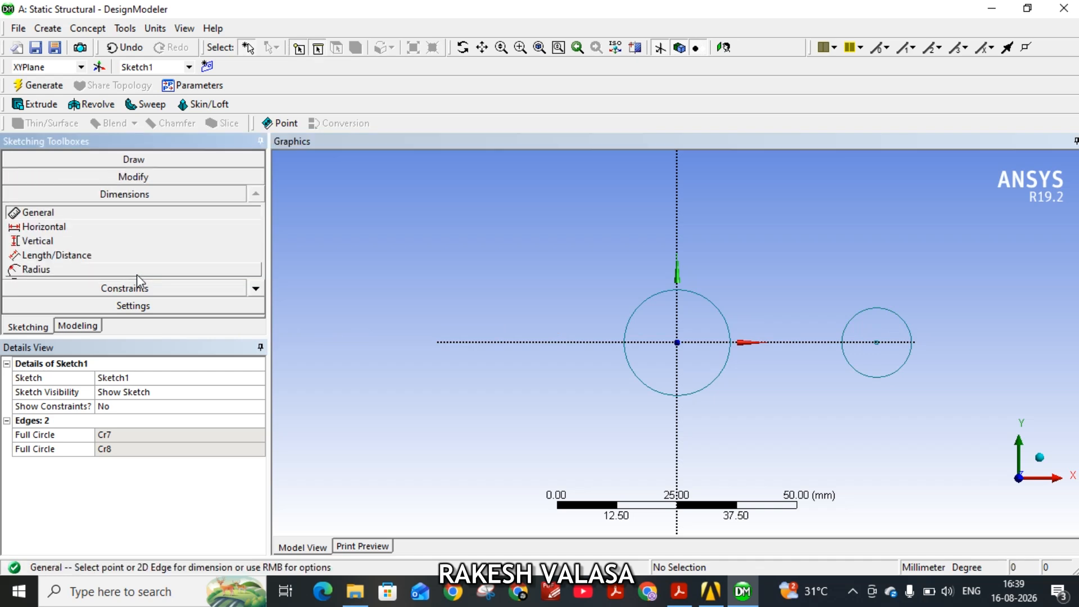
pyautogui.click(36, 270)
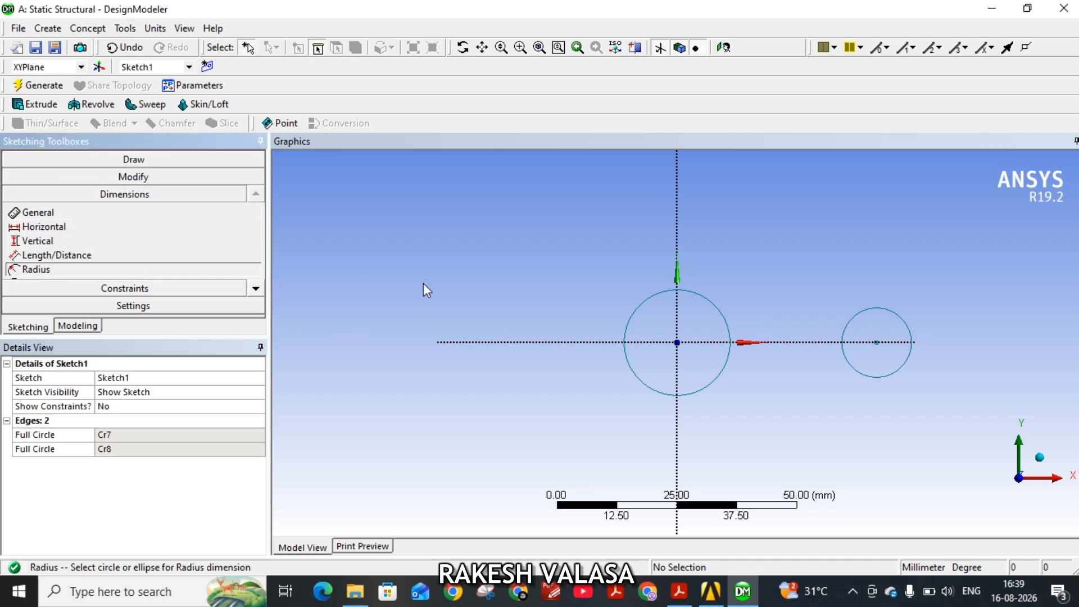
pyautogui.click(656, 391)
pyautogui.click(614, 406)
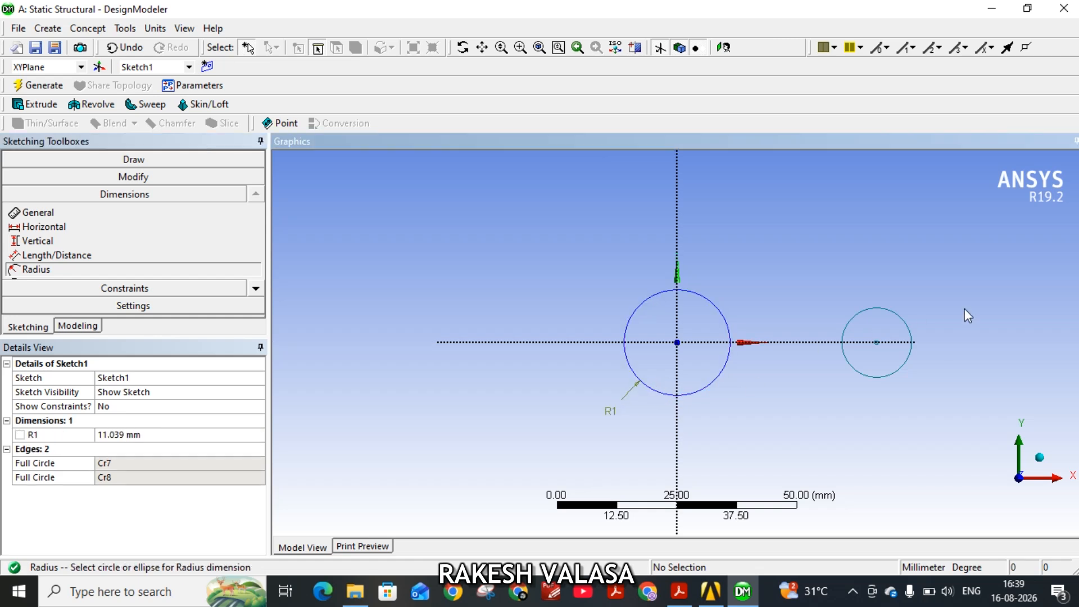
pyautogui.click(901, 318)
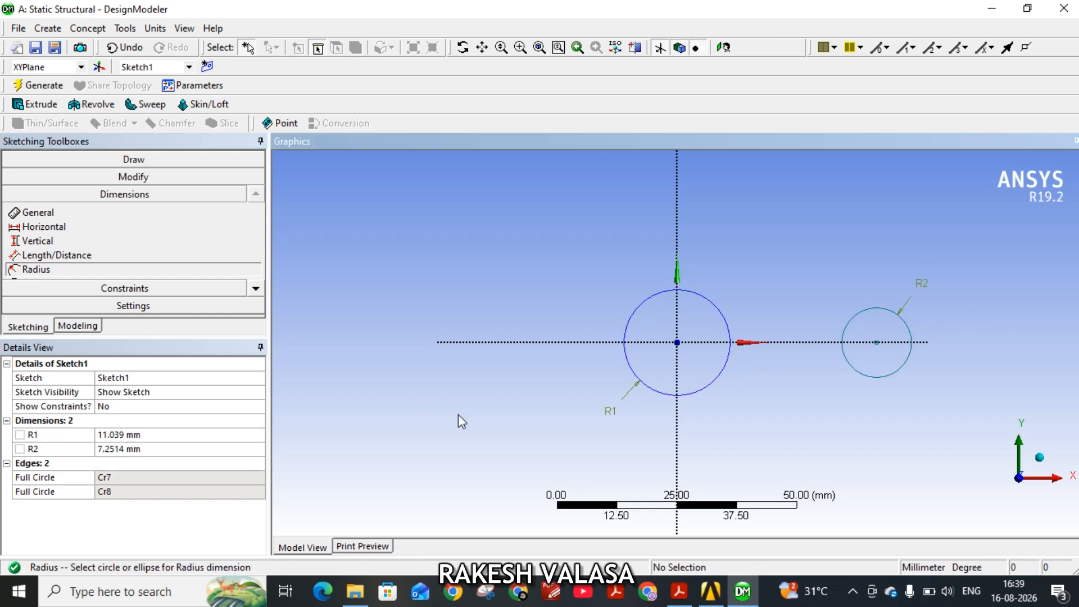
# Check the wrench drawing in the PDF and set the radii to 12.5 mm for the origin circle and 10 mm for the second circle.
pyautogui.click(678, 591)
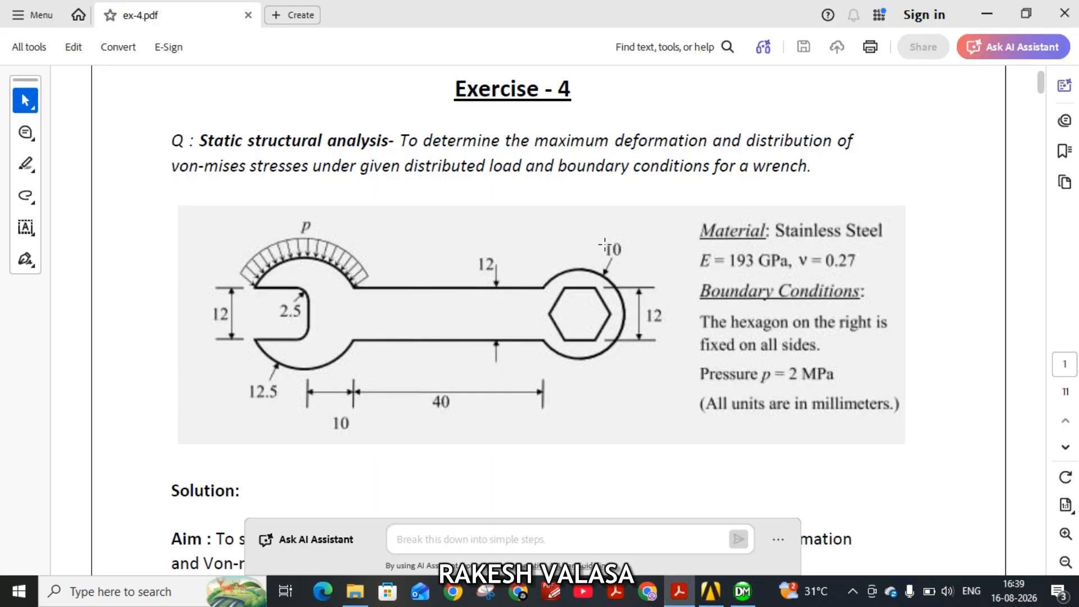
pyautogui.click(742, 592)
pyautogui.click(115, 433)
pyautogui.write('12.5')
pyautogui.click(143, 449)
pyautogui.write('10')
pyautogui.press('Return')
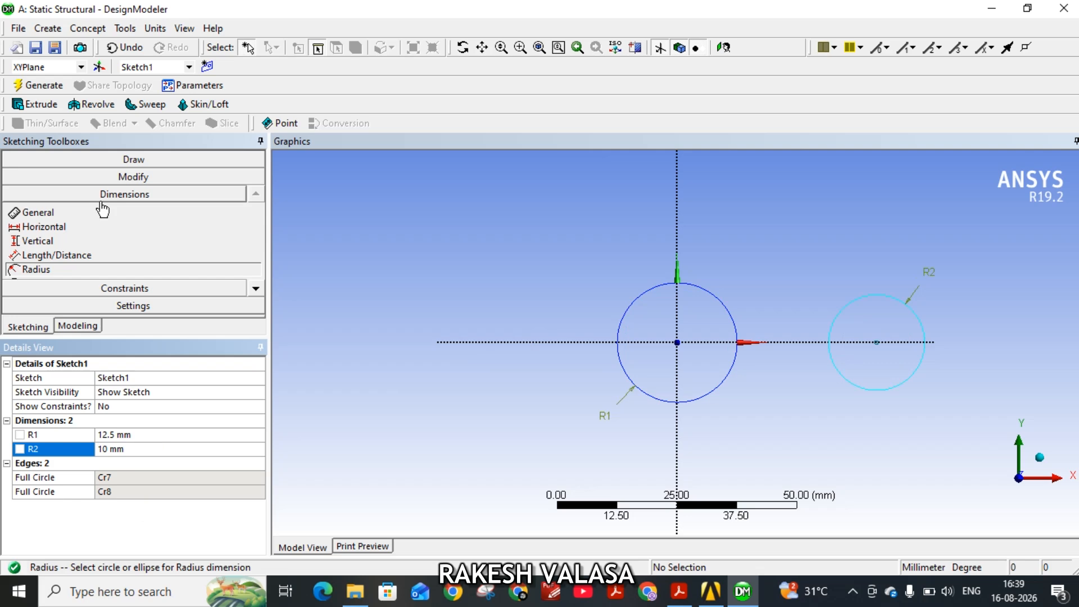
# Sketch two horizontal lines about 44 mm long, above and below the X axis, from the small circle's near side to the large circle's far side.
pyautogui.click(147, 161)
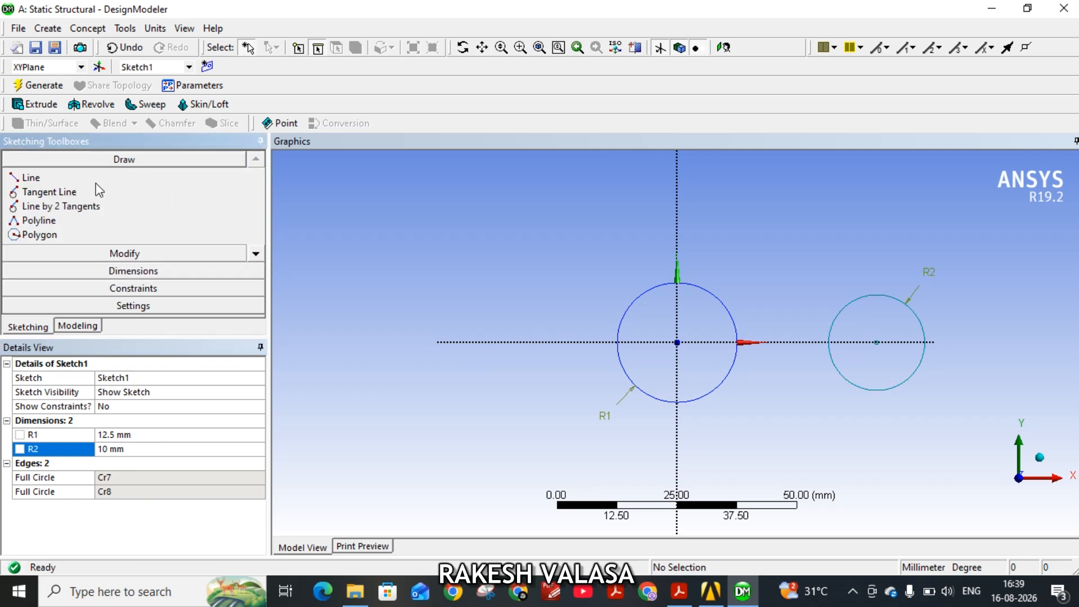
pyautogui.click(56, 177)
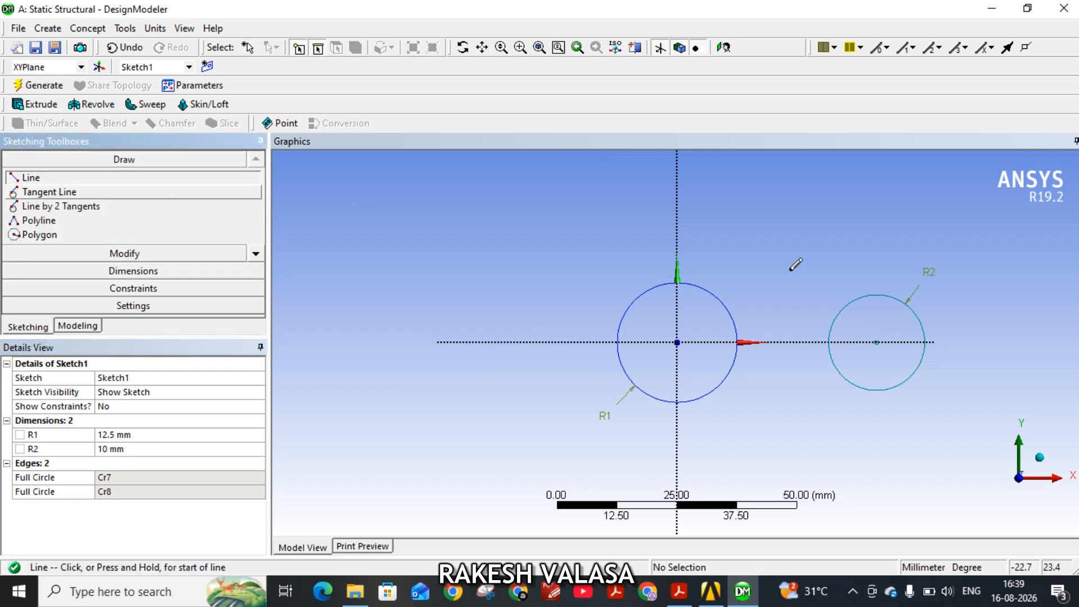
pyautogui.click(837, 312)
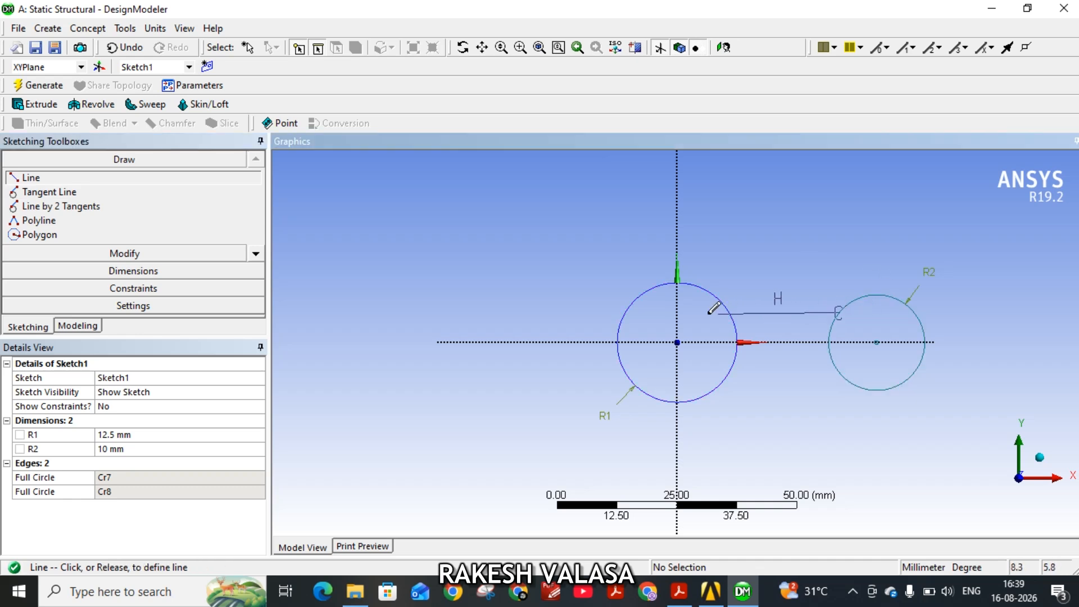
pyautogui.click(625, 311)
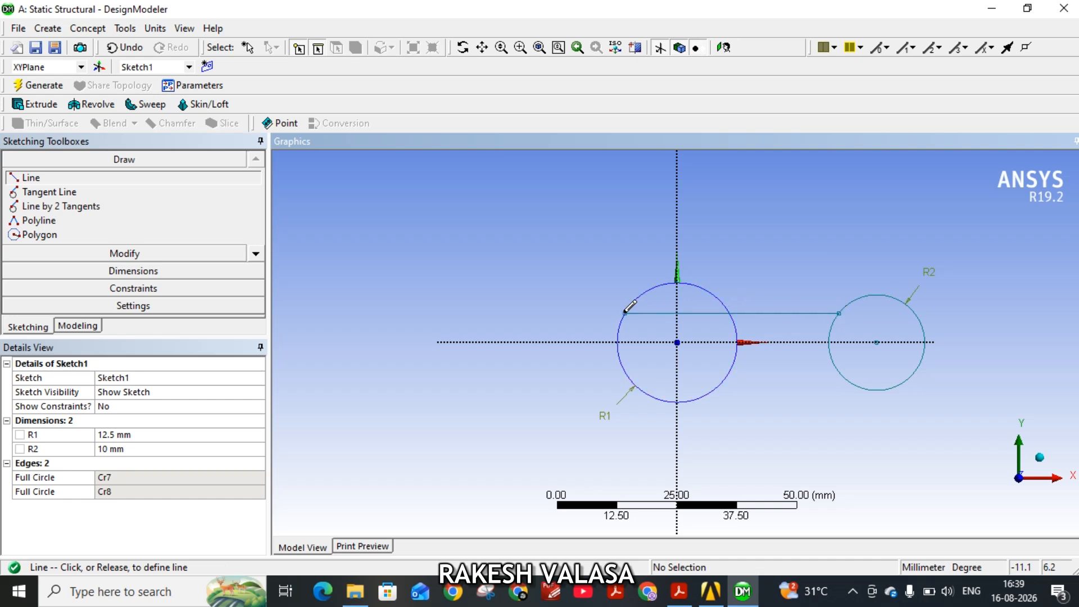
pyautogui.click(837, 366)
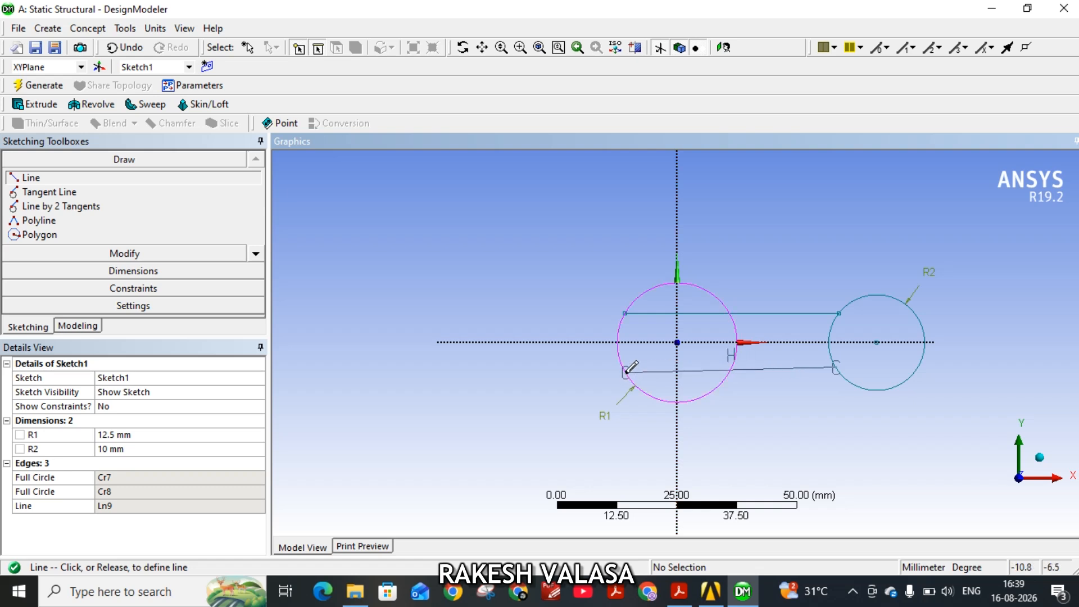
pyautogui.click(624, 368)
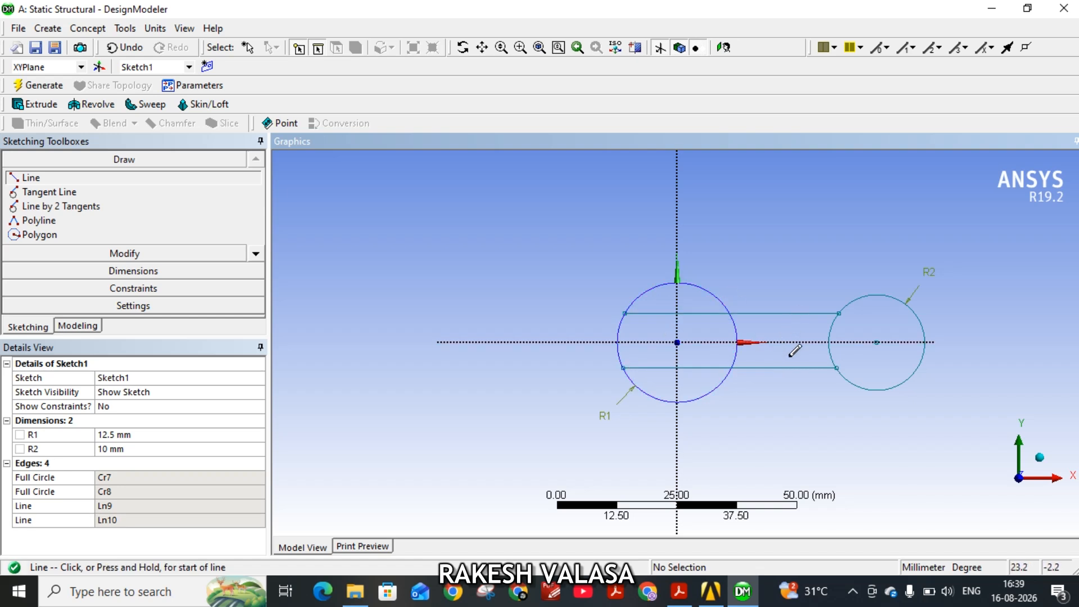
# Add vertical dimensions between the two horizontal lines and between the upper line and the X axis.
pyautogui.click(215, 272)
pyautogui.click(76, 243)
pyautogui.click(804, 315)
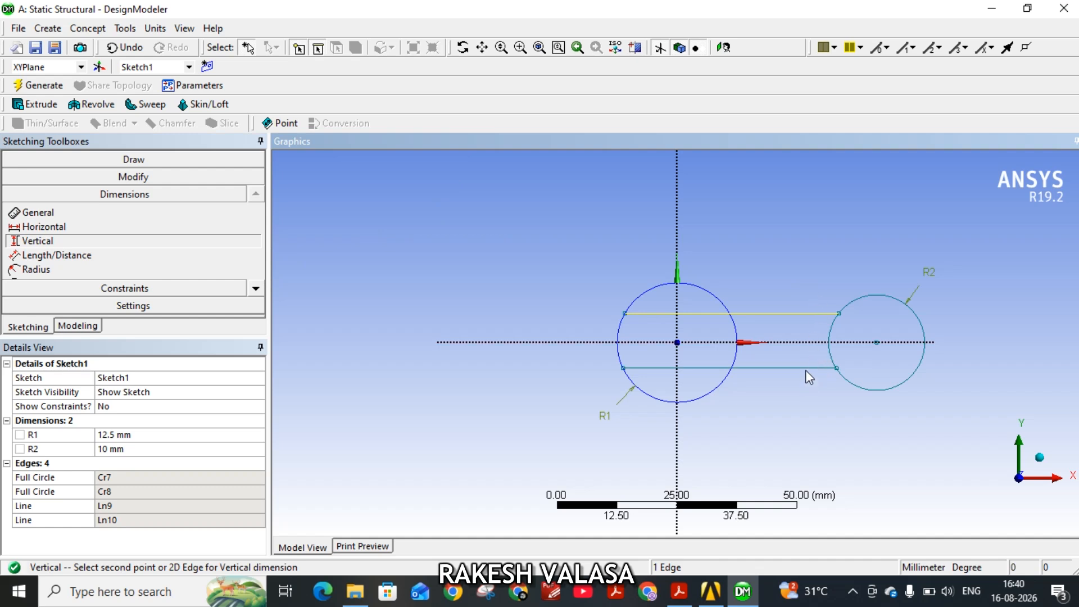
pyautogui.click(814, 367)
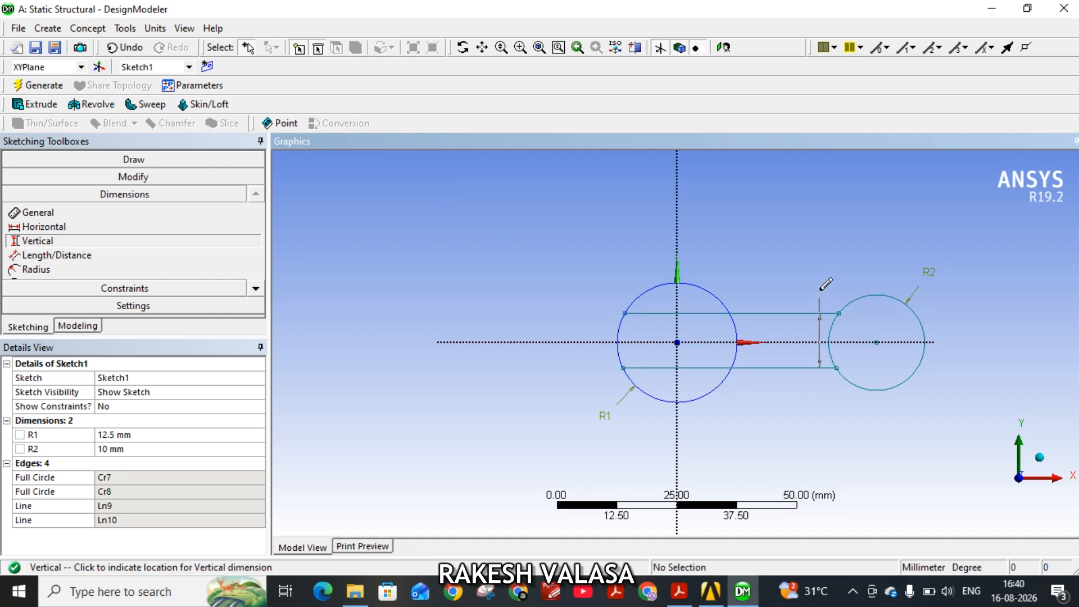
pyautogui.click(820, 289)
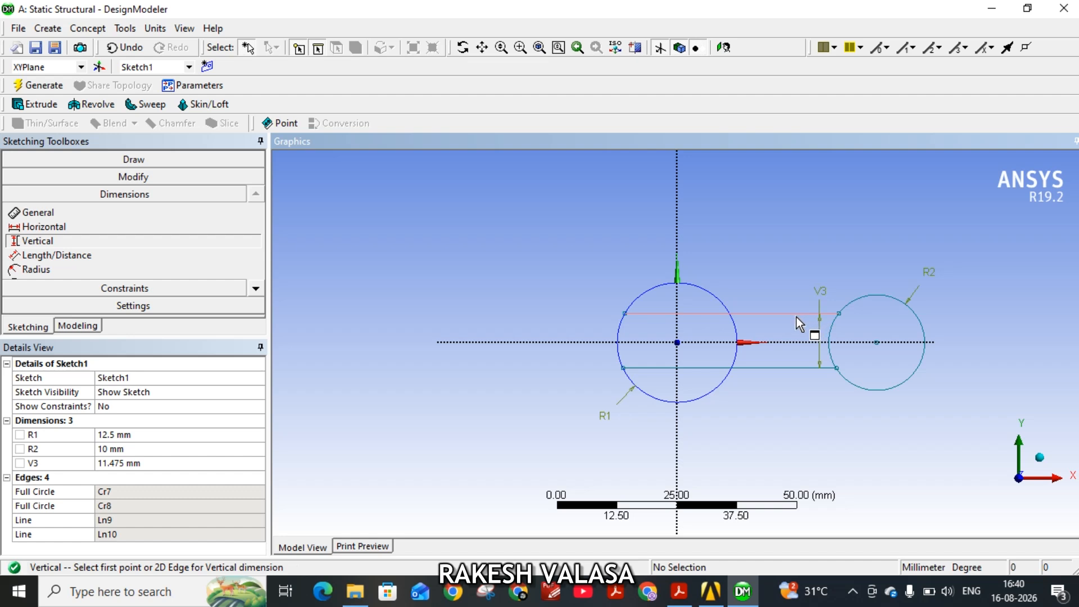
pyautogui.click(797, 316)
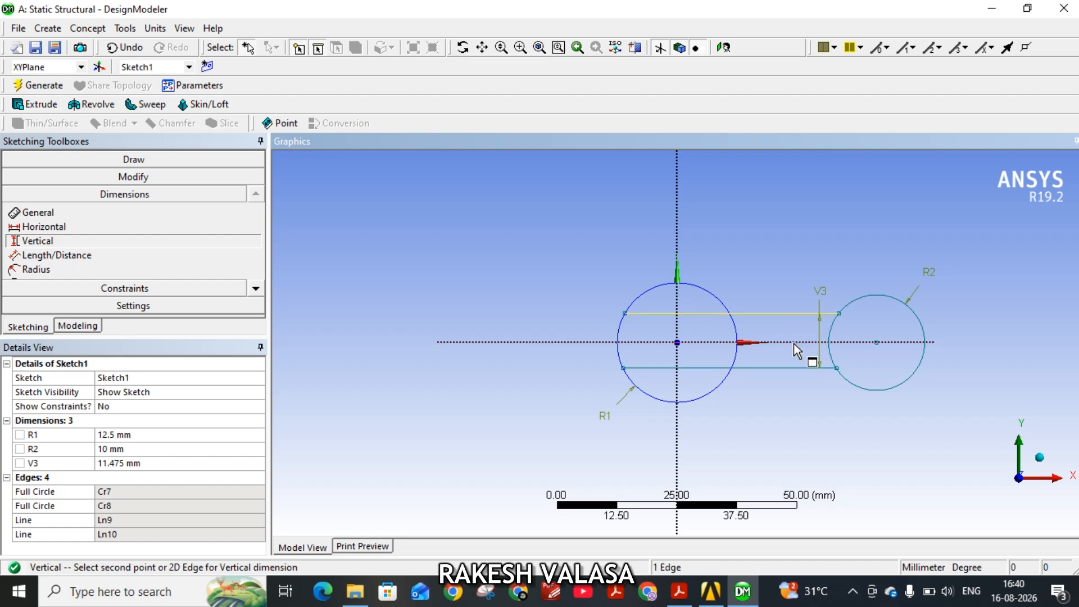
pyautogui.click(793, 342)
pyautogui.click(802, 294)
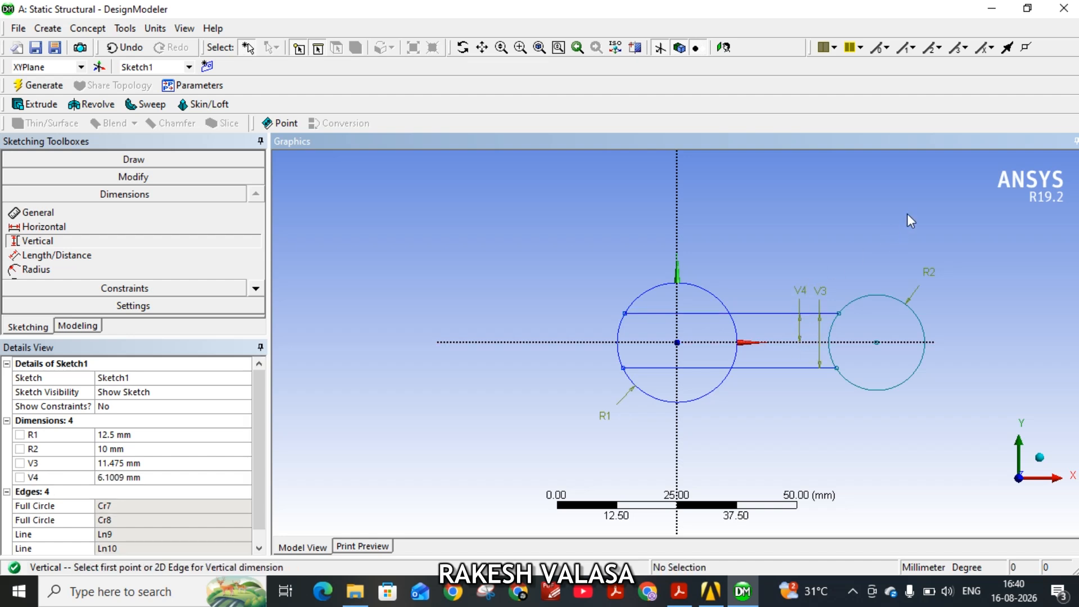
# Check the PDF drawing and set the vertical spacing between the lines to 12 mm and the upper line's distance from the X axis to 6 mm.
pyautogui.click(138, 463)
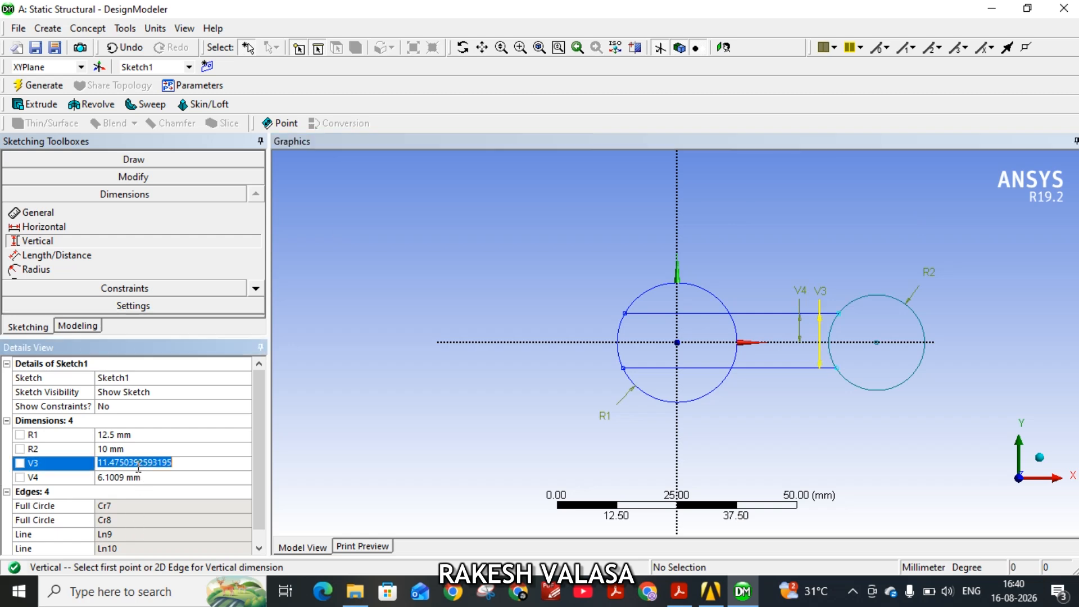
pyautogui.click(679, 592)
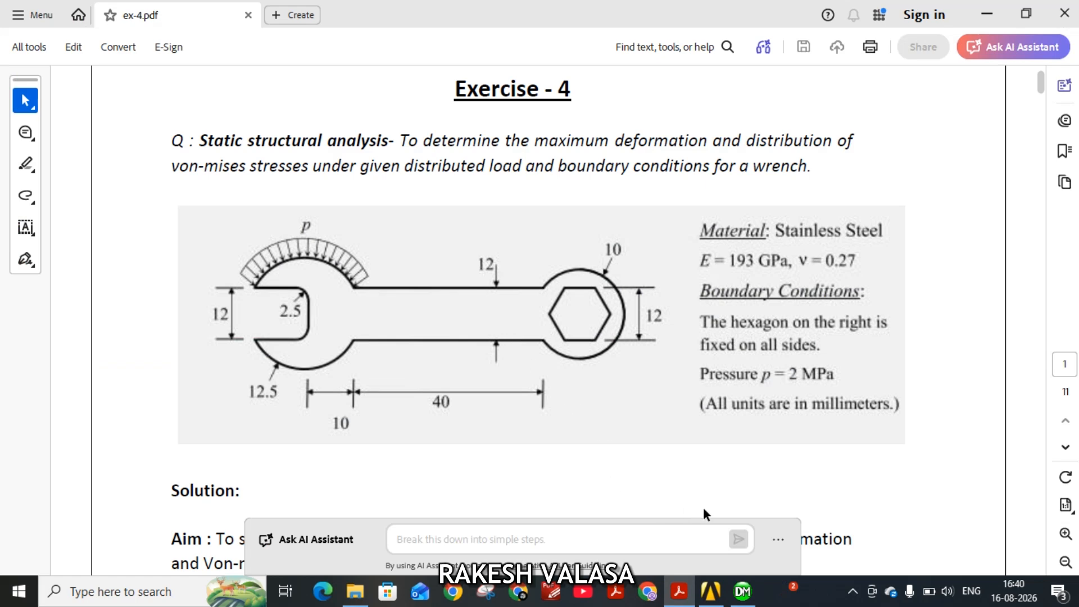
pyautogui.click(742, 591)
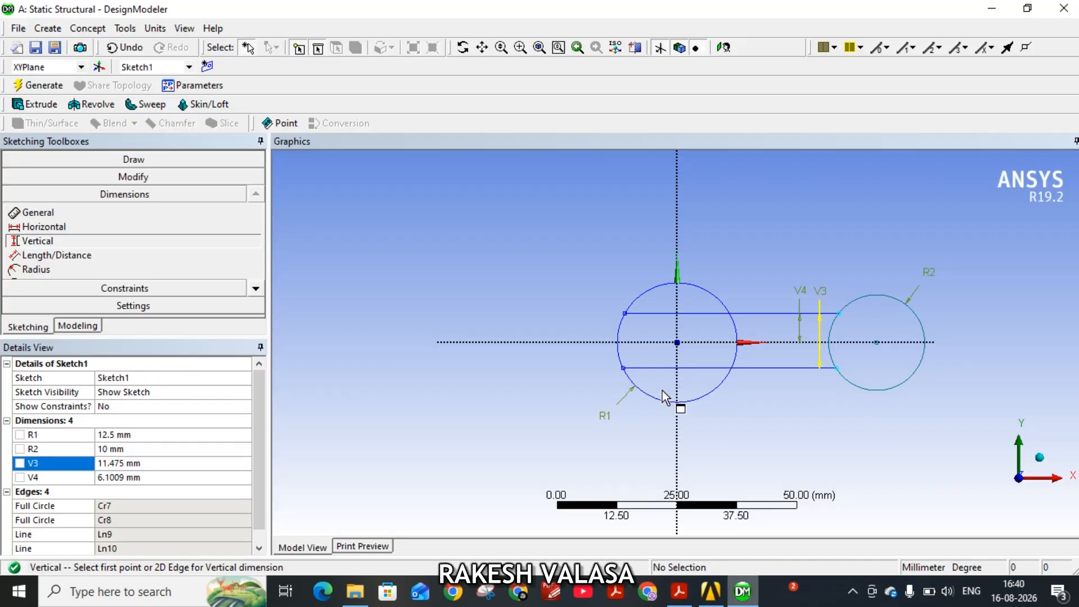
pyautogui.click(142, 464)
pyautogui.write('12')
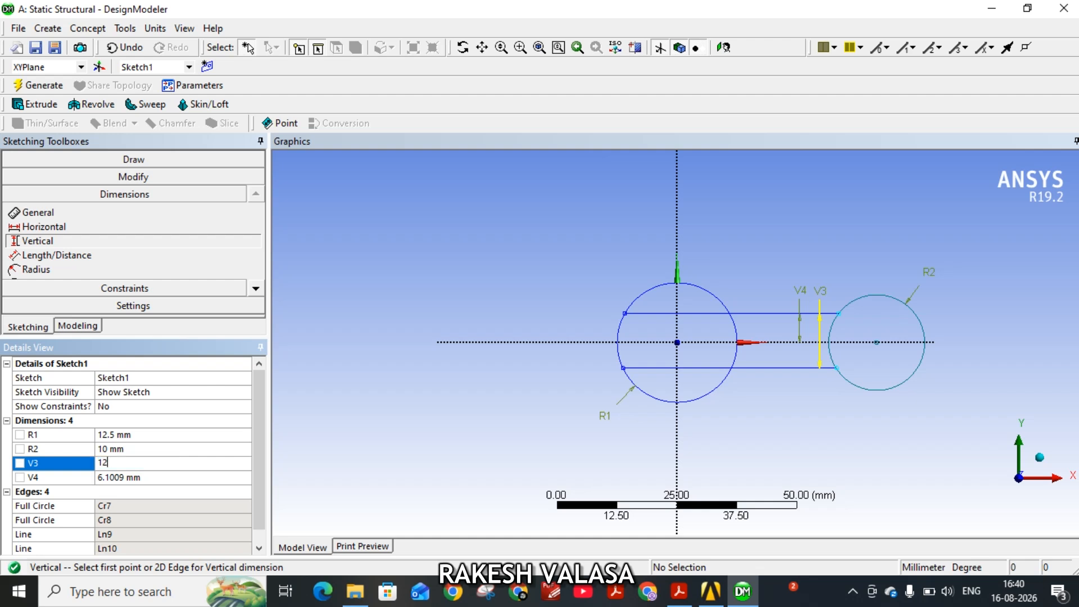
pyautogui.click(152, 478)
pyautogui.write('6')
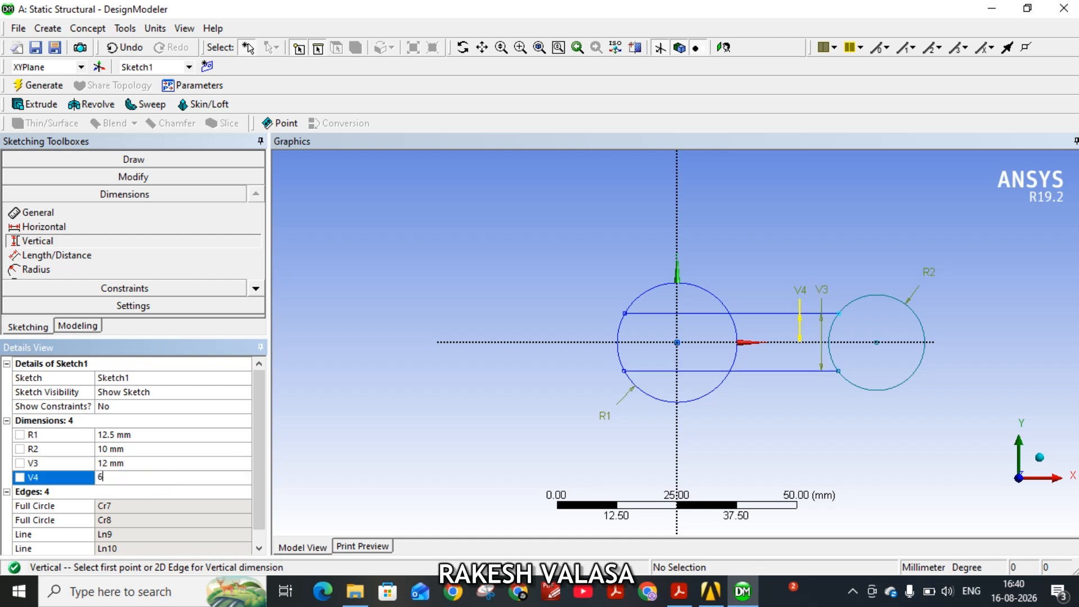
pyautogui.press('Return')
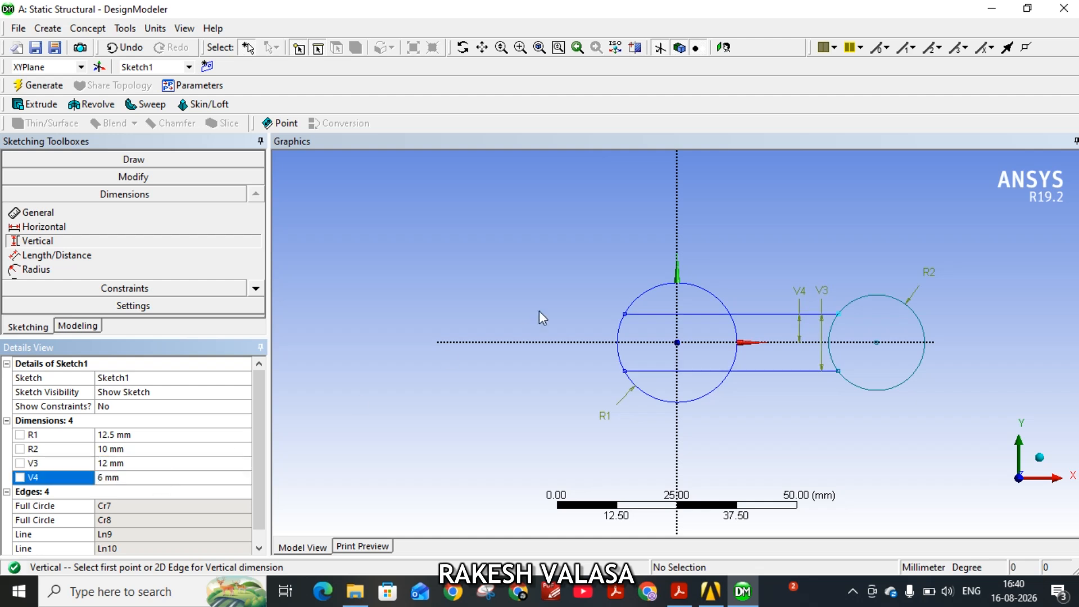
# Consult the PDF drawing and sketch a vertical line joining the two horizontal lines inside the large circle, about 3.5 mm right of the origin.
pyautogui.click(680, 591)
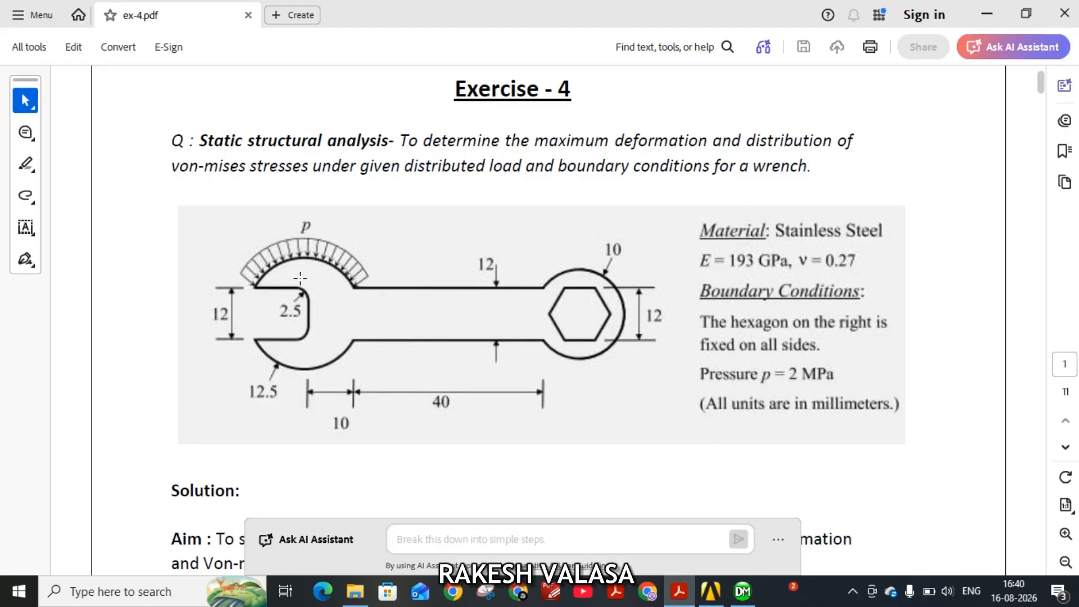
pyautogui.click(742, 591)
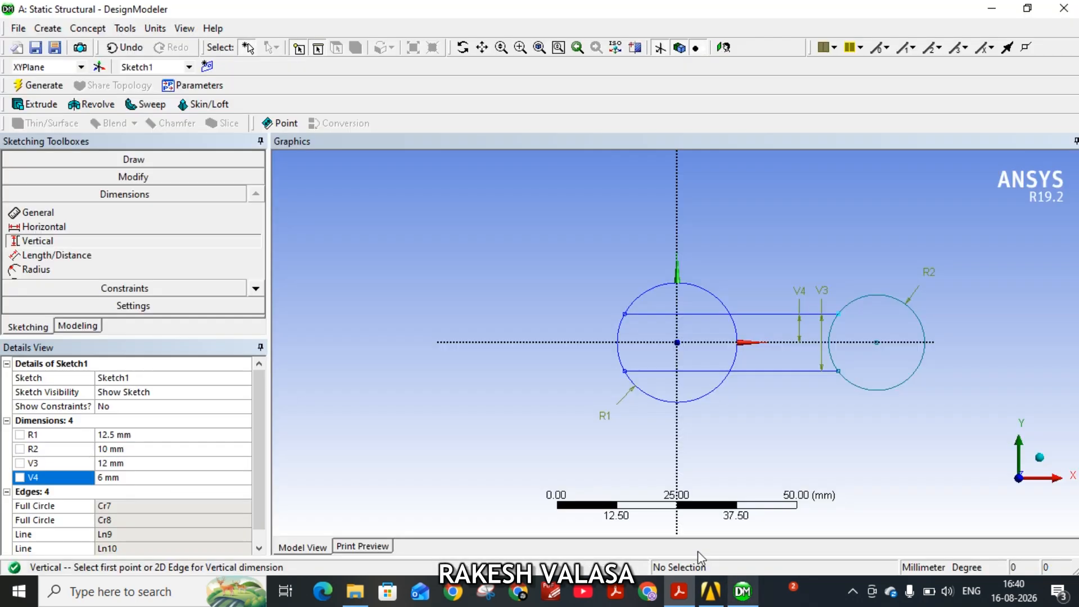
pyautogui.click(123, 160)
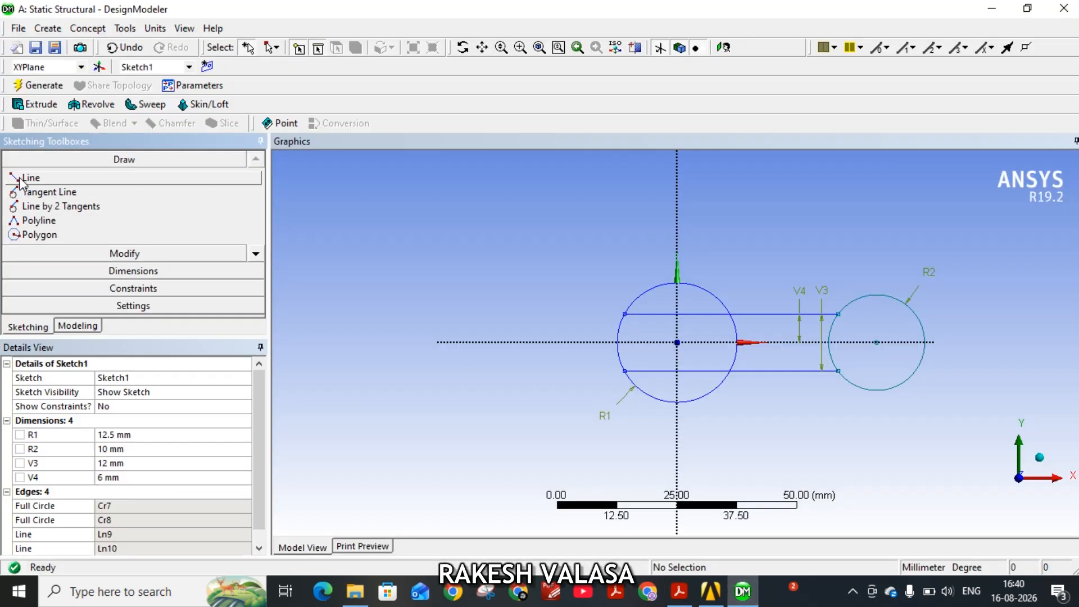
pyautogui.click(20, 179)
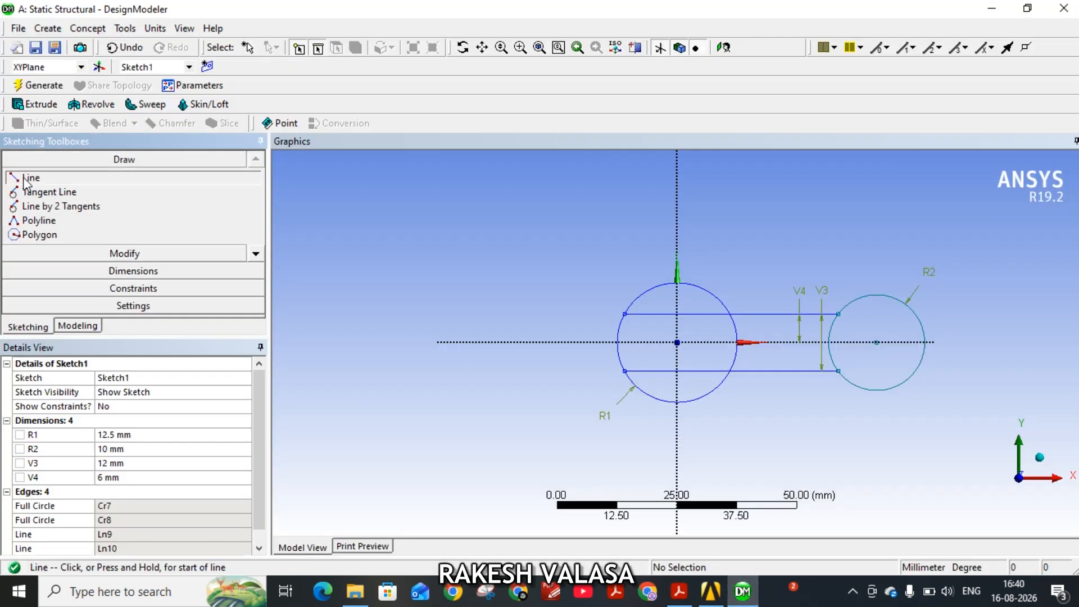
pyautogui.click(694, 314)
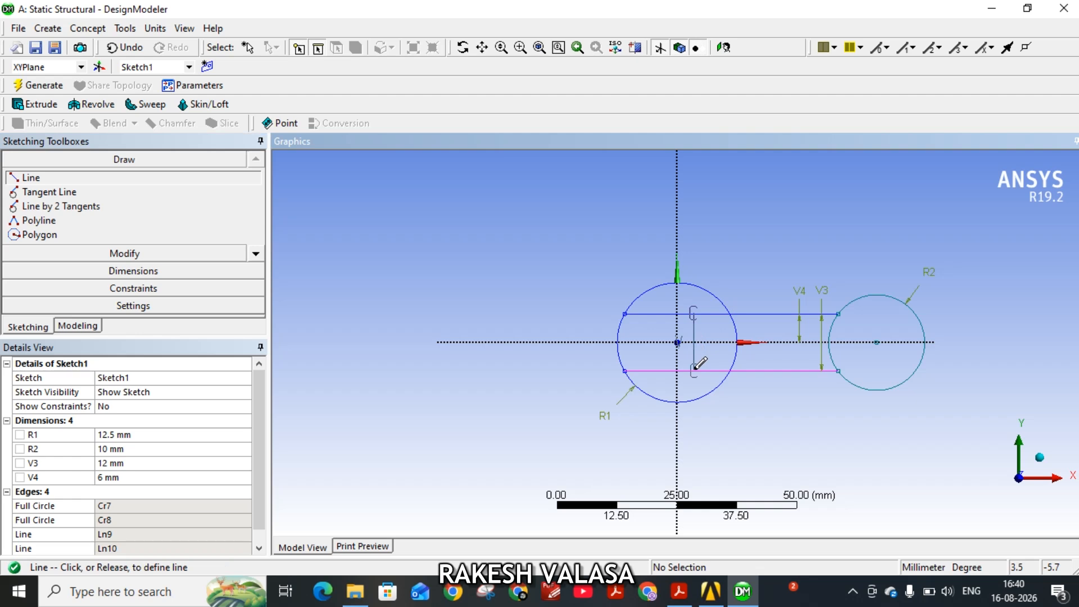
pyautogui.click(694, 371)
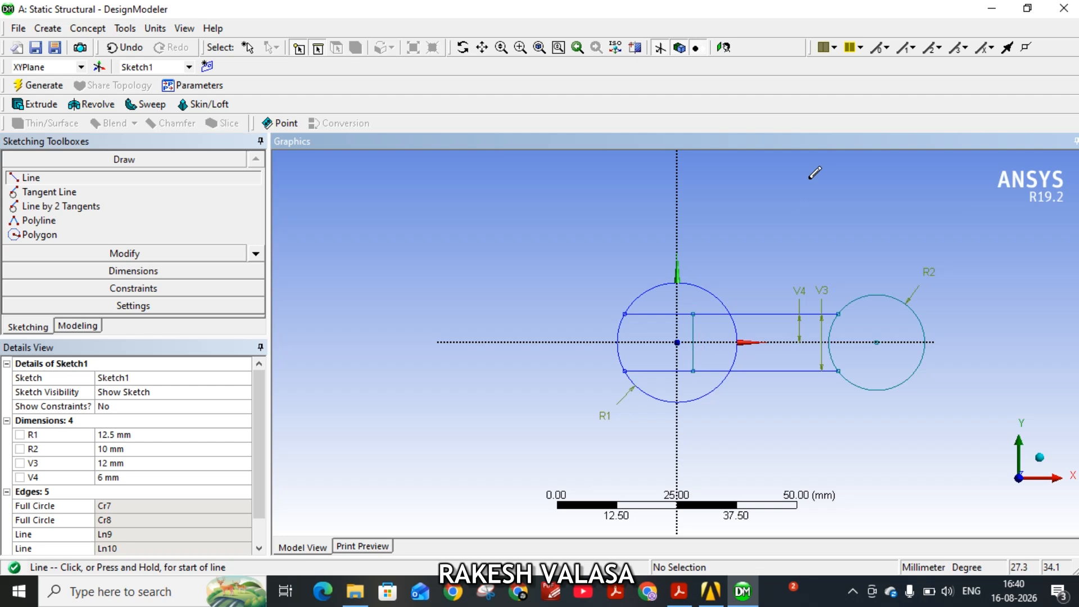
# Trim both horizontal lines between the vertical jaw line and the large circle's right side.
pyautogui.click(139, 256)
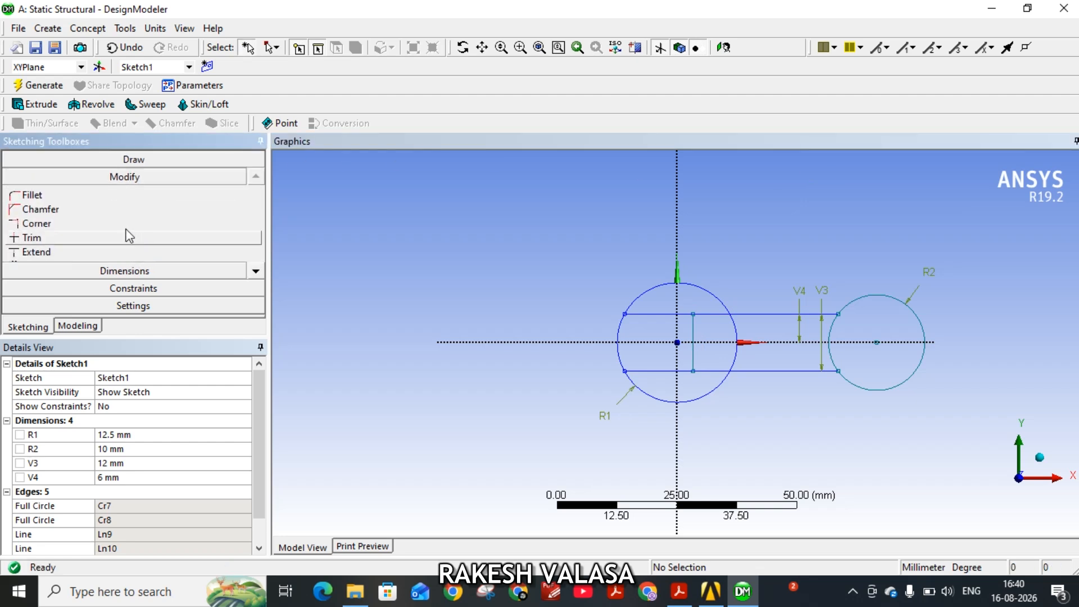
pyautogui.click(35, 238)
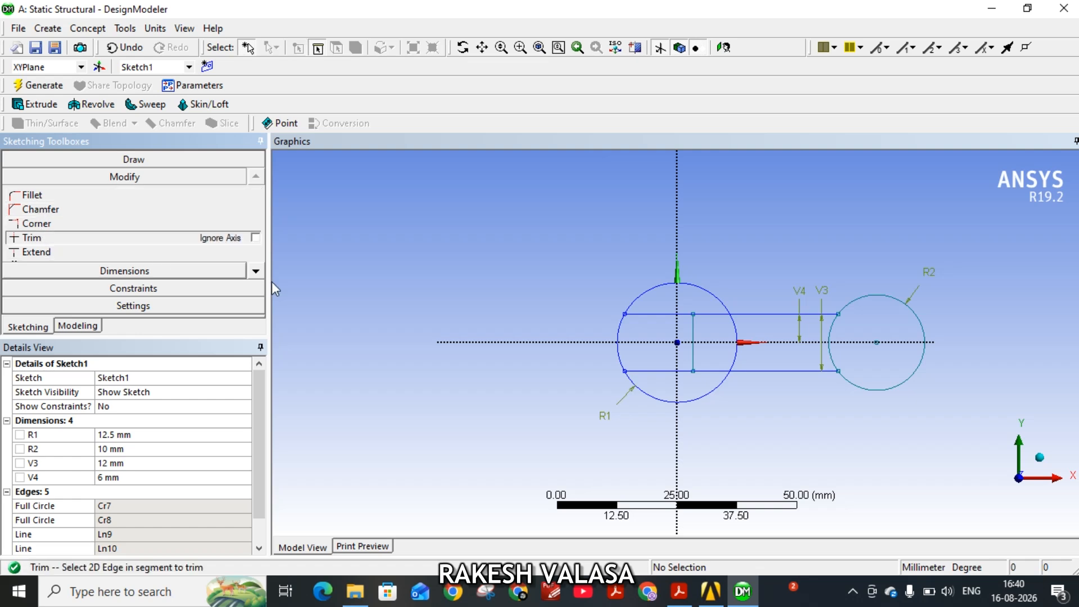
pyautogui.click(714, 314)
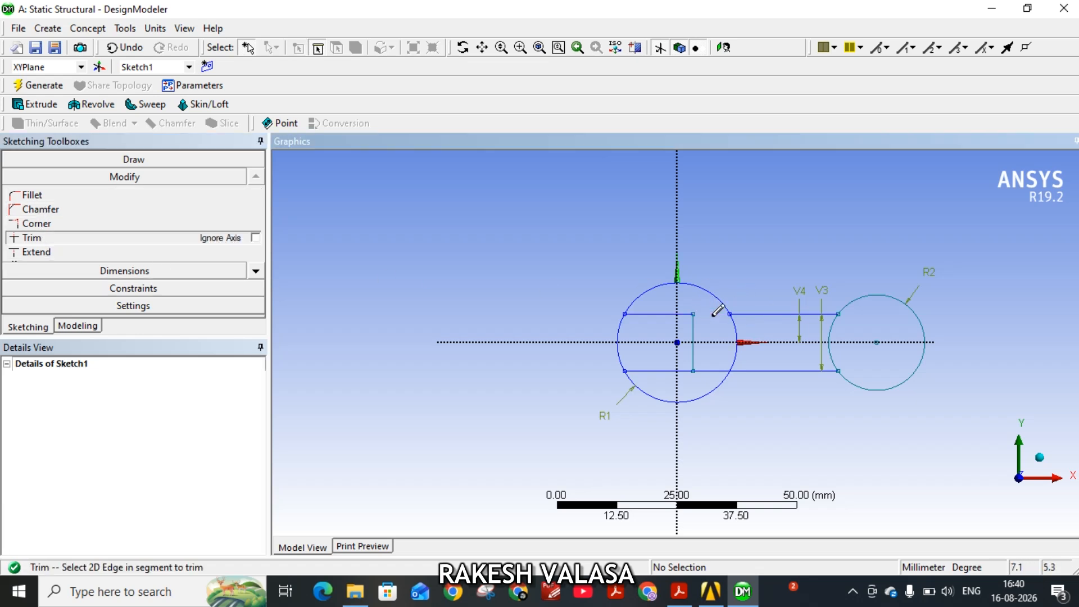
pyautogui.click(713, 371)
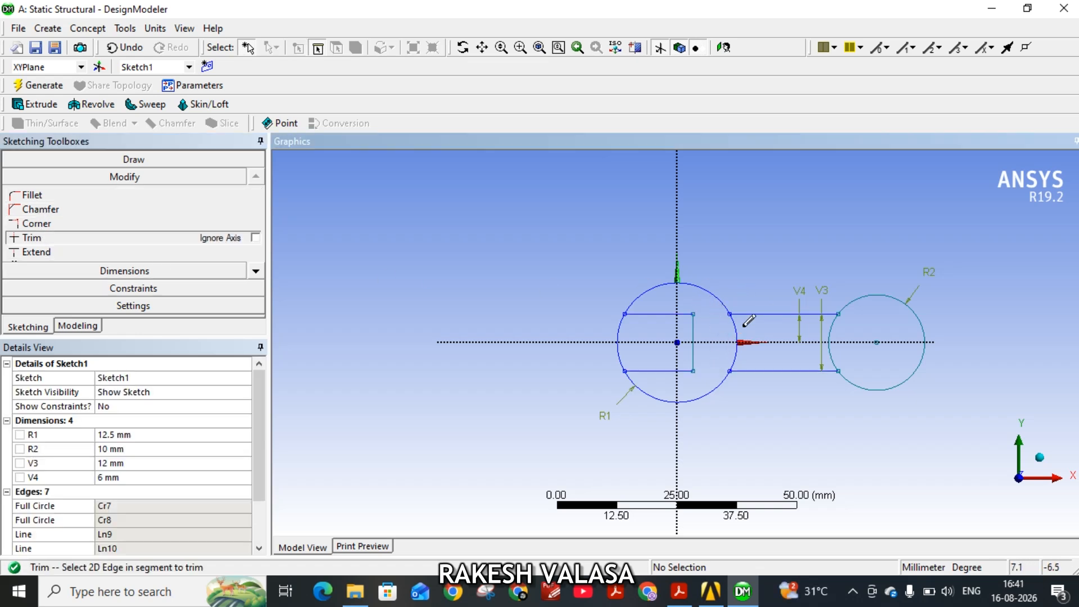
# Trim the circle arcs between the handle lines at both ends and the large circle's arc across the jaw opening.
pyautogui.click(736, 345)
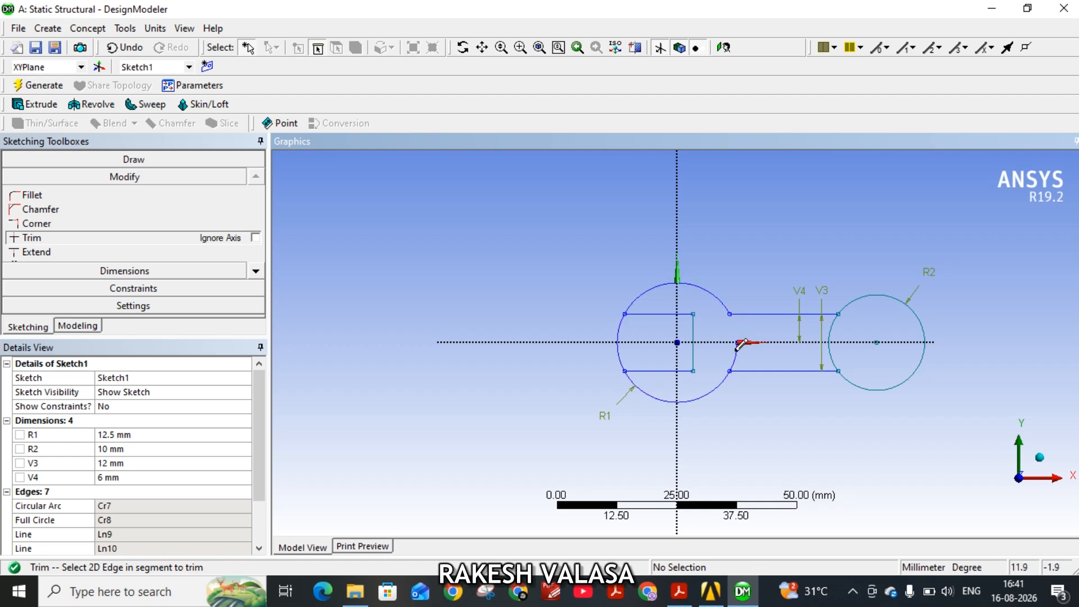
pyautogui.click(835, 346)
pyautogui.click(833, 353)
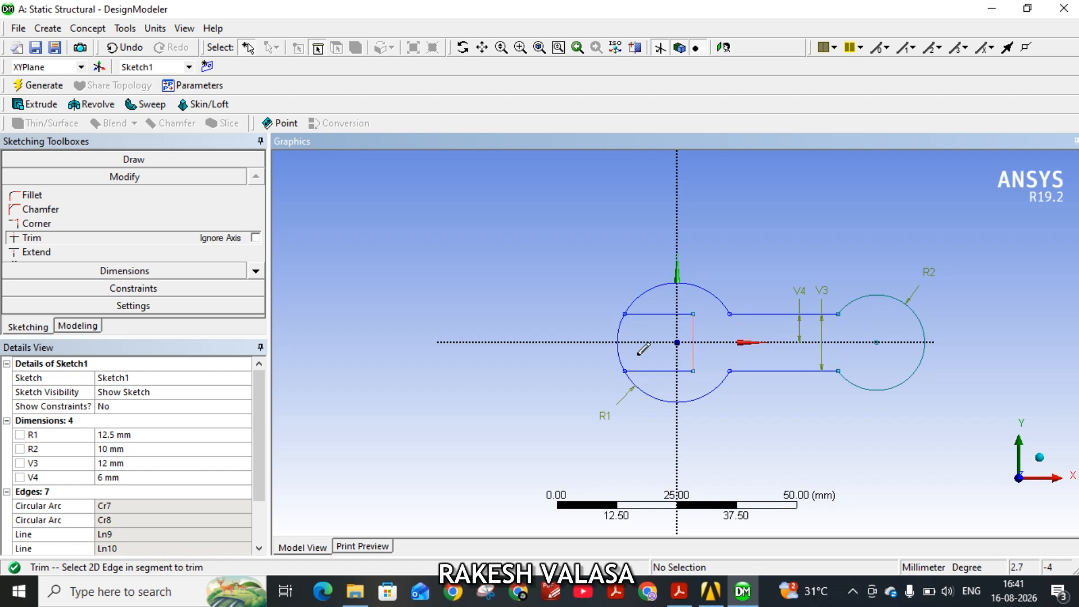
pyautogui.click(619, 329)
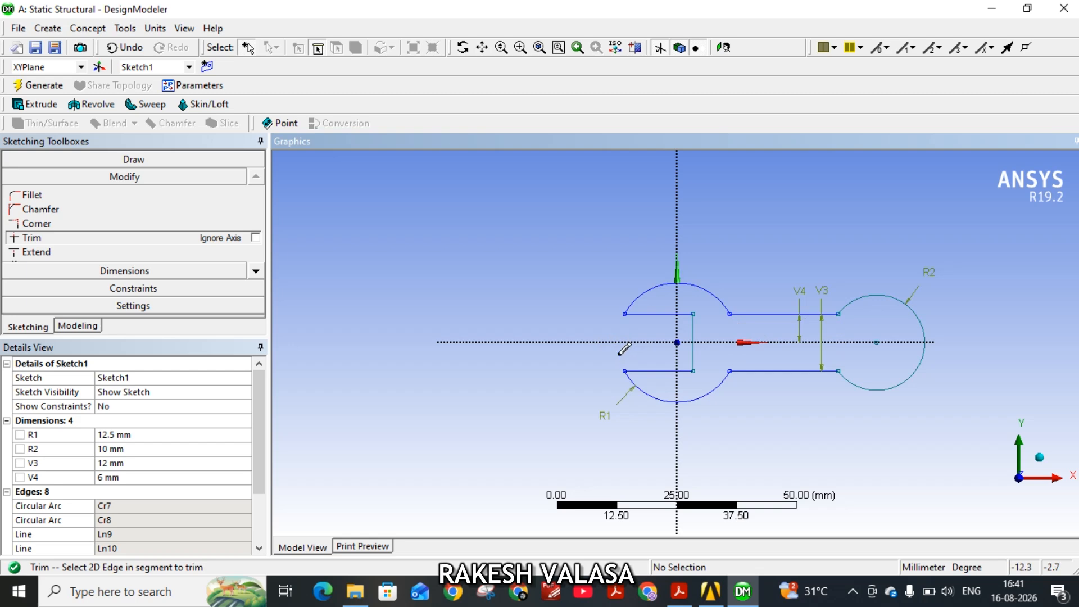
# Consult the PDF drawing and add horizontal dimensions for the lower handle line and from the vertical jaw line to the handle's start.
pyautogui.click(680, 593)
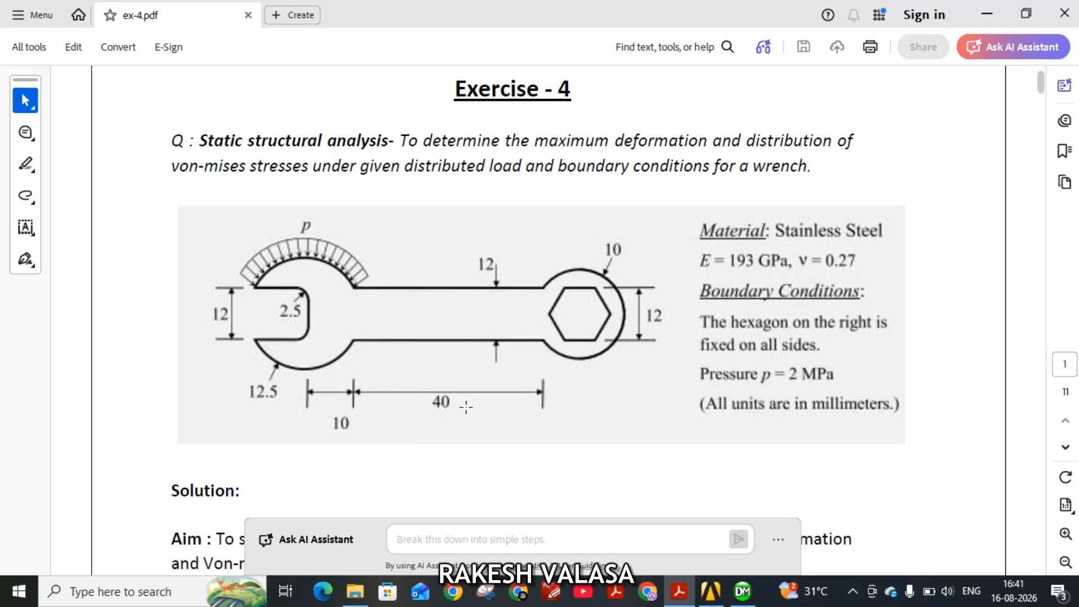
pyautogui.click(742, 591)
pyautogui.click(123, 272)
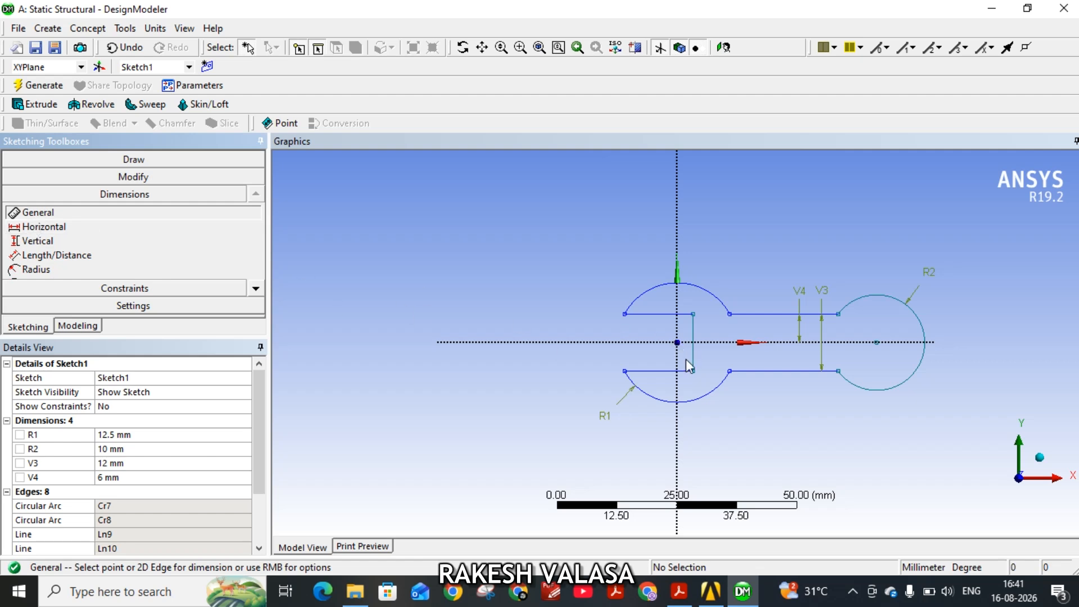
pyautogui.click(787, 371)
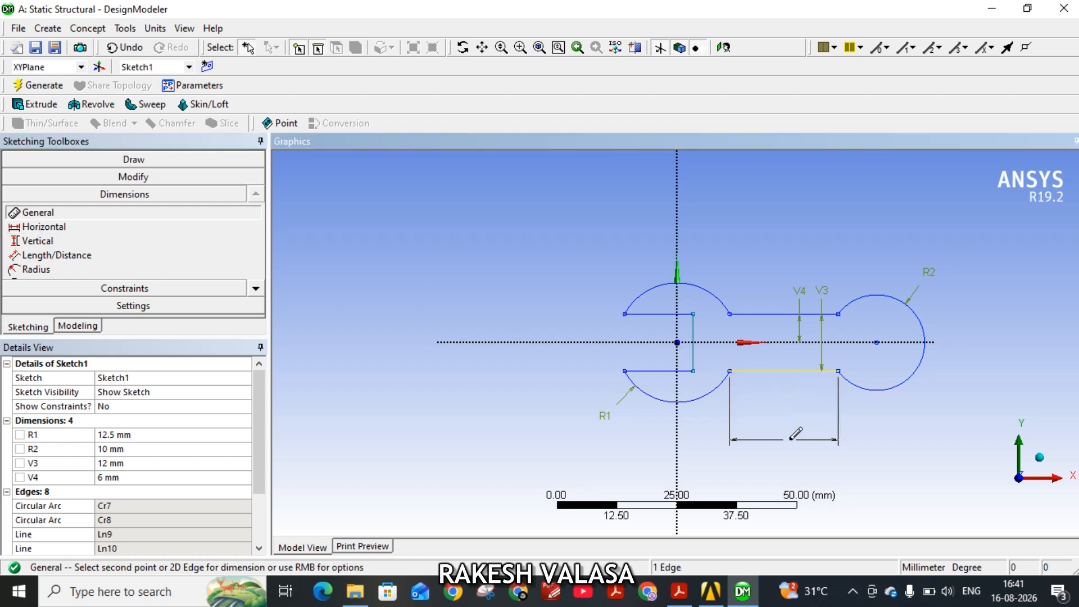
pyautogui.click(796, 434)
pyautogui.click(44, 228)
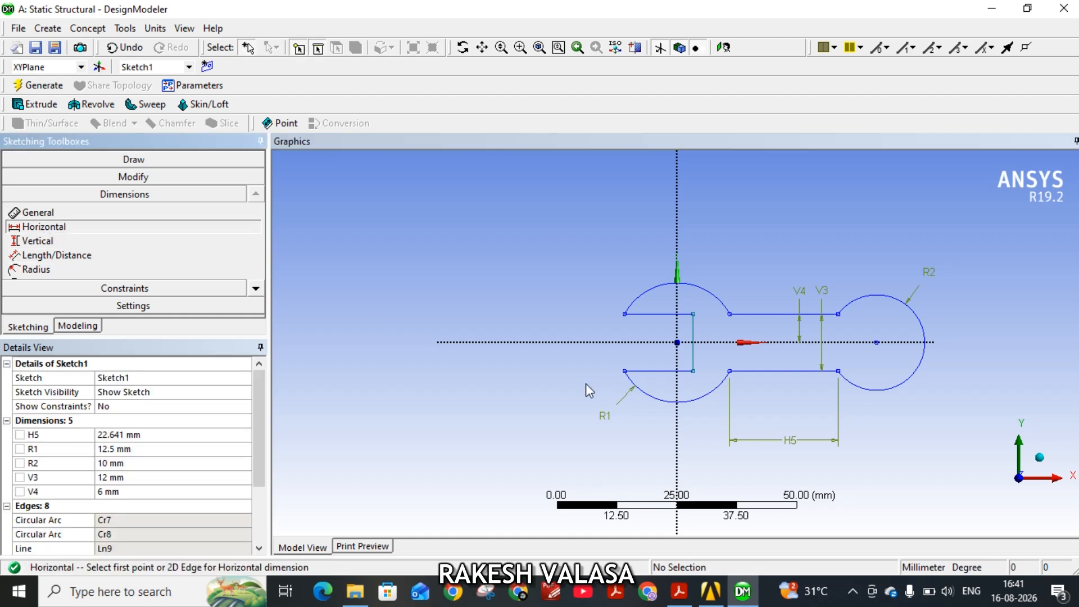
pyautogui.click(693, 371)
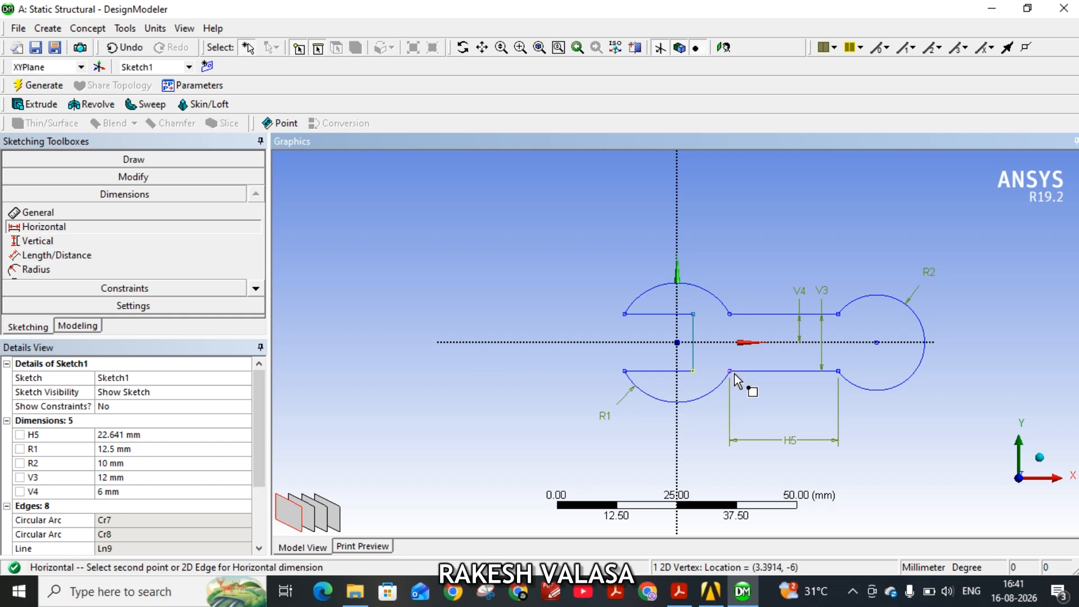
pyautogui.click(734, 374)
pyautogui.click(725, 435)
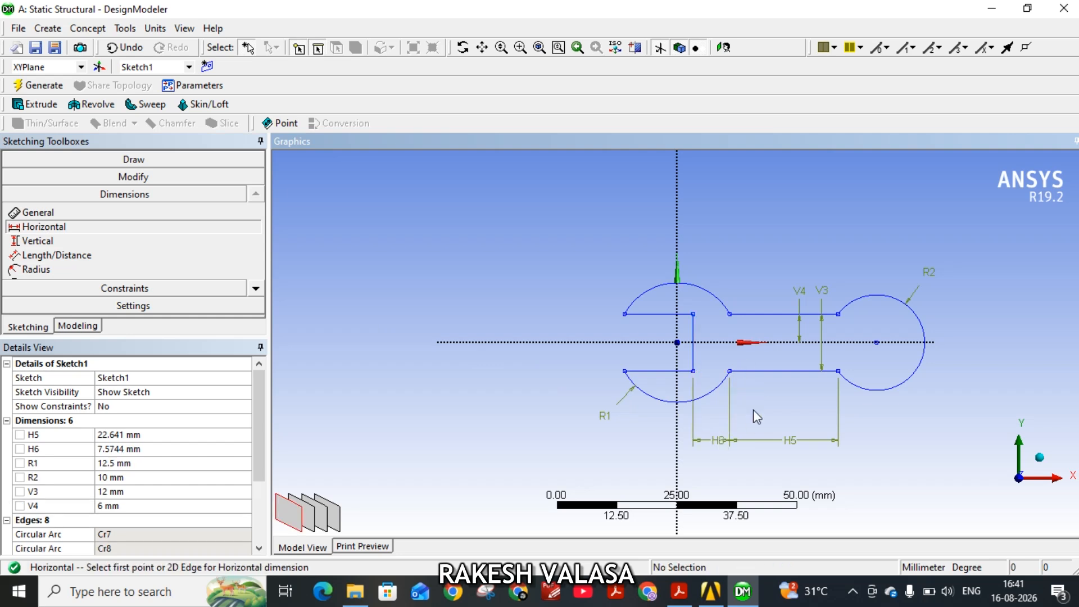
# Set the distance from the vertical jaw line to the handle's start to 10 mm and the handle length to 40 mm.
pyautogui.click(121, 449)
pyautogui.write('10')
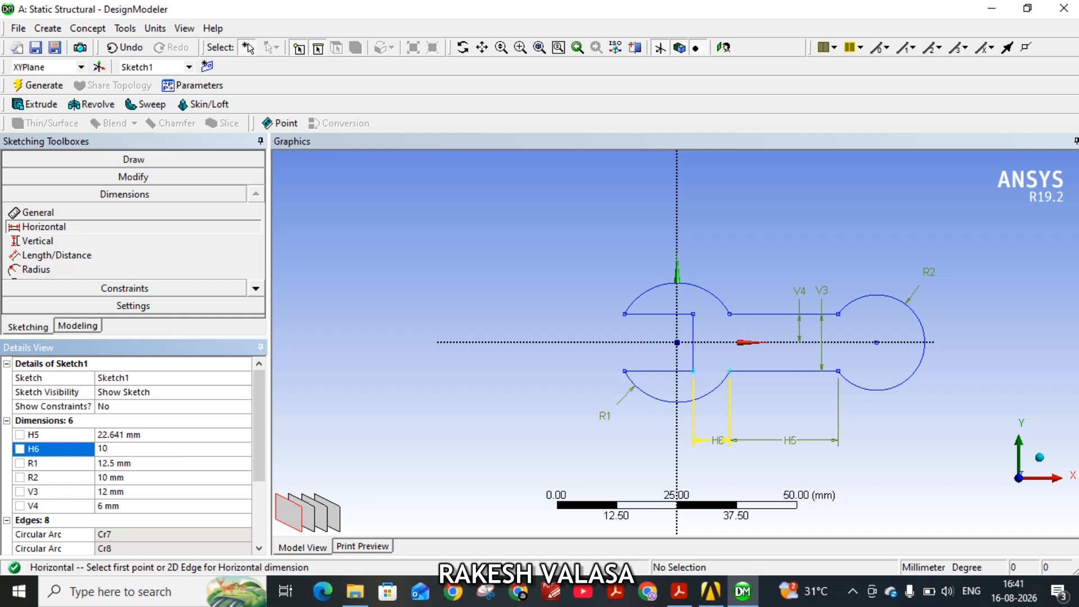
pyautogui.click(121, 435)
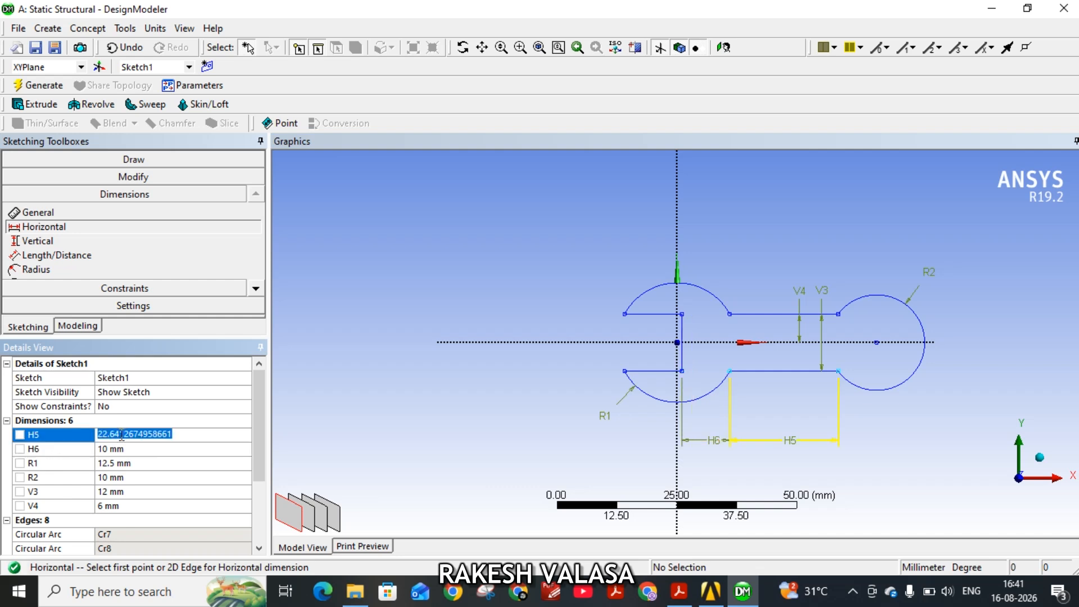
pyautogui.write('40')
pyautogui.press('Return')
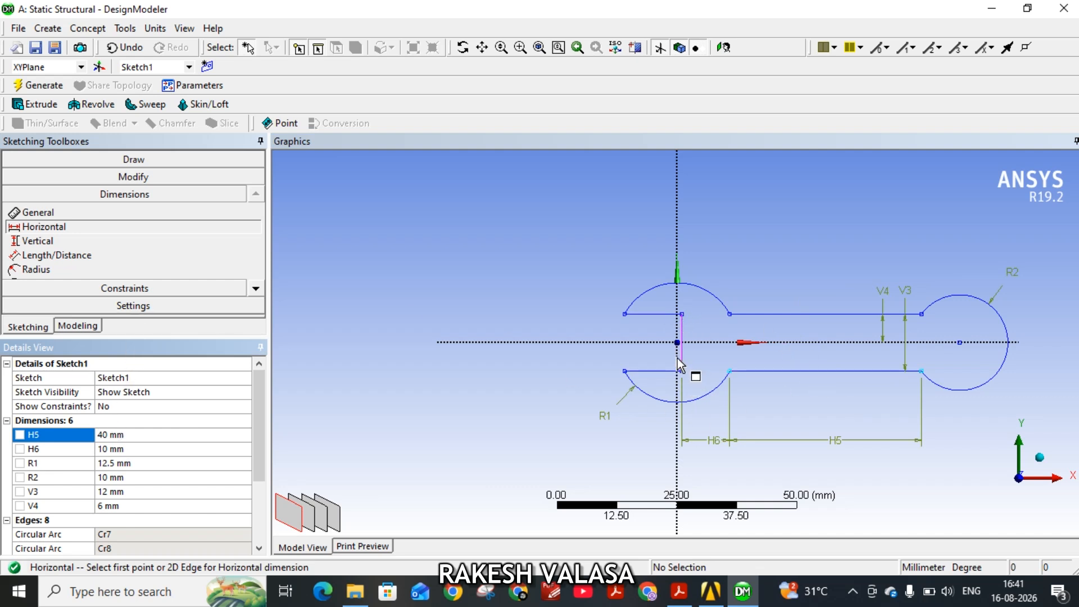
# Fillet both inner corners of the jaw opening with a 2.5 mm radius.
pyautogui.click(131, 177)
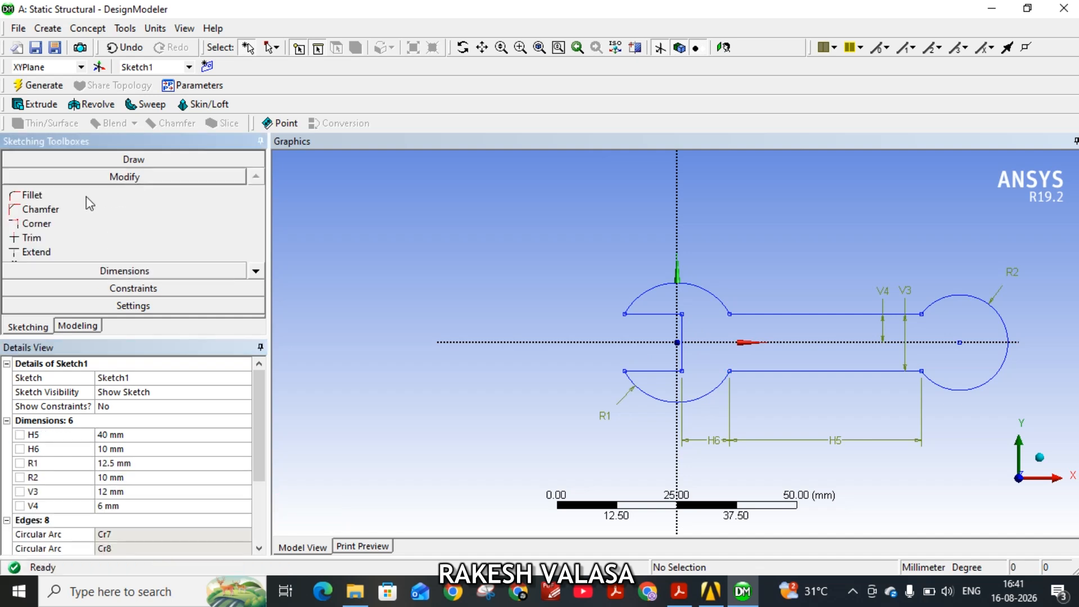
pyautogui.click(32, 195)
pyautogui.click(666, 317)
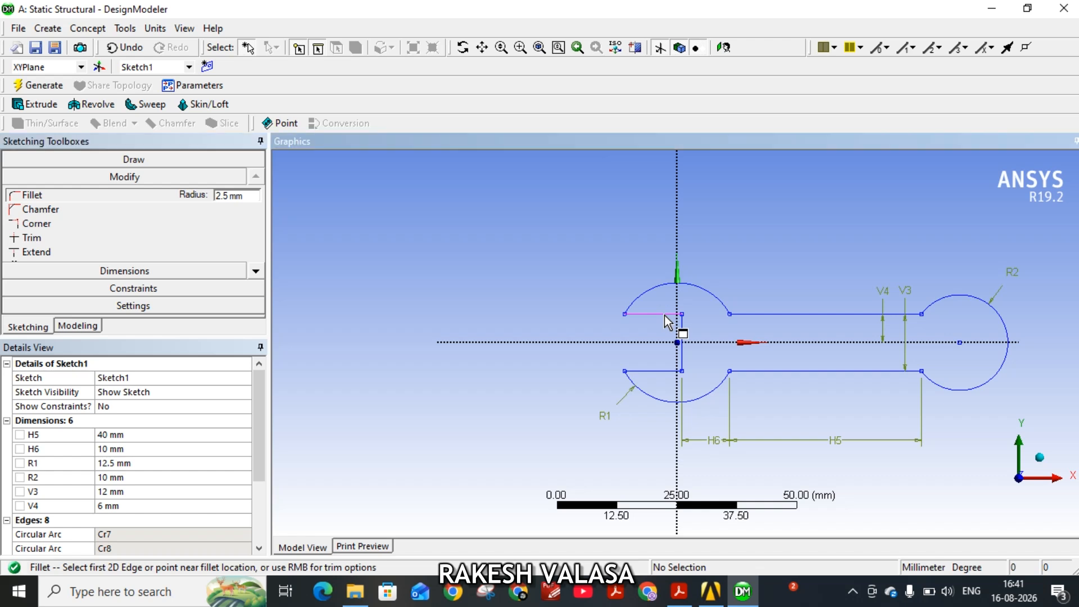
pyautogui.click(682, 332)
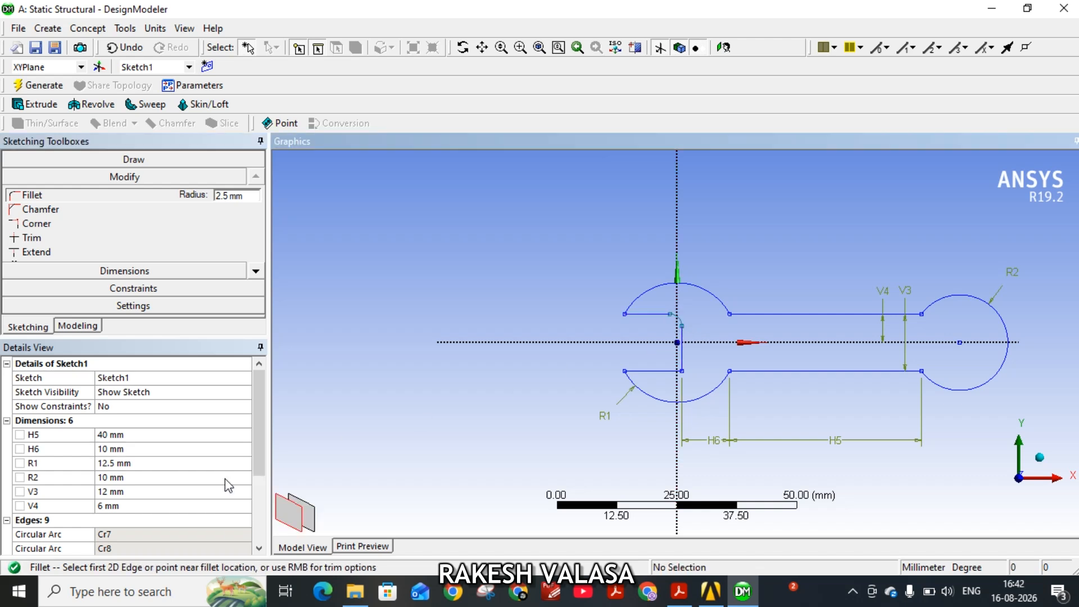
pyautogui.click(665, 373)
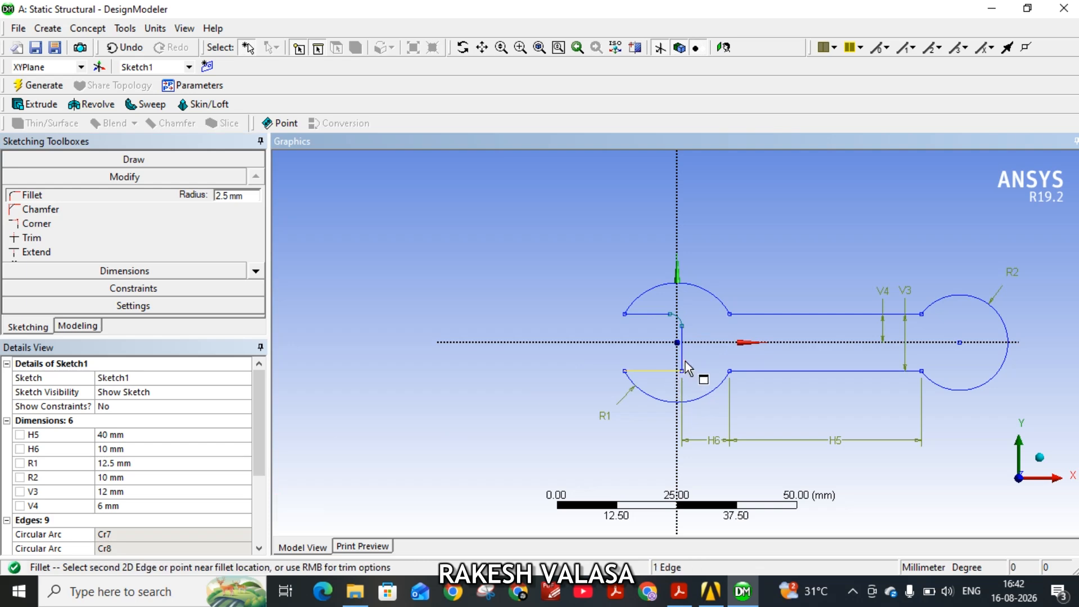
pyautogui.click(687, 364)
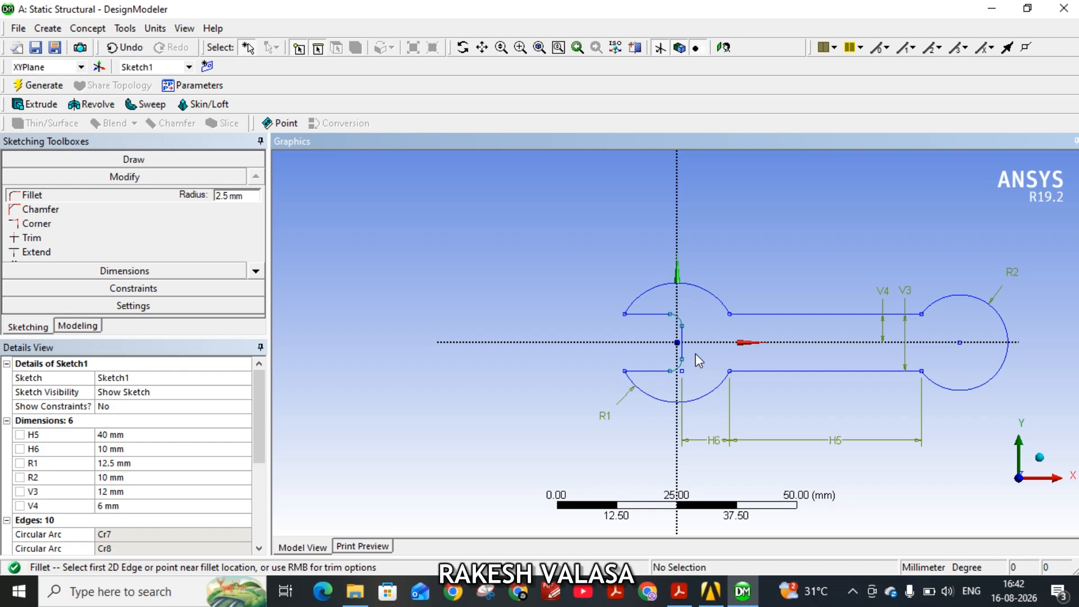
# Add a radius dimension to the upper fillet of the jaw opening.
pyautogui.click(125, 271)
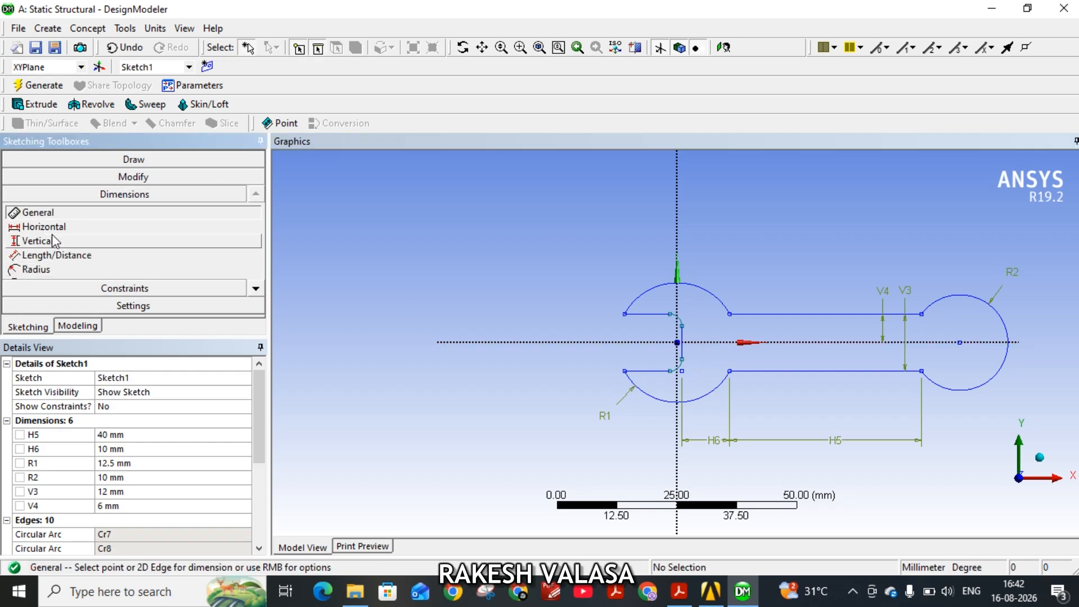
pyautogui.click(46, 269)
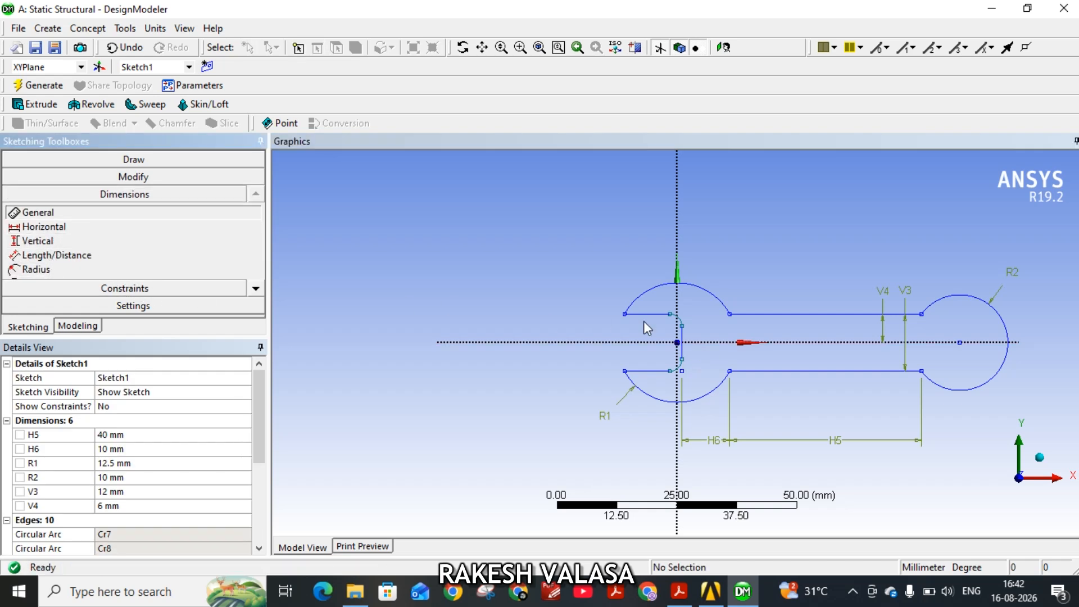
pyautogui.click(680, 323)
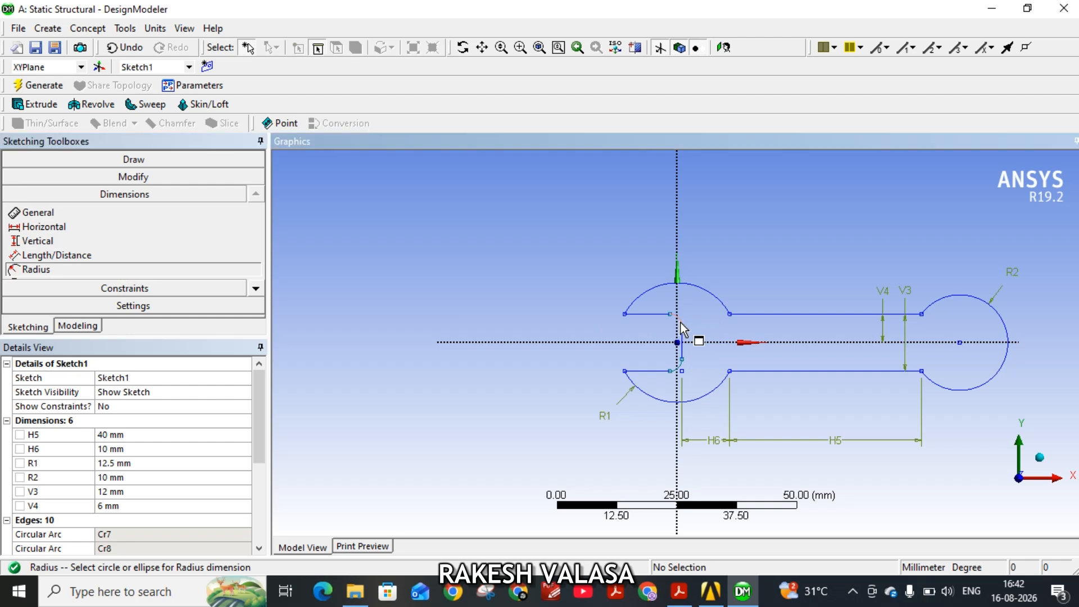
pyautogui.click(700, 298)
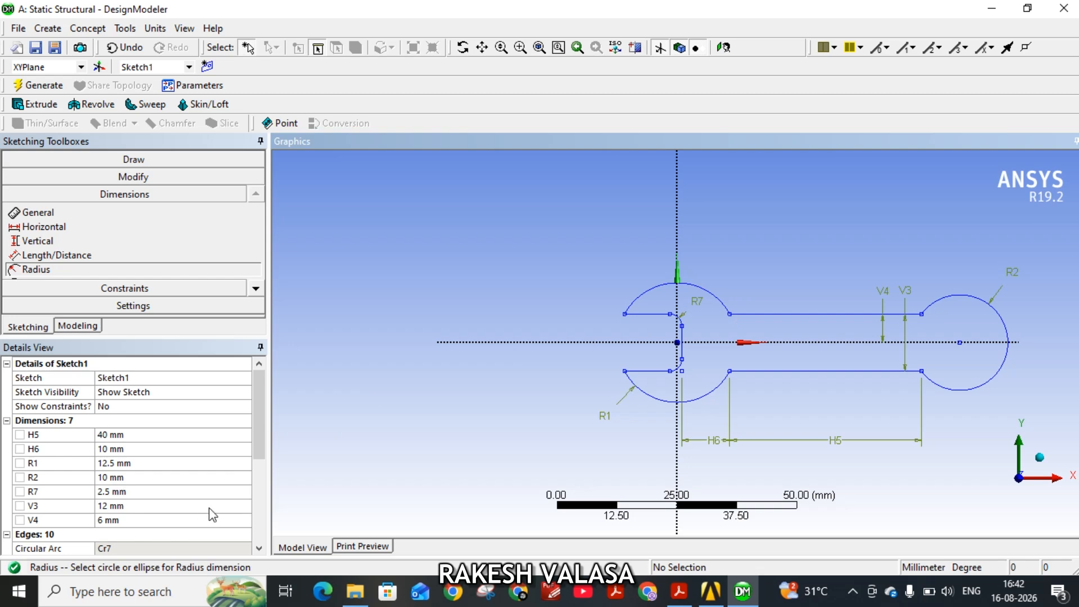
# Check the PDF drawing and sketch a six-sided polygon about 10.6 mm across flats, centred in the small circle with a vertex on the X axis.
pyautogui.click(686, 597)
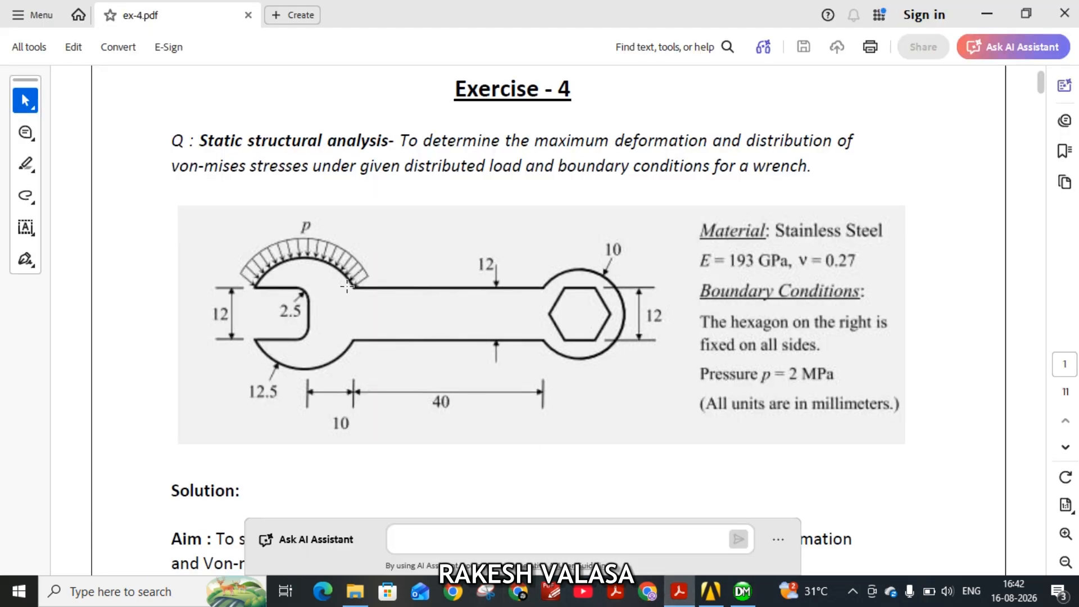
pyautogui.click(753, 595)
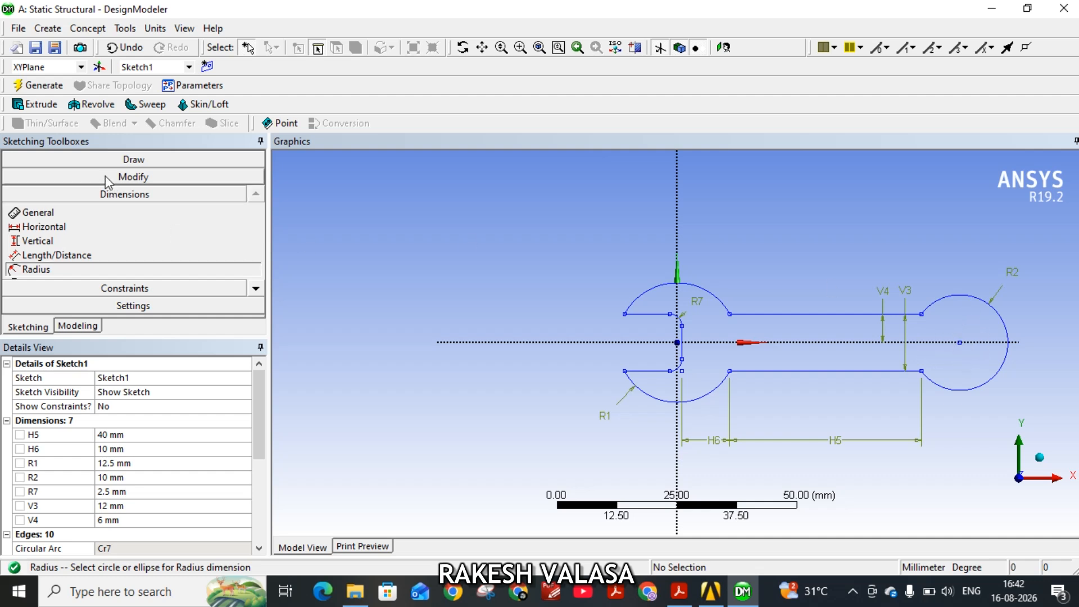
pyautogui.click(121, 161)
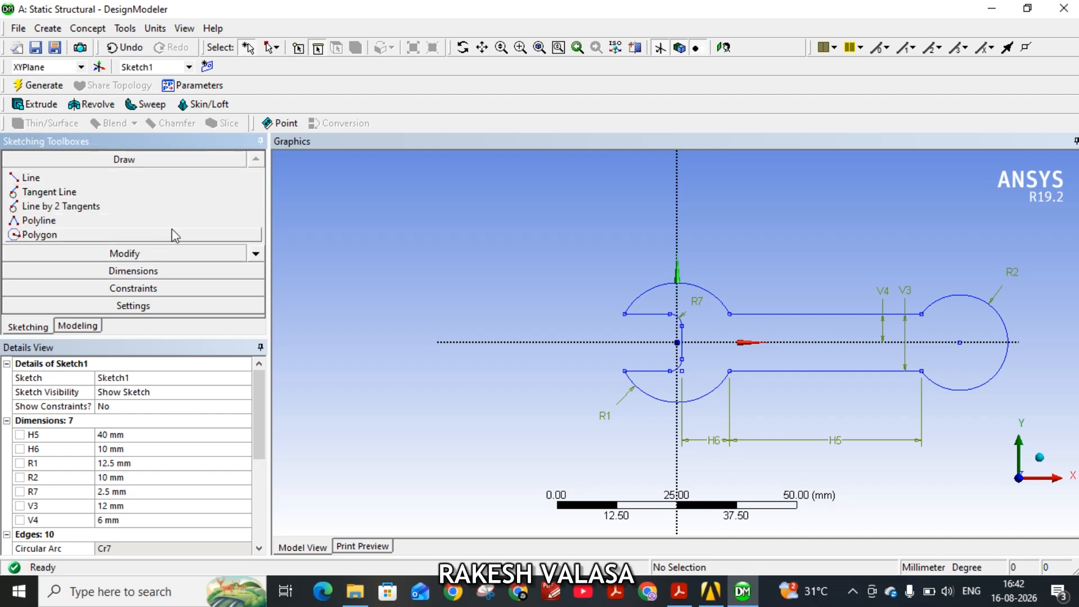
pyautogui.click(45, 236)
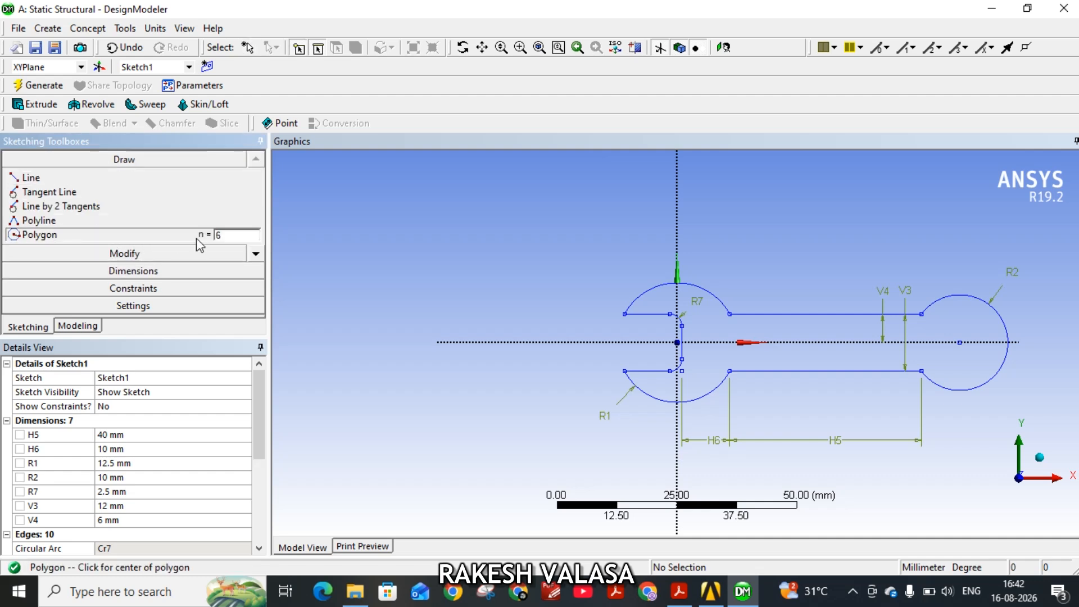
pyautogui.click(962, 341)
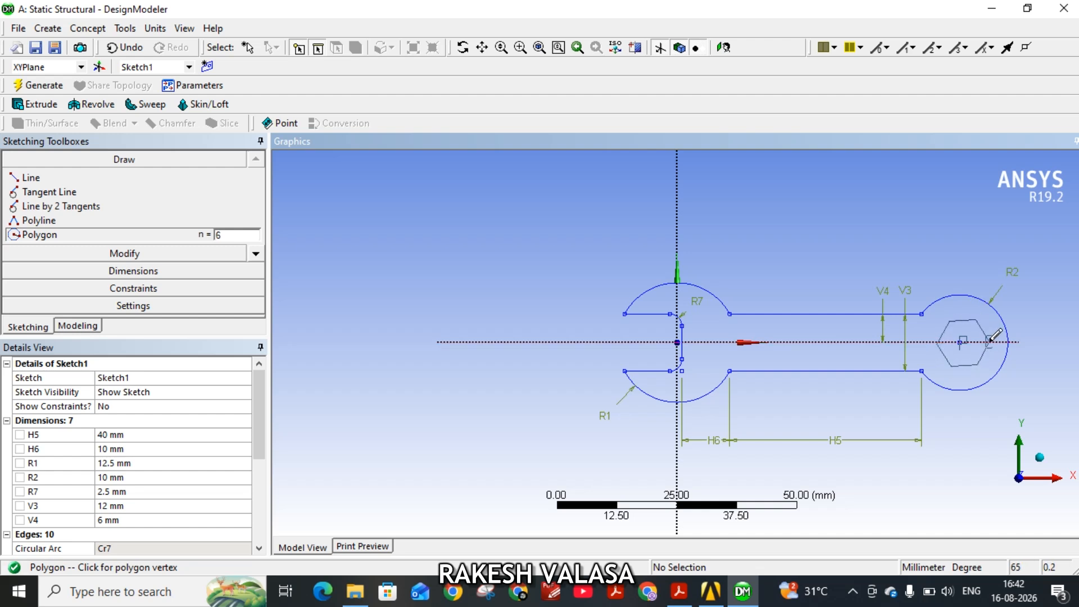
pyautogui.click(988, 341)
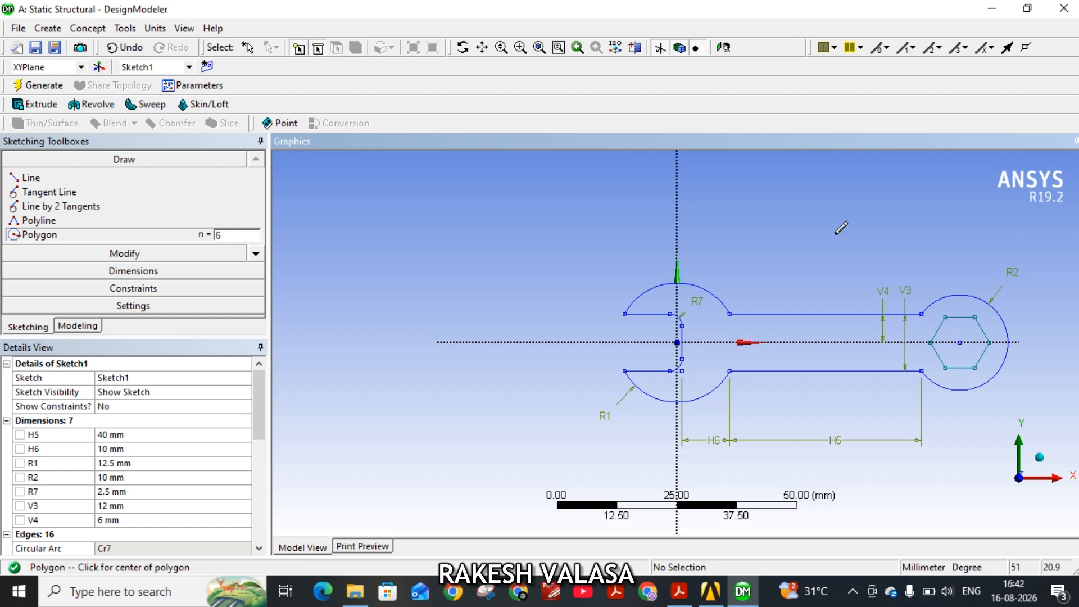
# Add a vertical dimension between the hexagon's lower and upper horizontal sides.
pyautogui.click(115, 272)
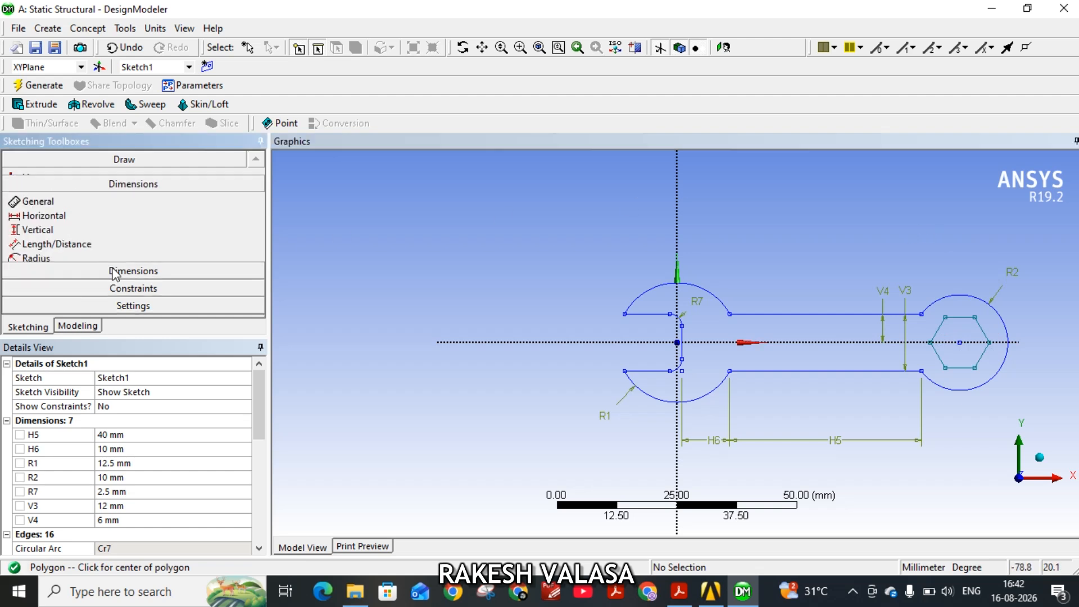
pyautogui.click(66, 241)
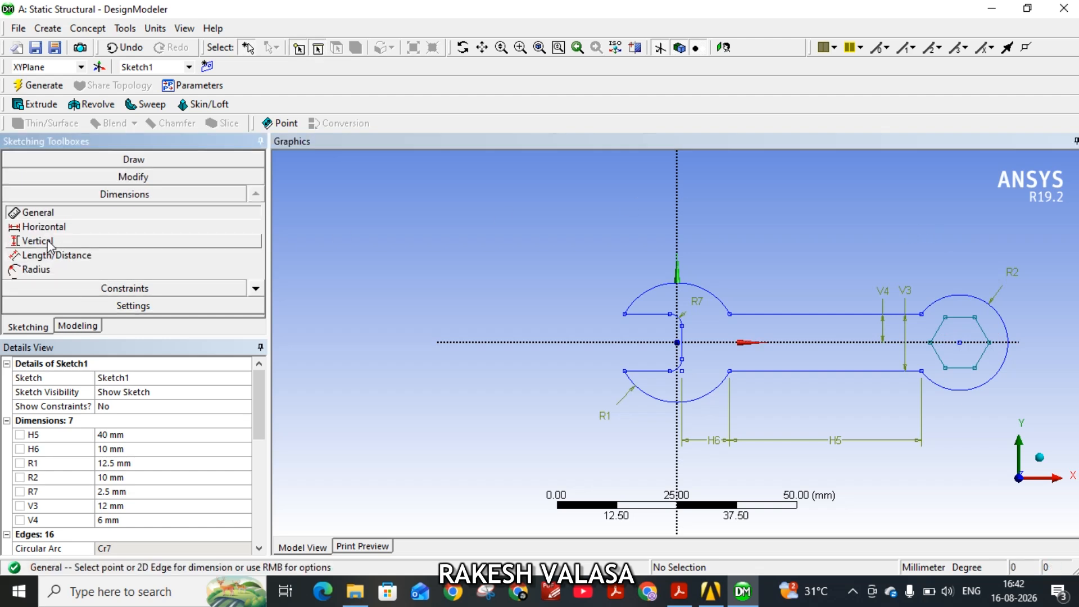
pyautogui.click(966, 368)
pyautogui.click(972, 318)
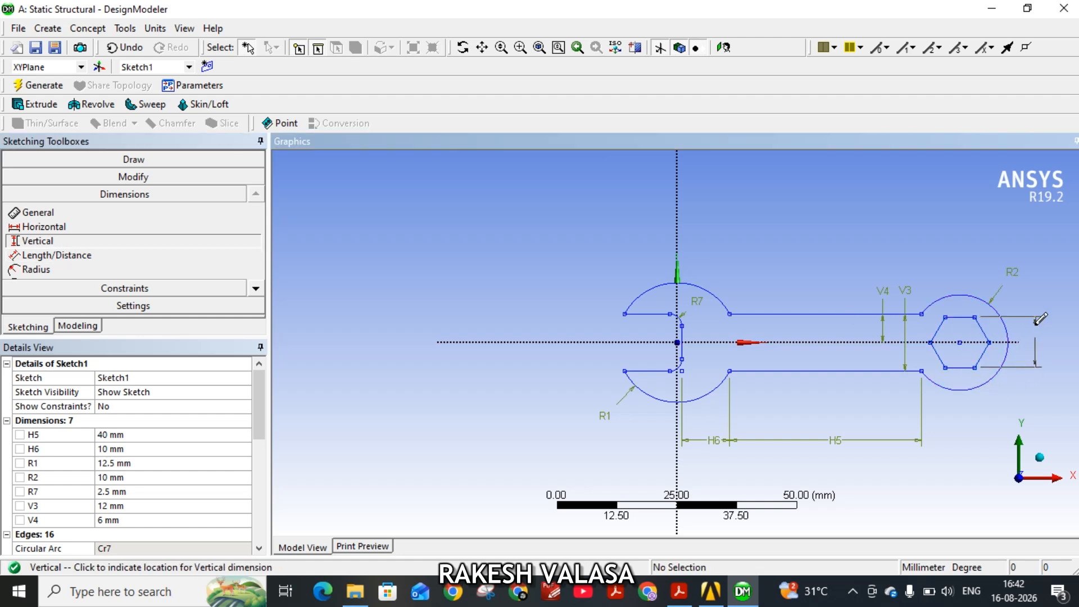
pyautogui.click(1041, 335)
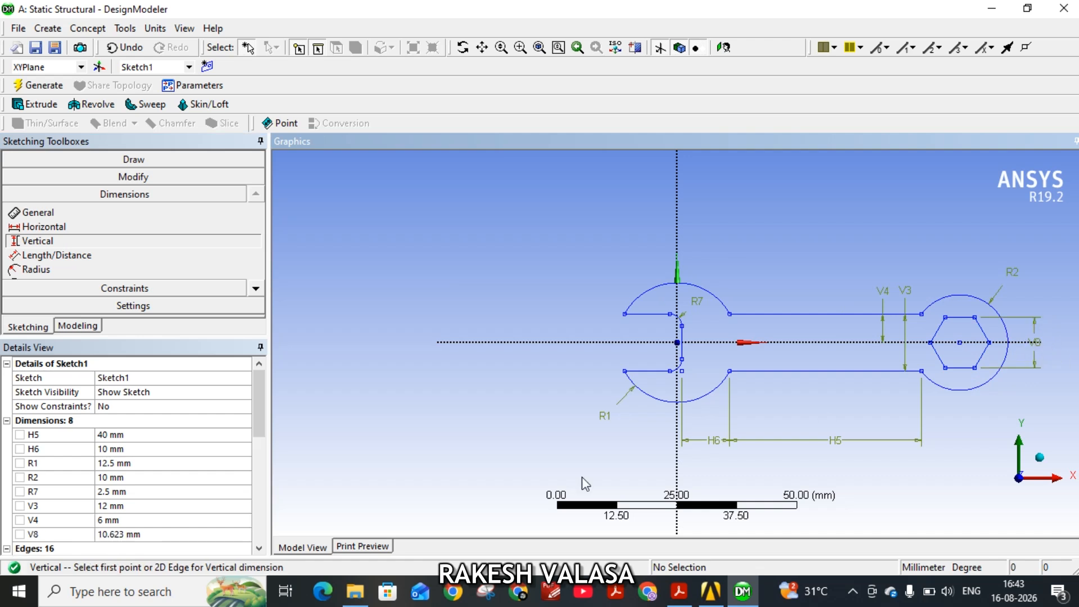
# Check the PDF drawing and set the hexagon's height across flats to 12 mm.
pyautogui.click(126, 533)
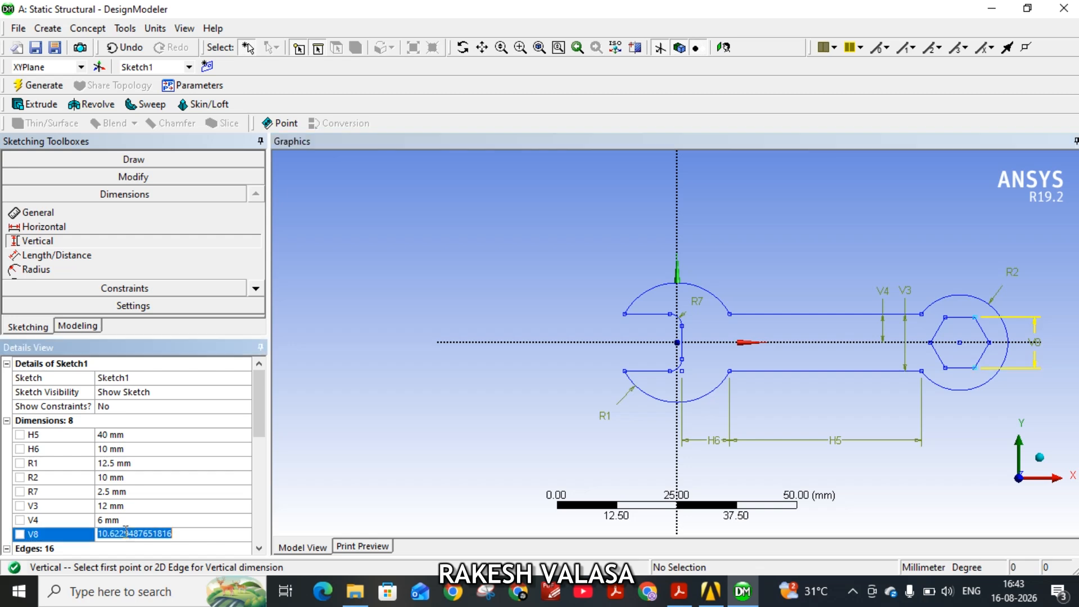
pyautogui.click(678, 591)
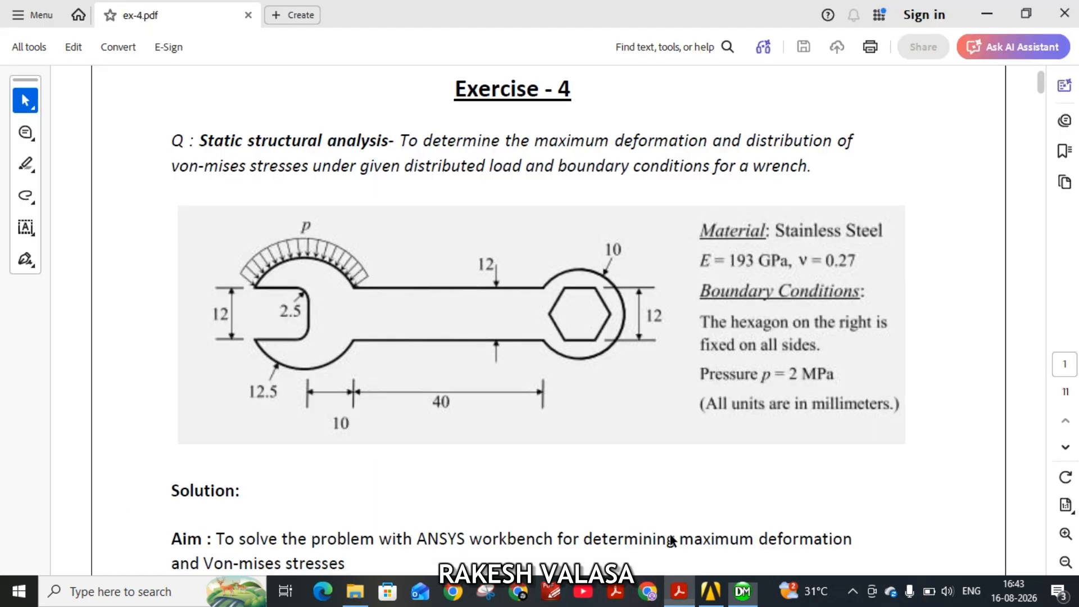
pyautogui.click(742, 592)
pyautogui.click(165, 533)
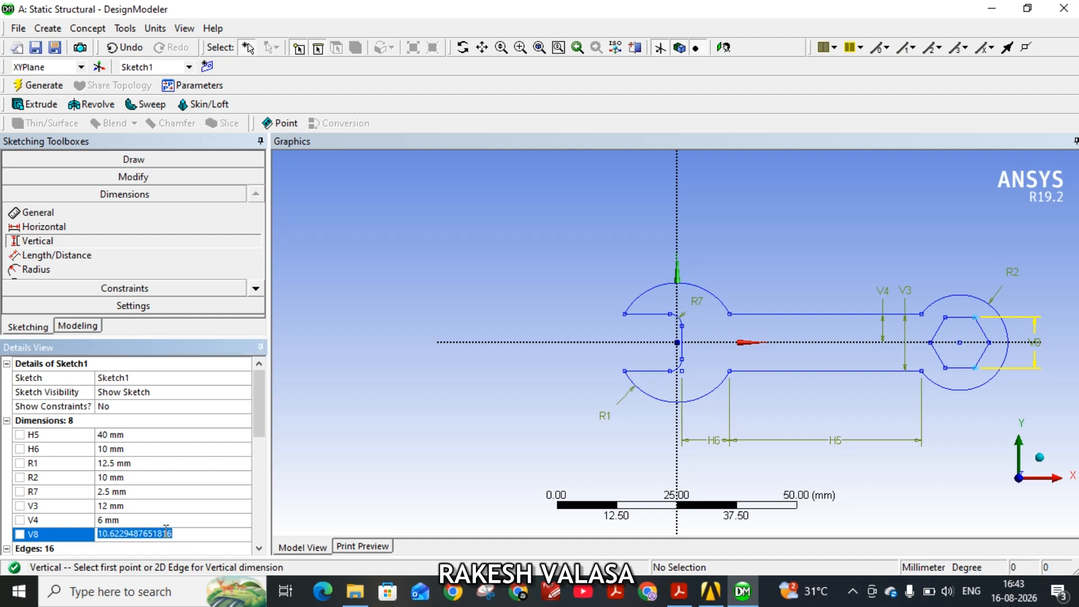
pyautogui.write('12')
pyautogui.press('Return')
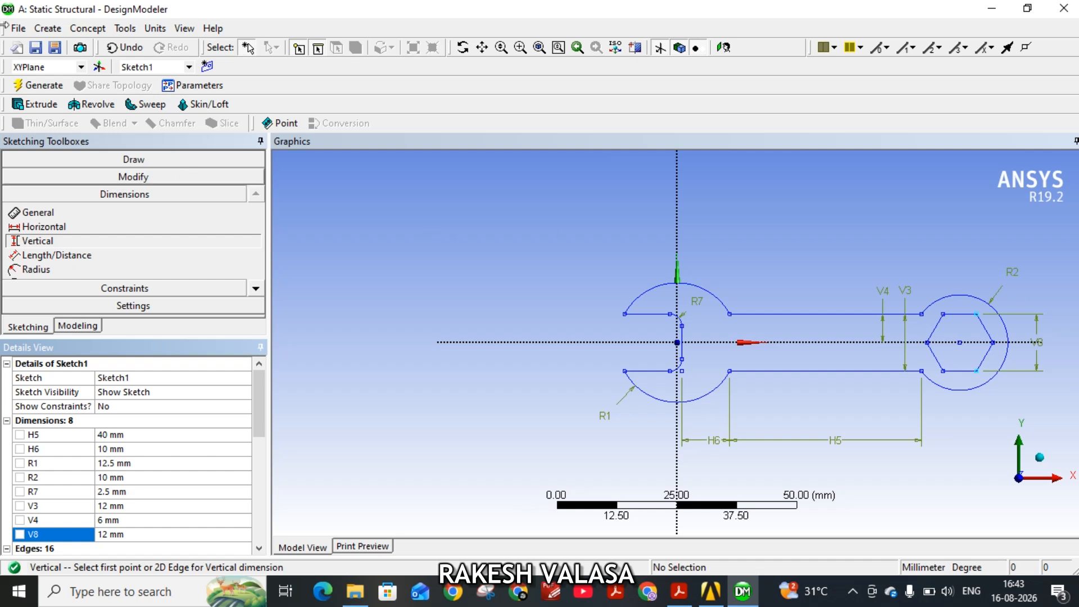
# Create a surface from the wrench's Sketch1 using the Add Material operation and generate it.
pyautogui.click(80, 32)
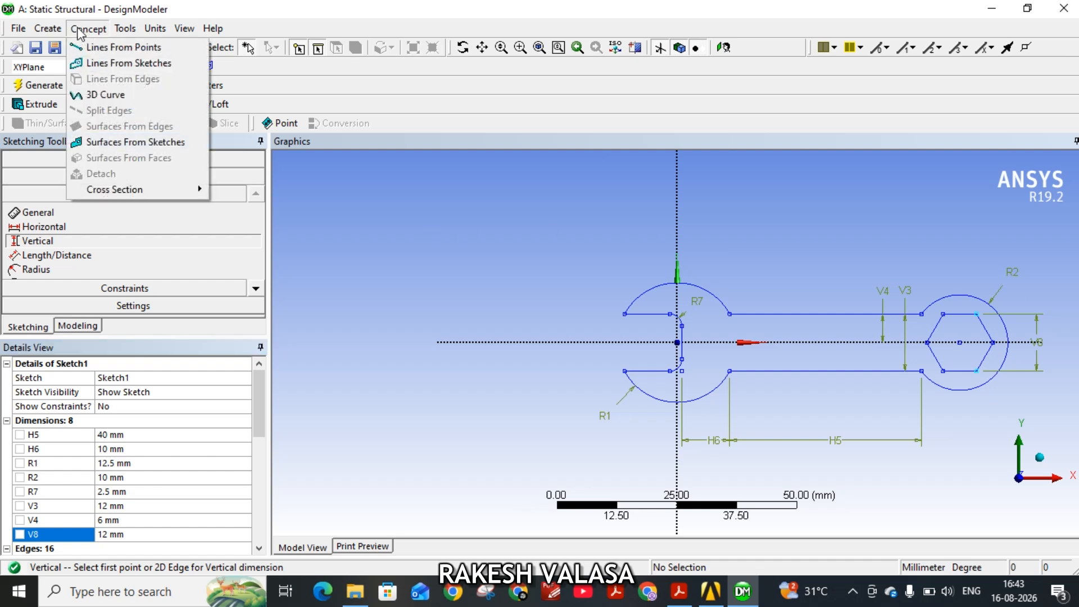
pyautogui.click(128, 144)
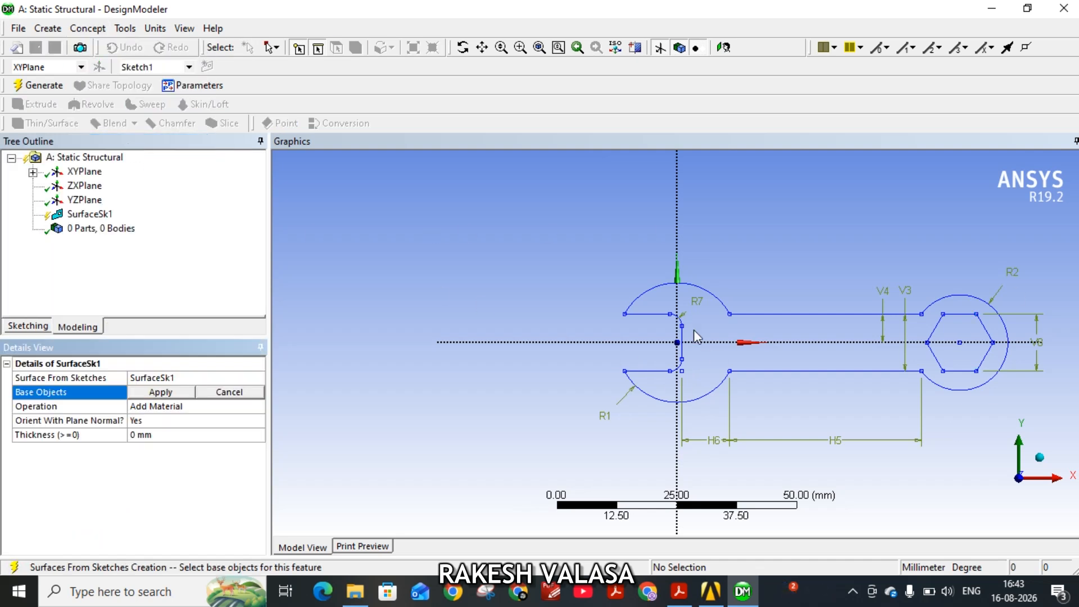
pyautogui.click(652, 295)
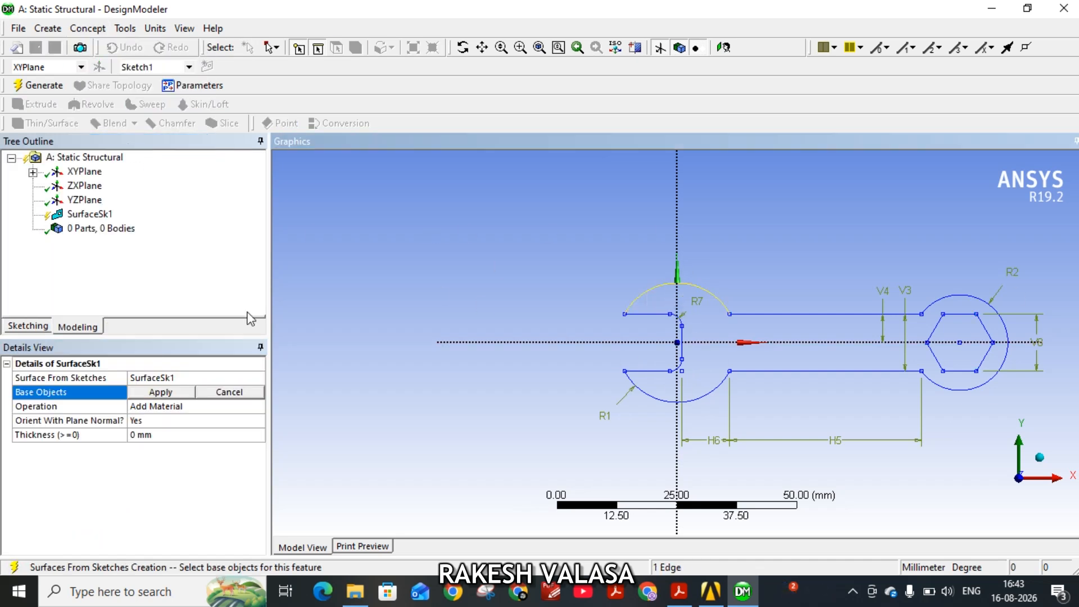
pyautogui.click(160, 392)
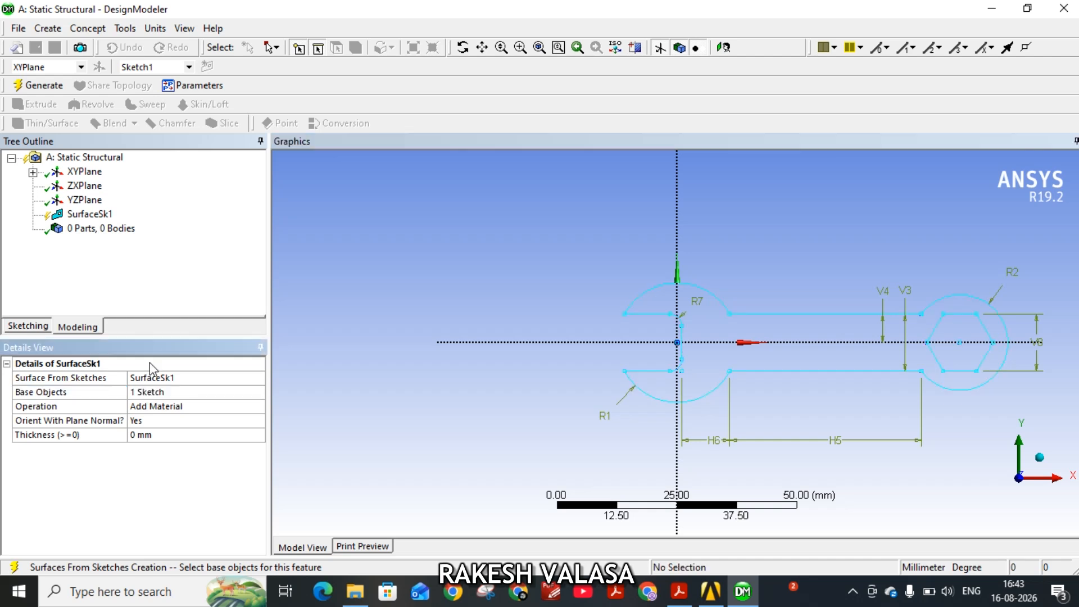
pyautogui.click(37, 85)
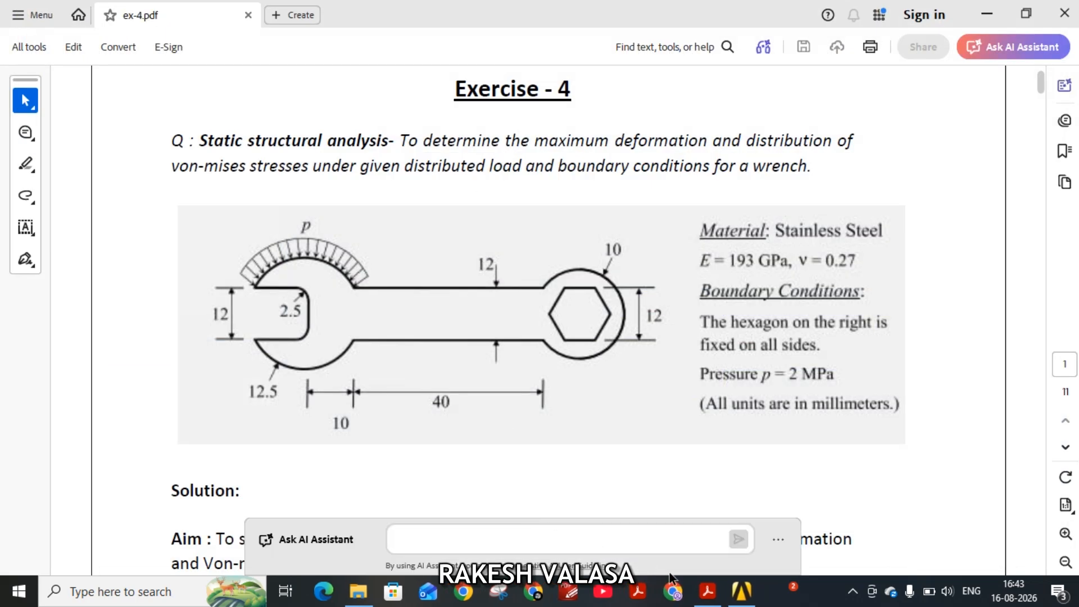
# Switch to Workbench, open the static structural system's Model in Mechanical, and check the exercise PDF.
pyautogui.moveTo(742, 591)
pyautogui.click(680, 514)
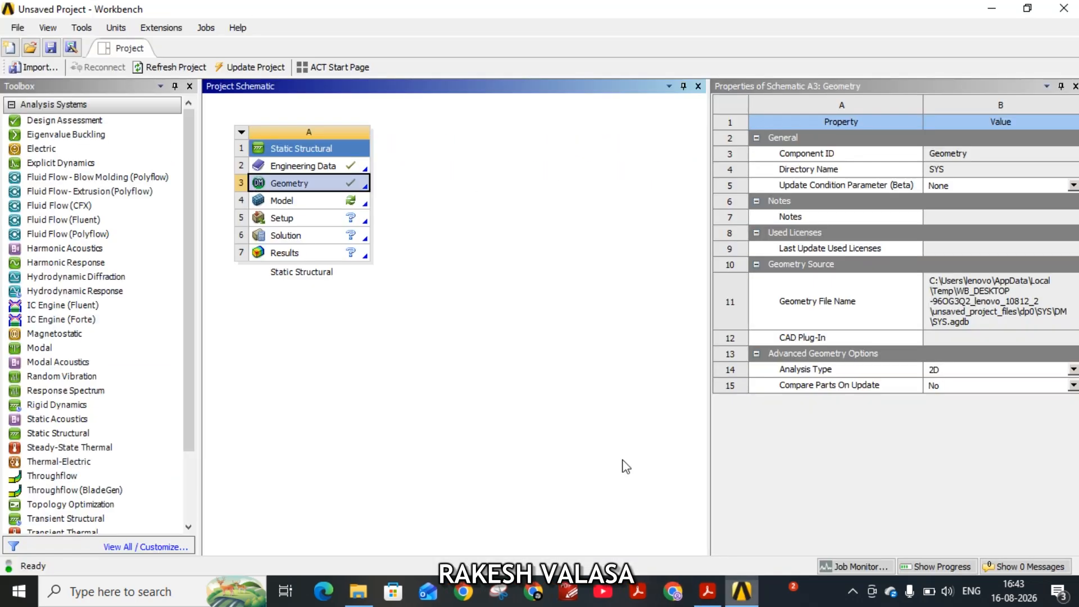
pyautogui.click(292, 205)
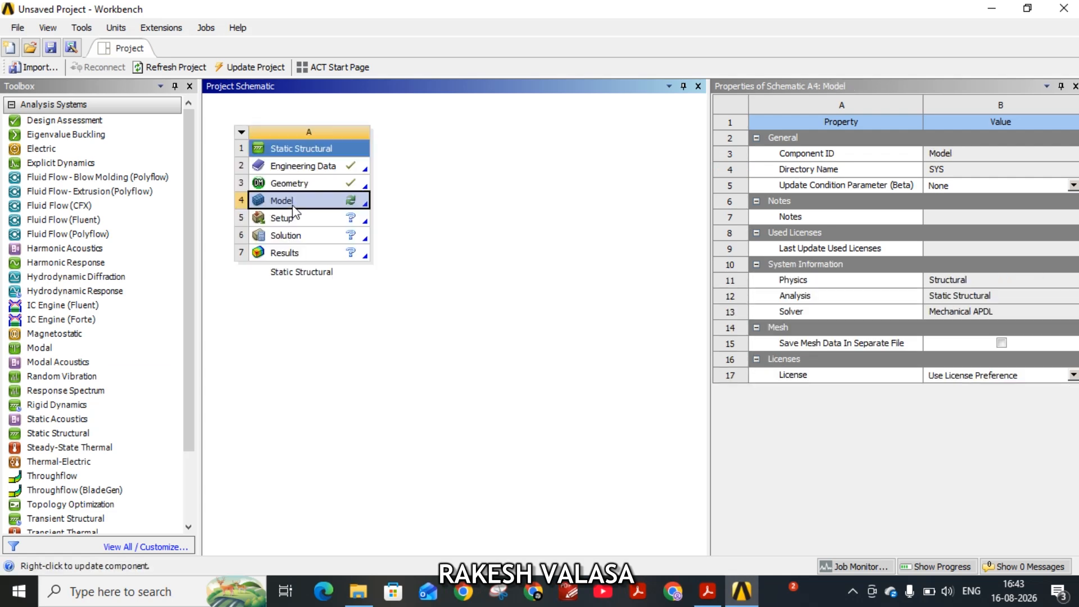
pyautogui.doubleClick(292, 205)
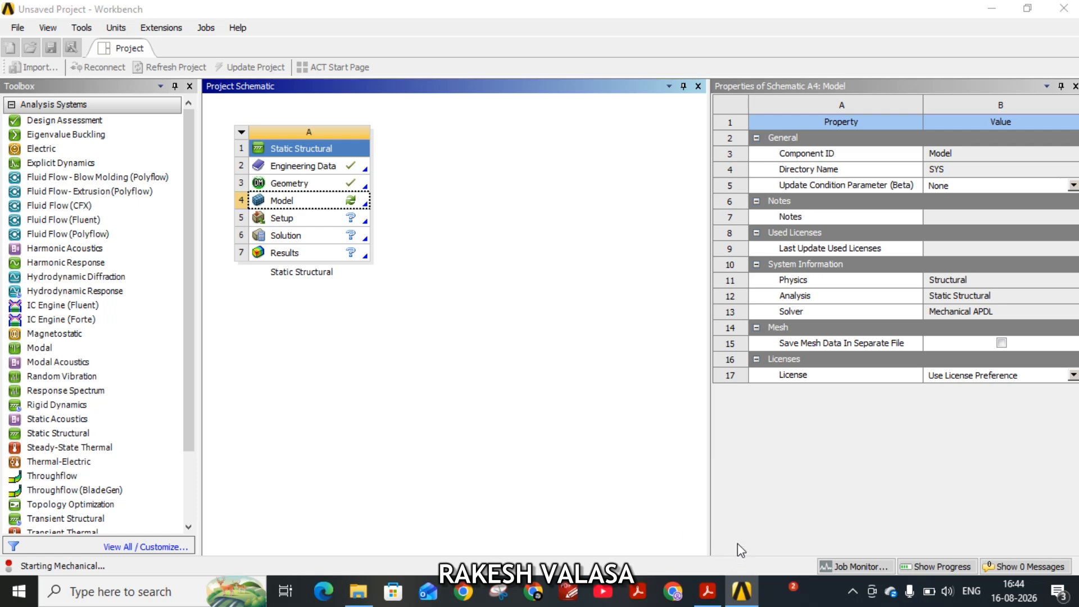
pyautogui.moveTo(707, 591)
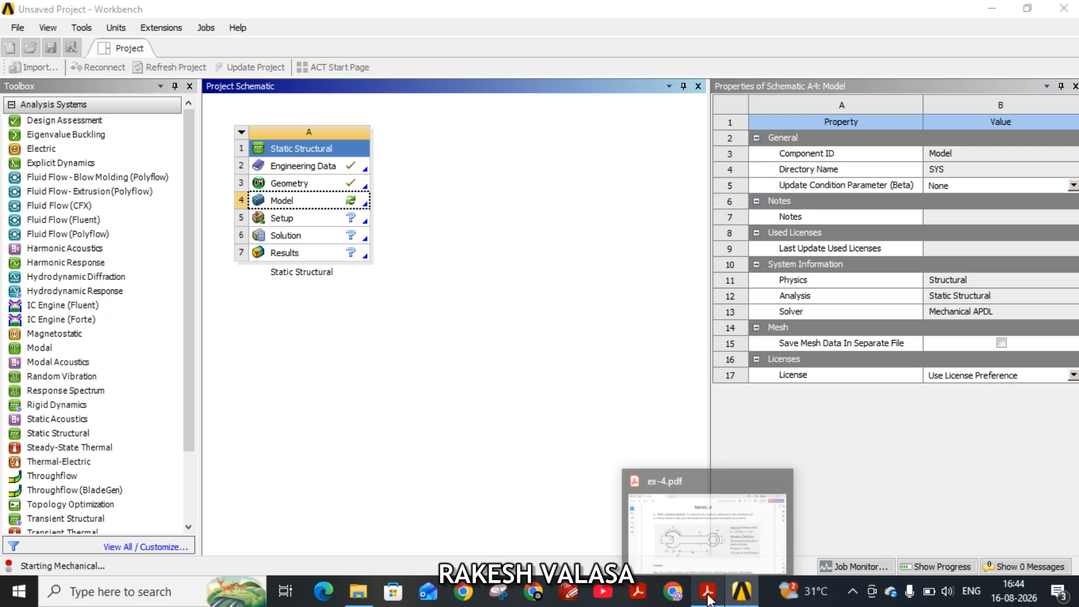
pyautogui.click(670, 531)
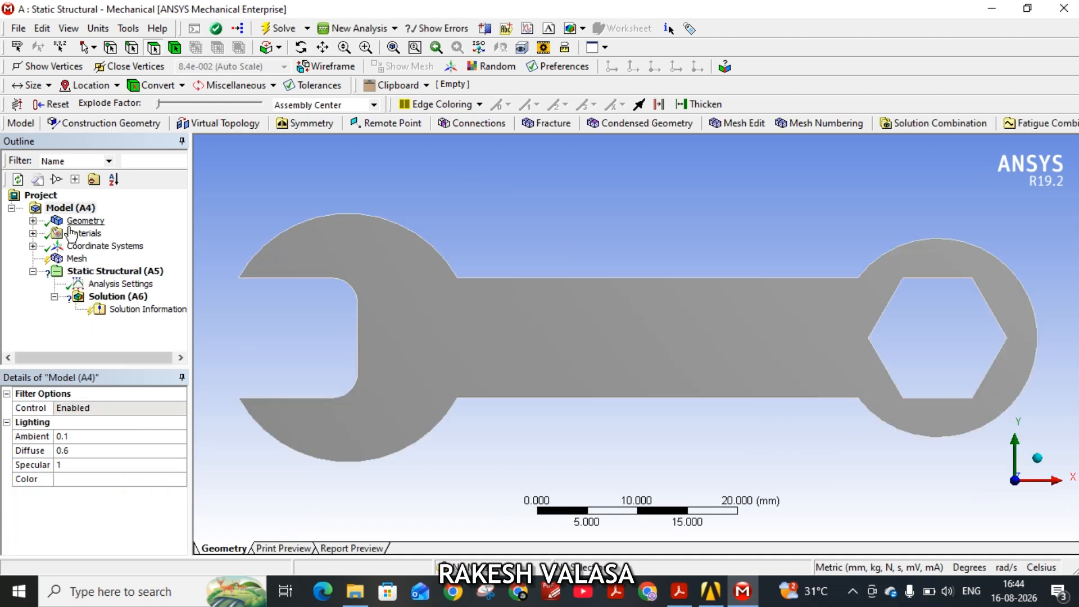
# Assign Stainless Steel as the material of the wrench's surface body.
pyautogui.click(33, 220)
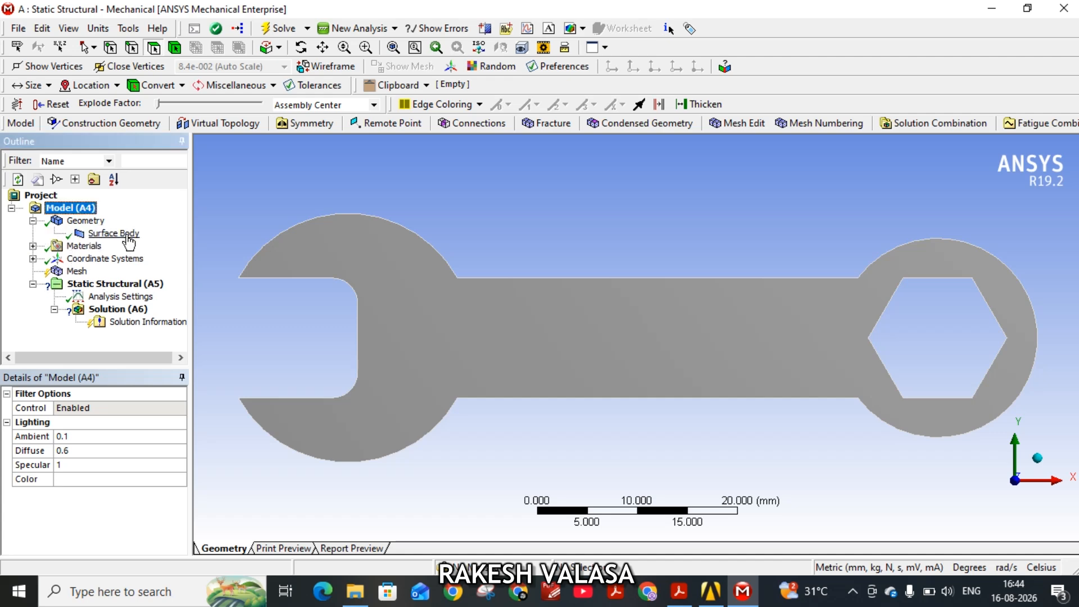
pyautogui.click(88, 221)
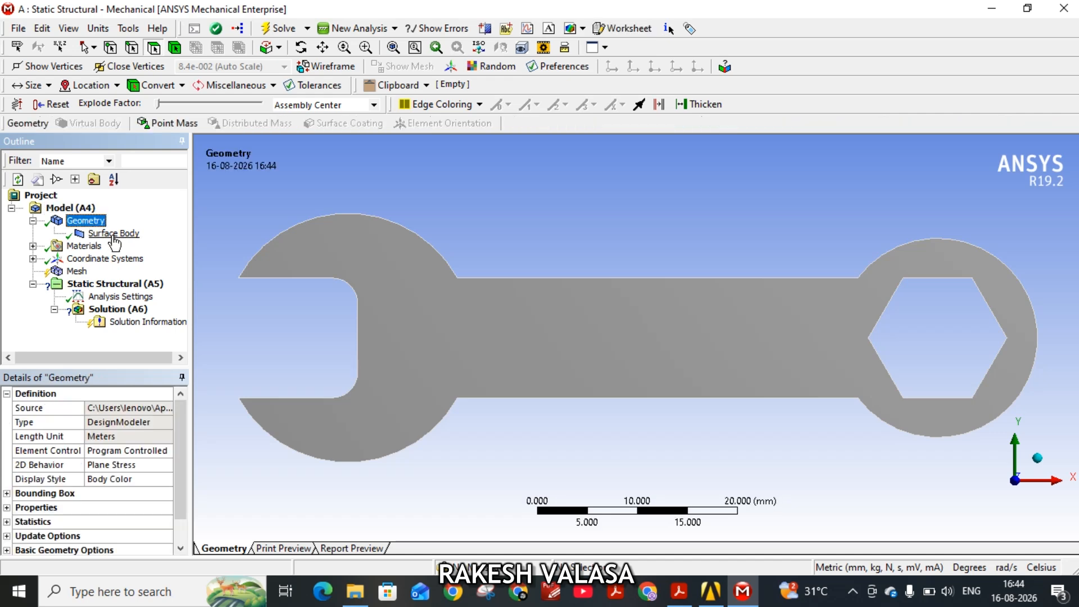
pyautogui.click(113, 234)
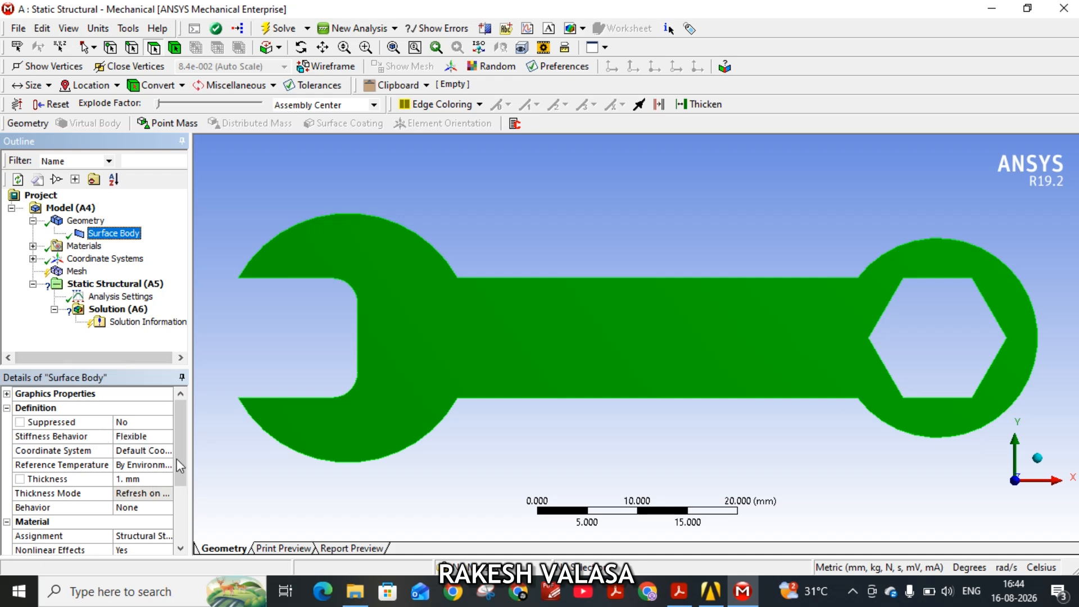
pyautogui.moveTo(180, 459); pyautogui.dragTo(180, 476)
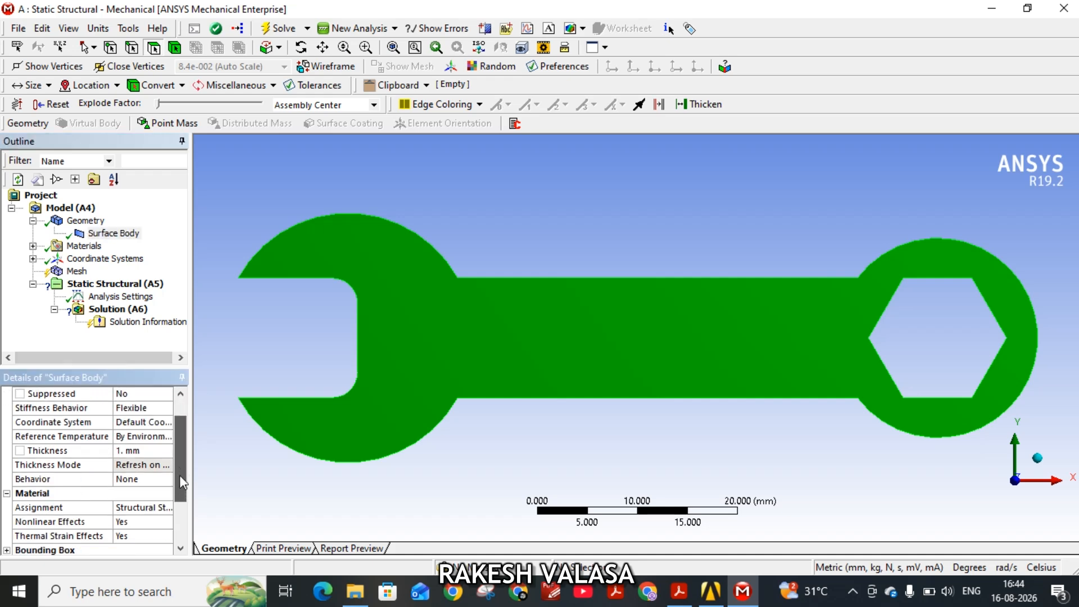
pyautogui.click(163, 507)
pyautogui.click(166, 508)
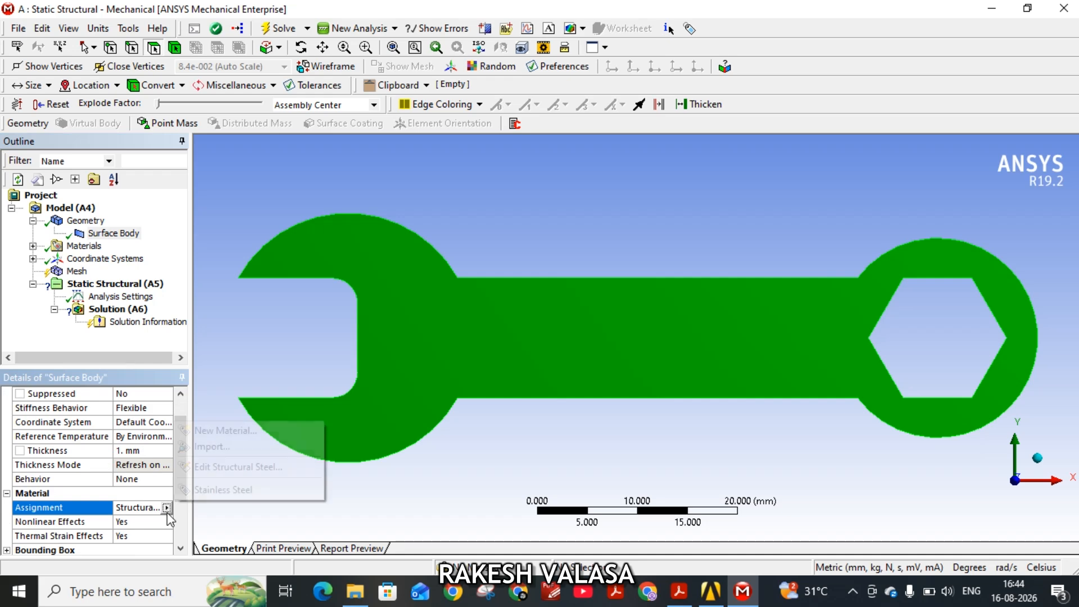
pyautogui.click(219, 490)
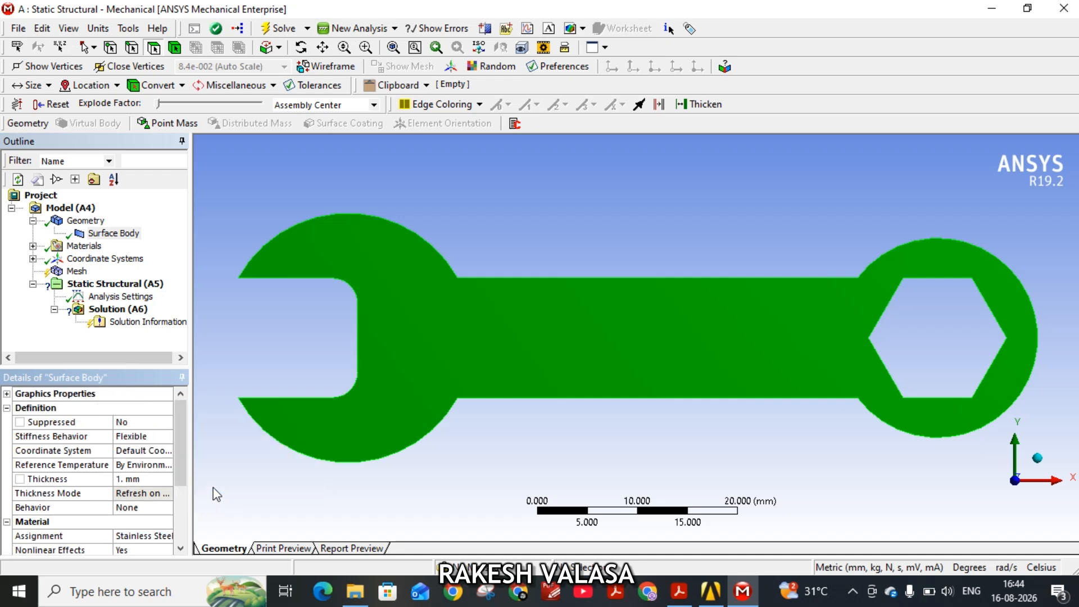
# Review the geometry's definition details, including its source type and 2D behavior.
pyautogui.click(94, 222)
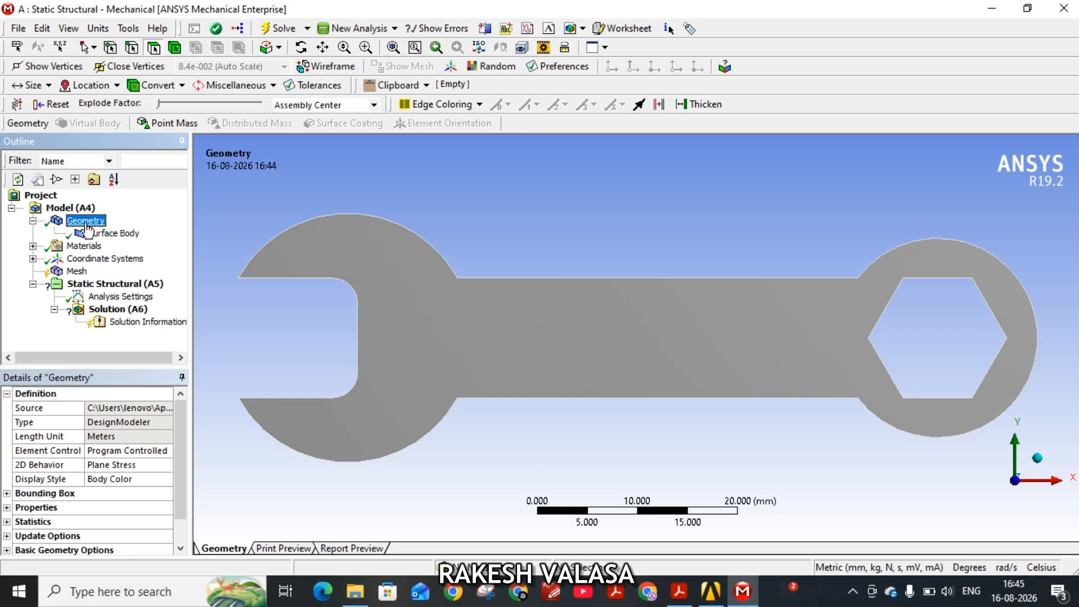
pyautogui.click(177, 492)
pyautogui.moveTo(177, 498); pyautogui.dragTo(181, 471)
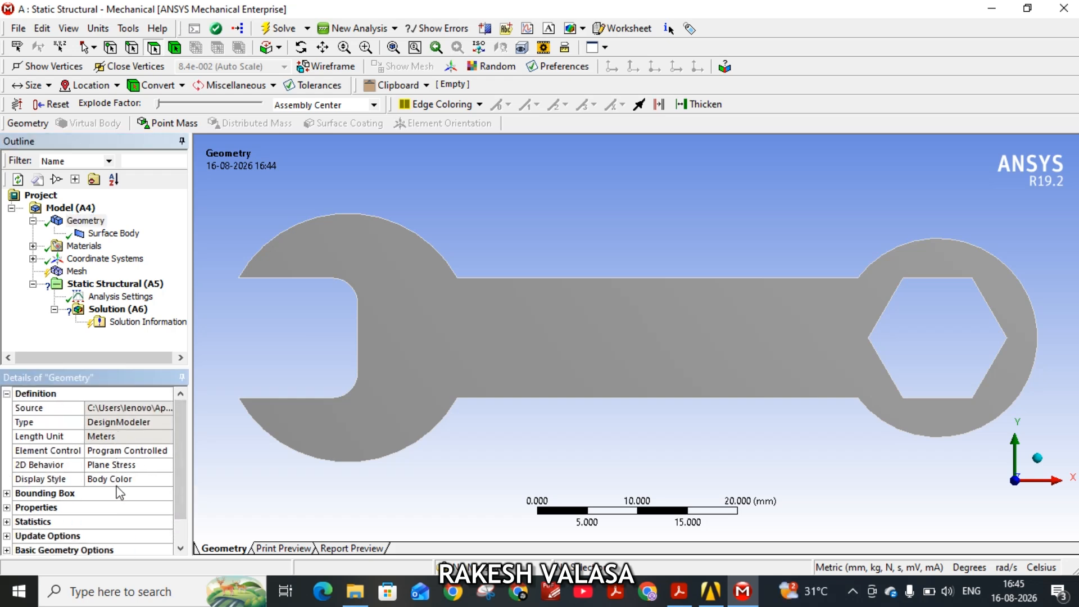
pyautogui.scroll(-2, 184, 457)
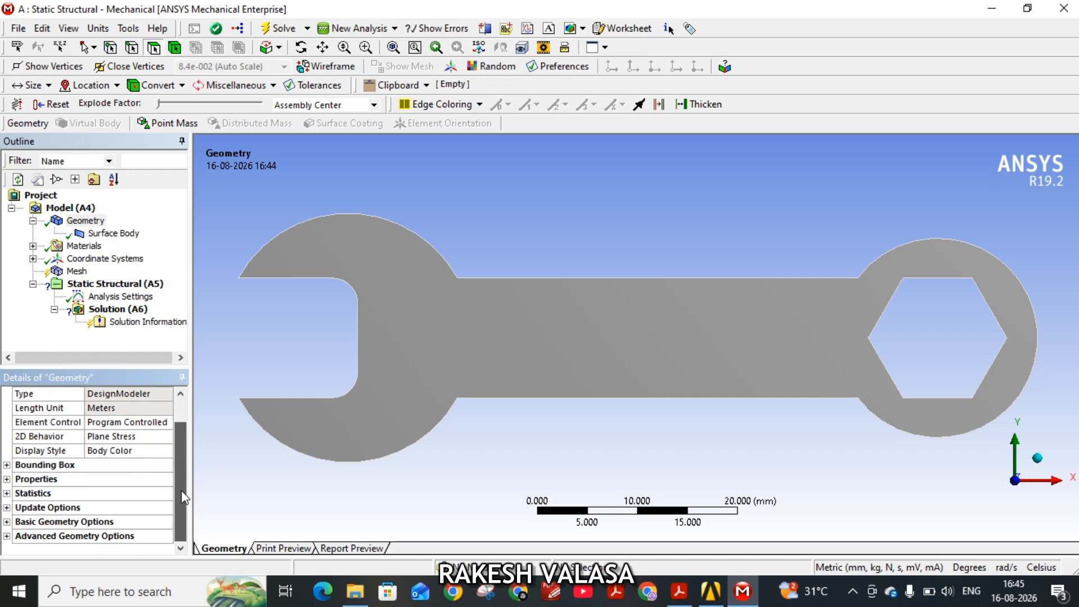
pyautogui.scroll(1, 186, 457)
pyautogui.scroll(1, 187, 457)
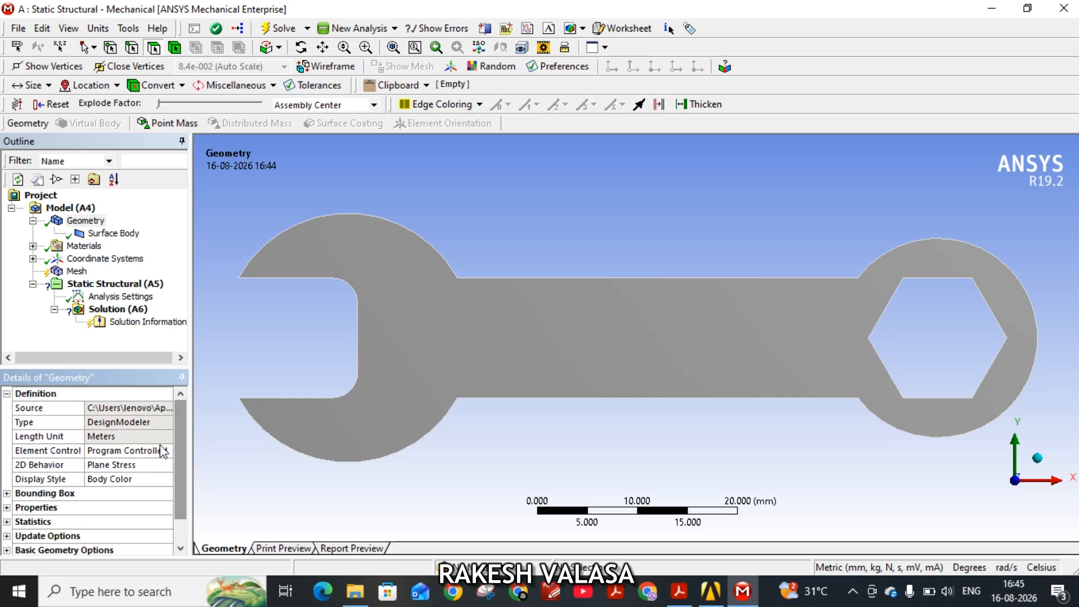
pyautogui.click(128, 427)
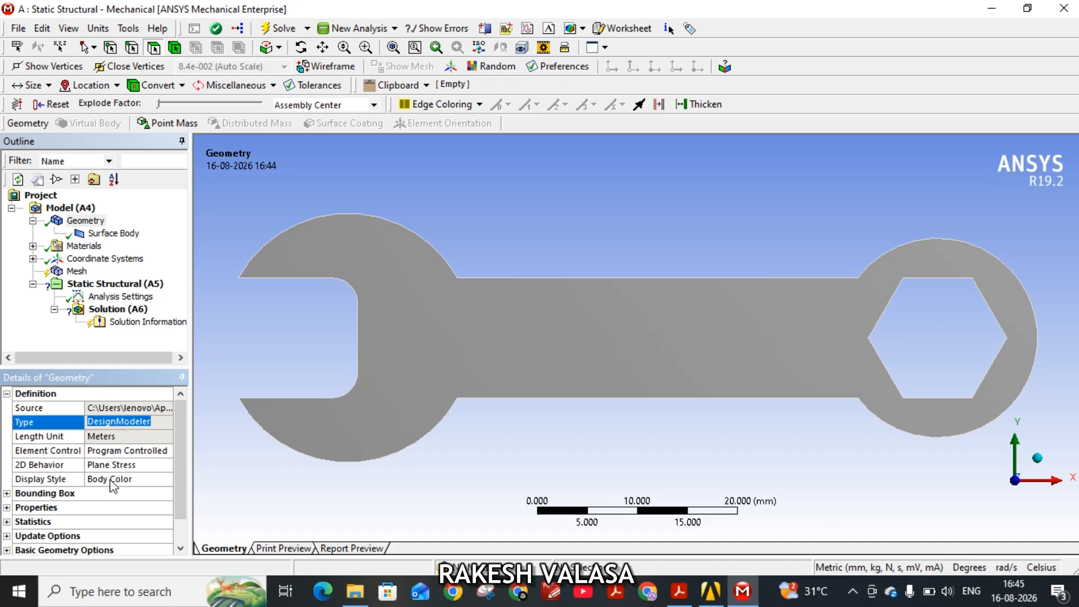
# Set the surface body's thickness to 5 mm.
pyautogui.click(112, 234)
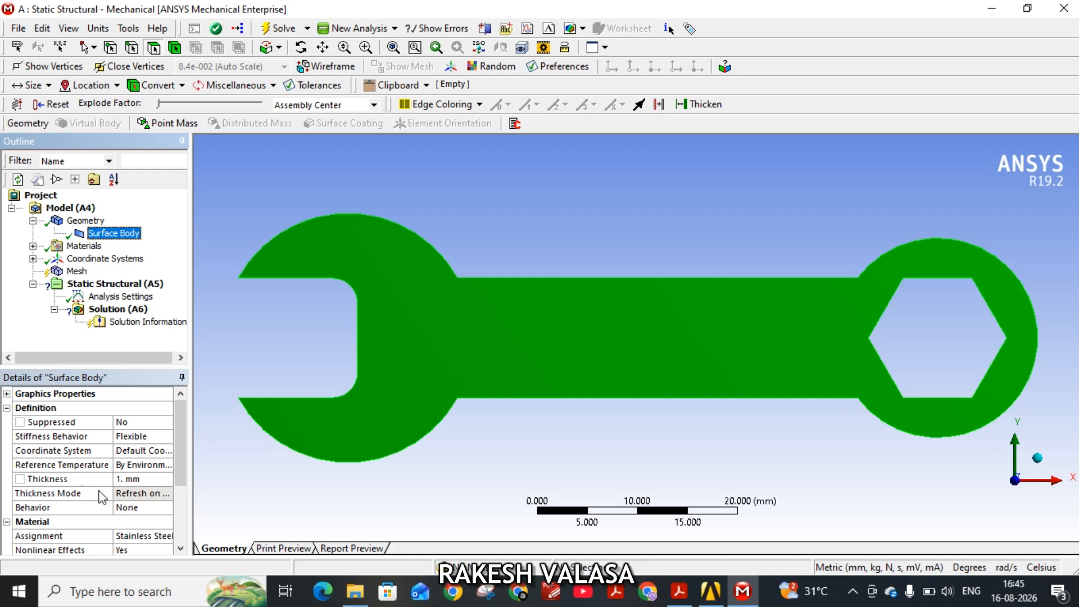
pyautogui.click(152, 479)
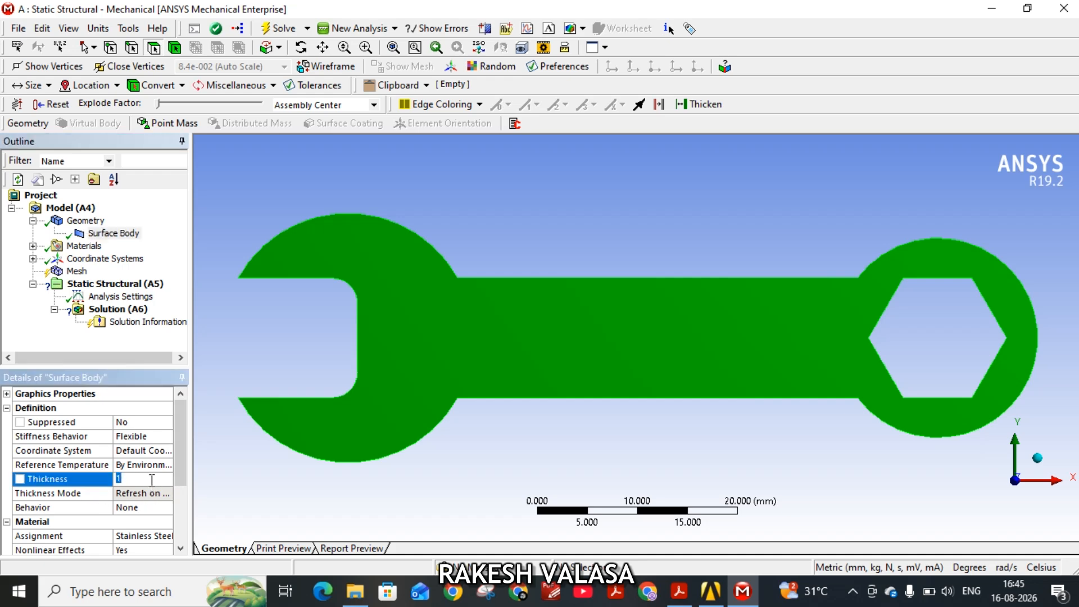
pyautogui.write('5')
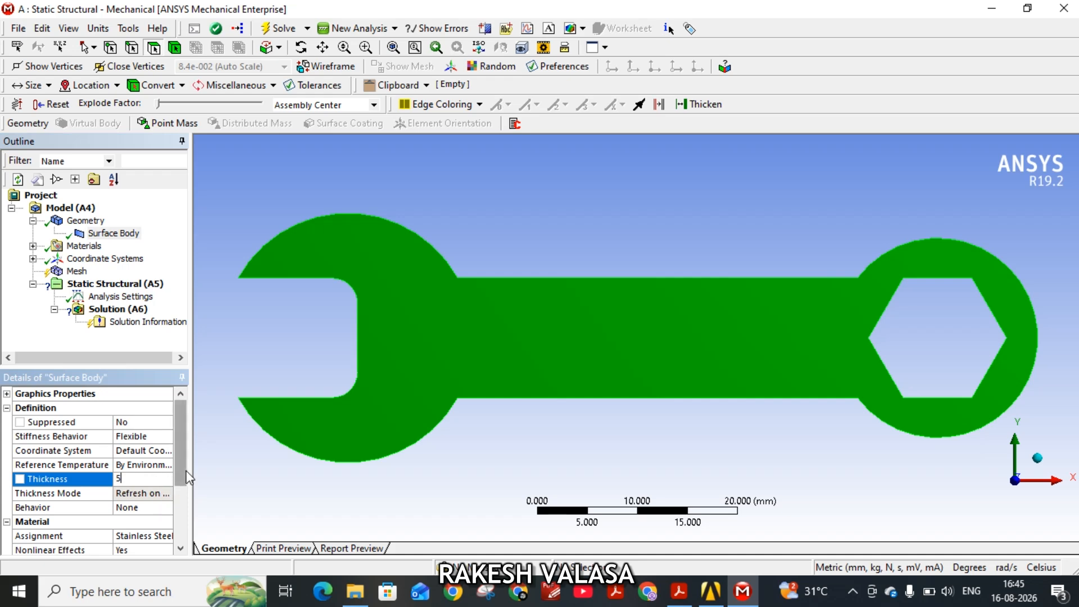
pyautogui.press('Return')
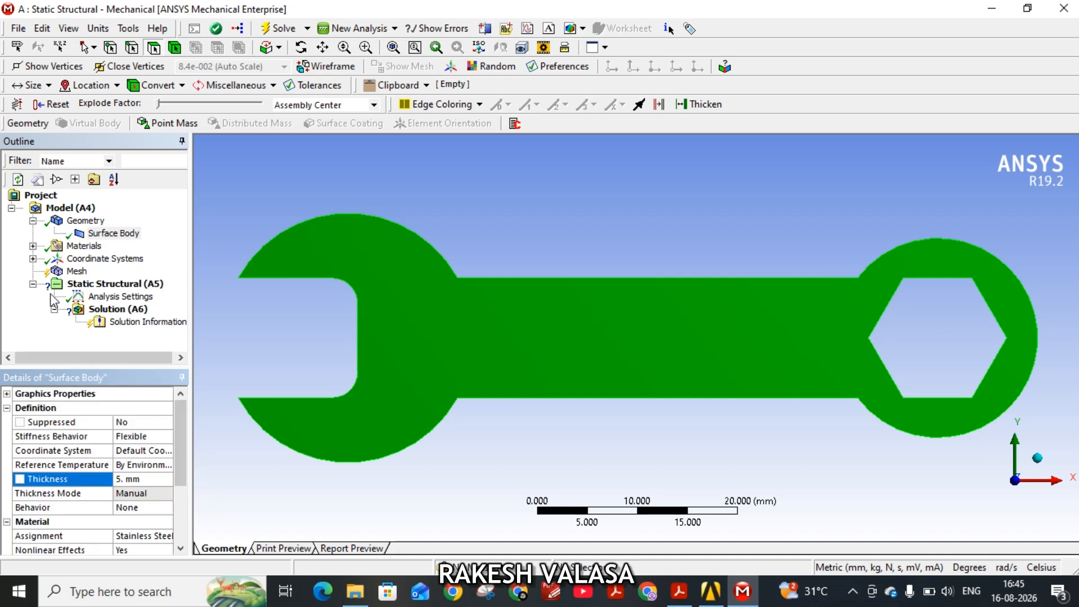
# Insert a method control under the mesh and scope it to the wrench body.
pyautogui.click(75, 272)
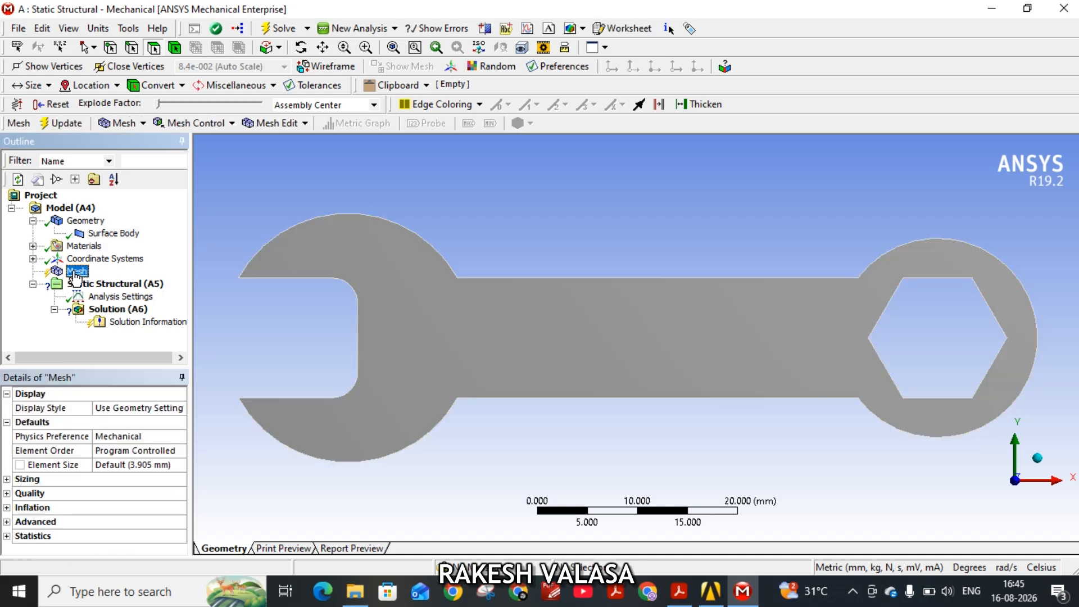
pyautogui.rightClick(76, 274)
pyautogui.moveTo(241, 281)
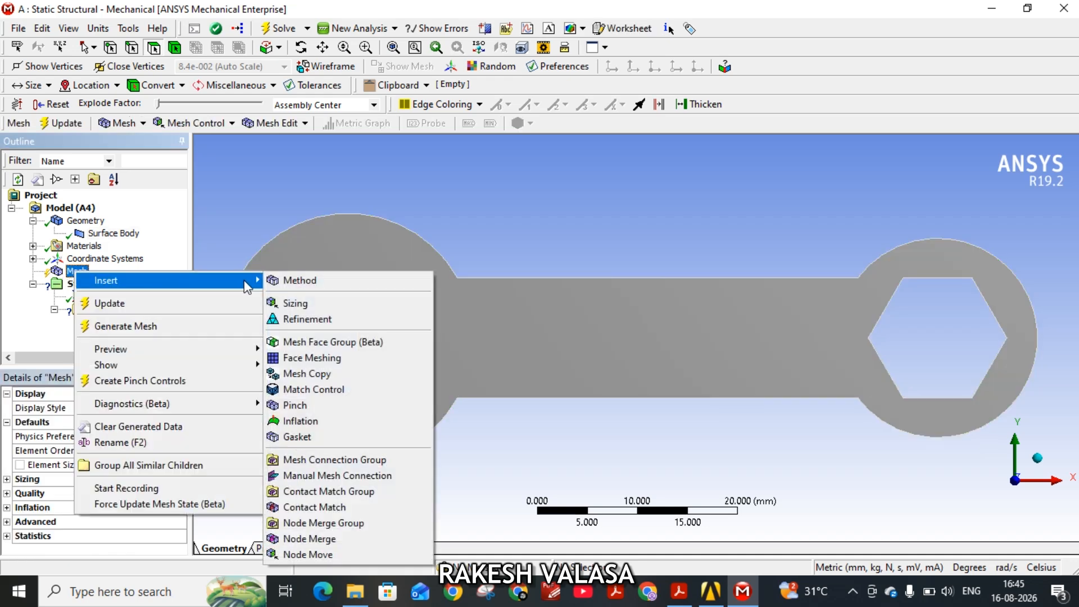
pyautogui.click(327, 280)
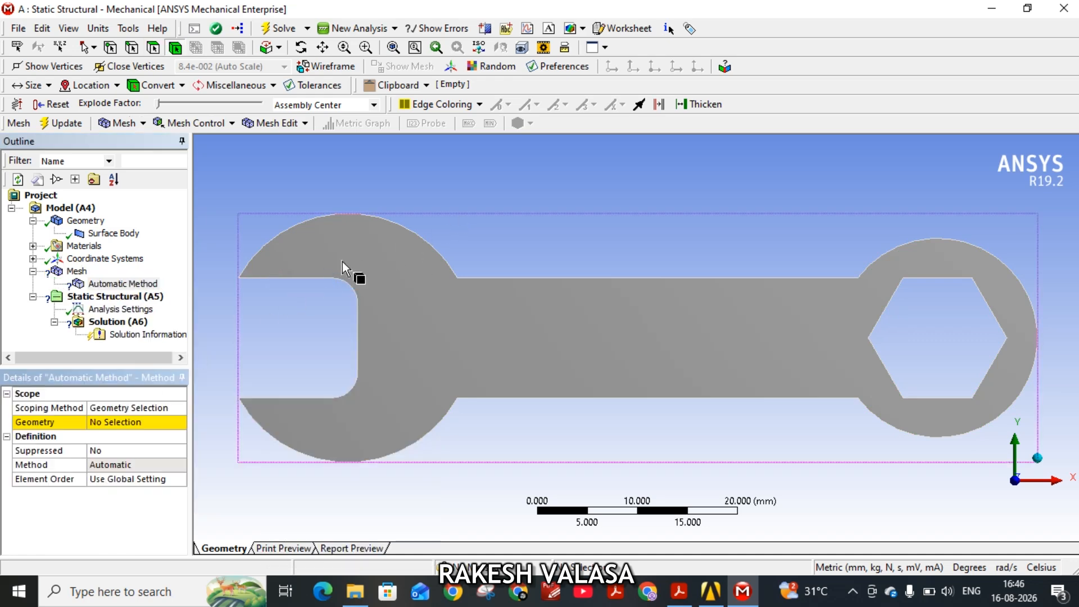
pyautogui.click(342, 261)
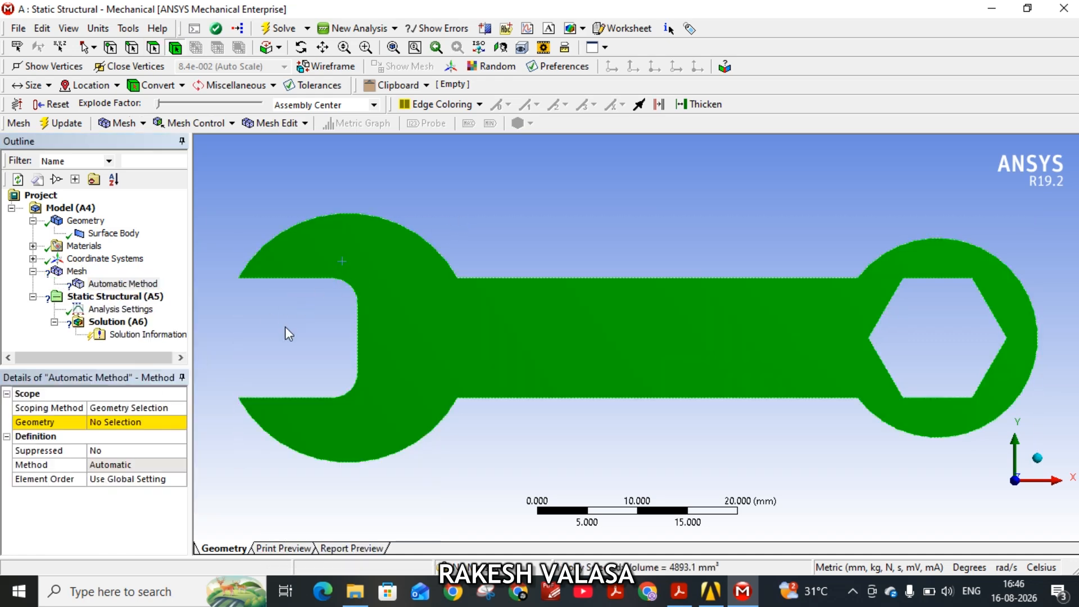
pyautogui.click(122, 465)
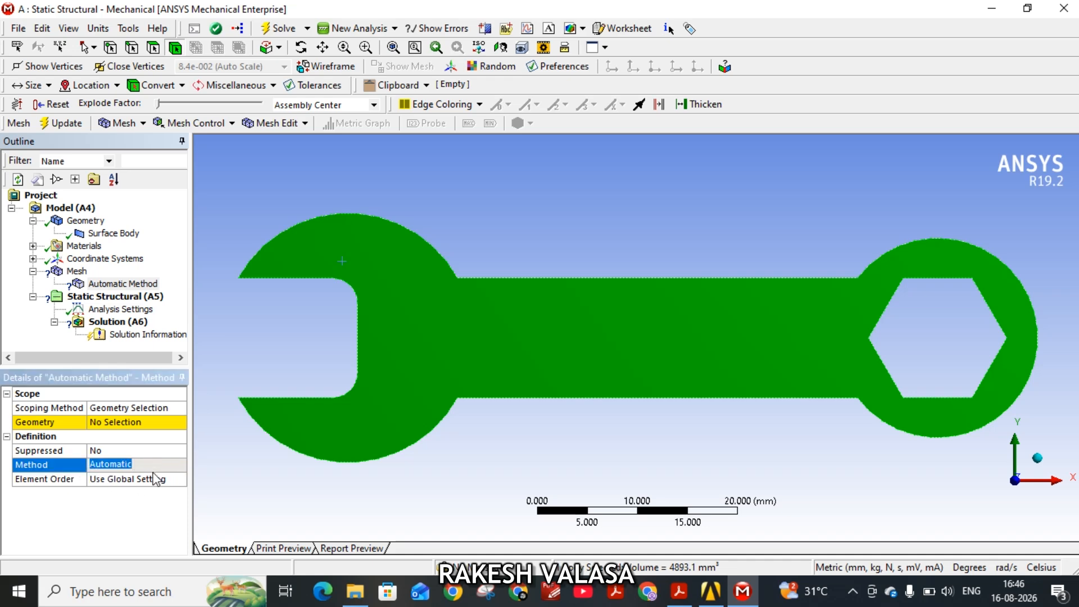
pyautogui.click(105, 423)
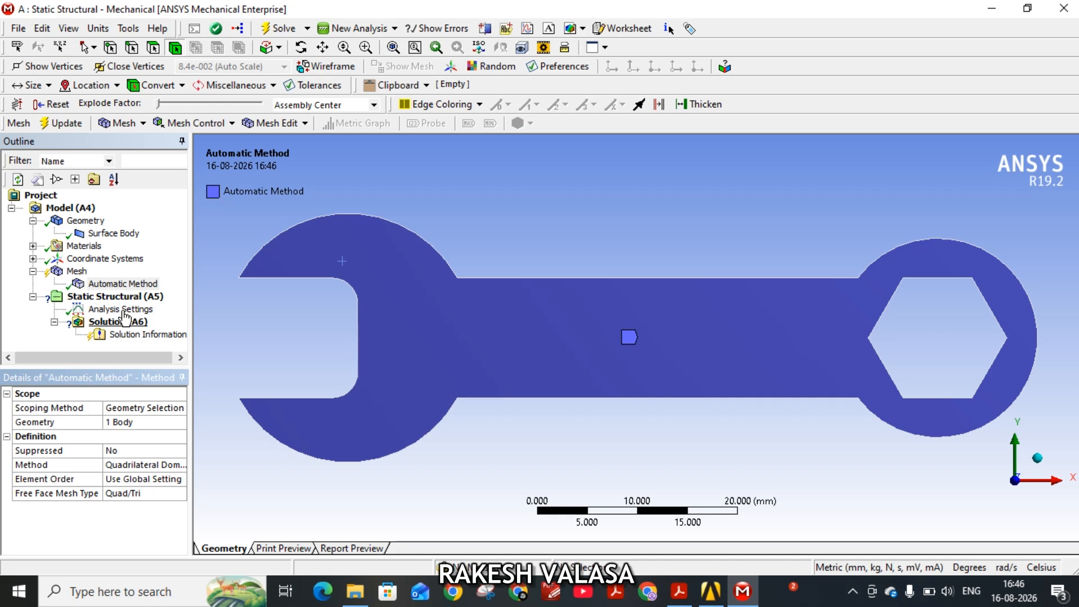
# Insert a sizing control under the mesh with a 1.5 mm element size and scope it to the wrench body.
pyautogui.click(77, 272)
pyautogui.rightClick(82, 272)
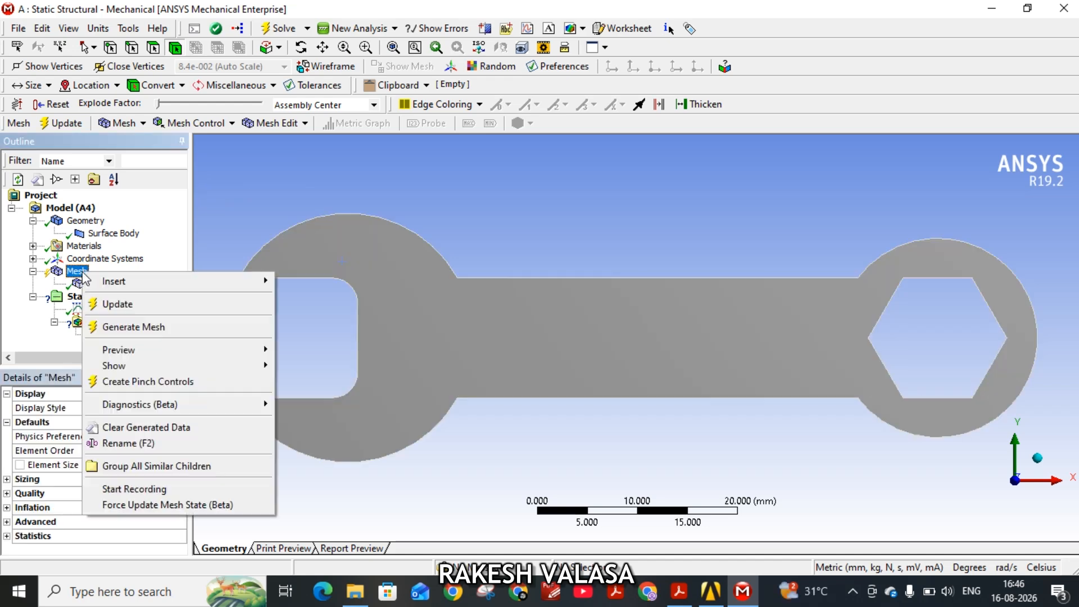
pyautogui.moveTo(145, 284)
pyautogui.click(314, 304)
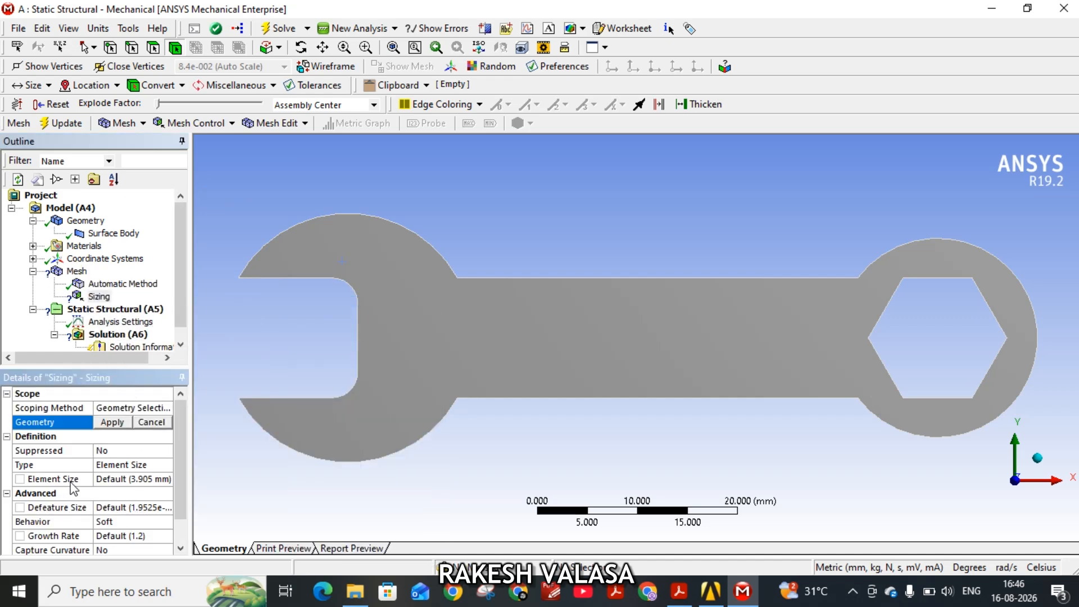
pyautogui.click(127, 479)
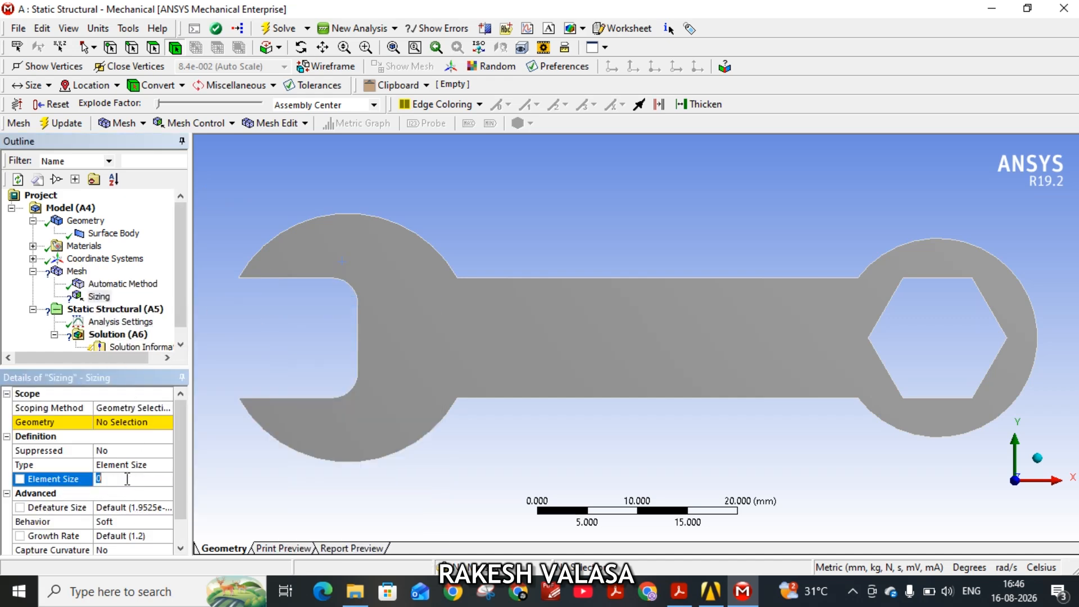
pyautogui.write('1.5')
pyautogui.click(376, 433)
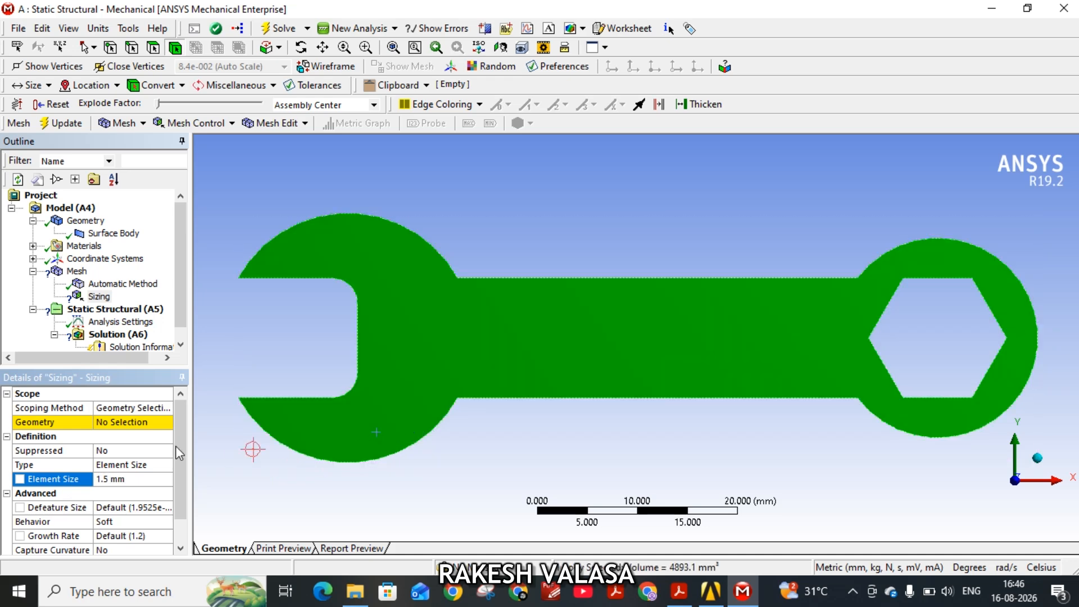
pyautogui.click(112, 422)
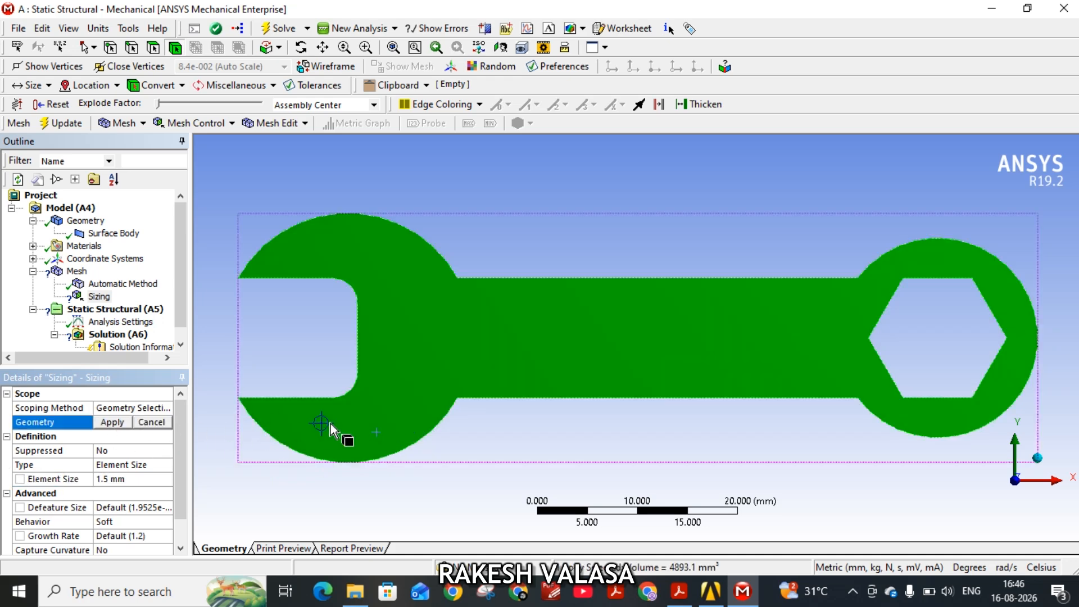
pyautogui.click(113, 422)
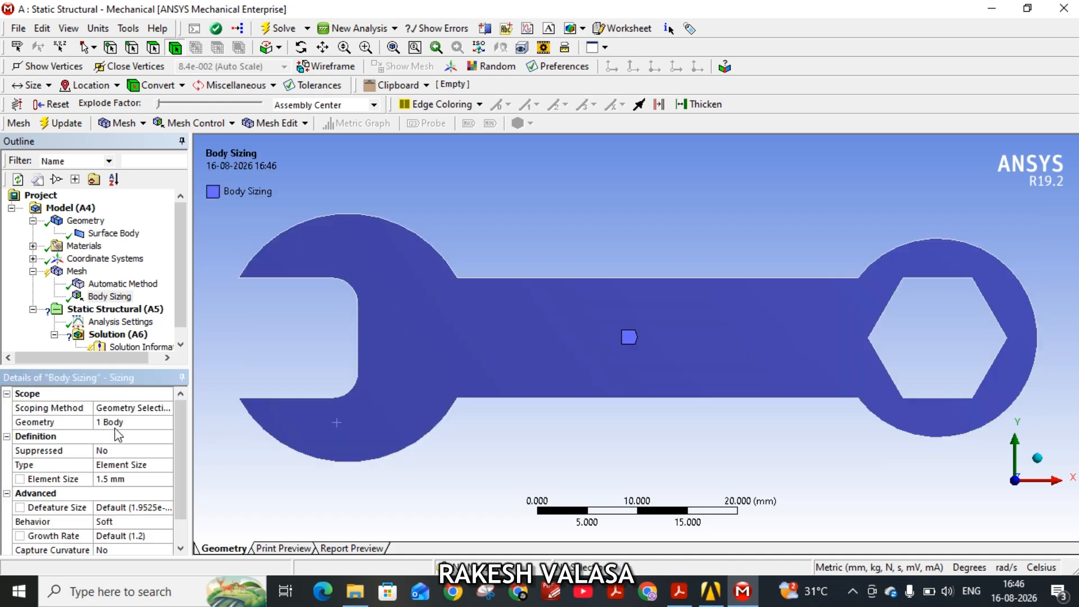
# Generate the wrench mesh and inspect it at an angle.
pyautogui.click(77, 271)
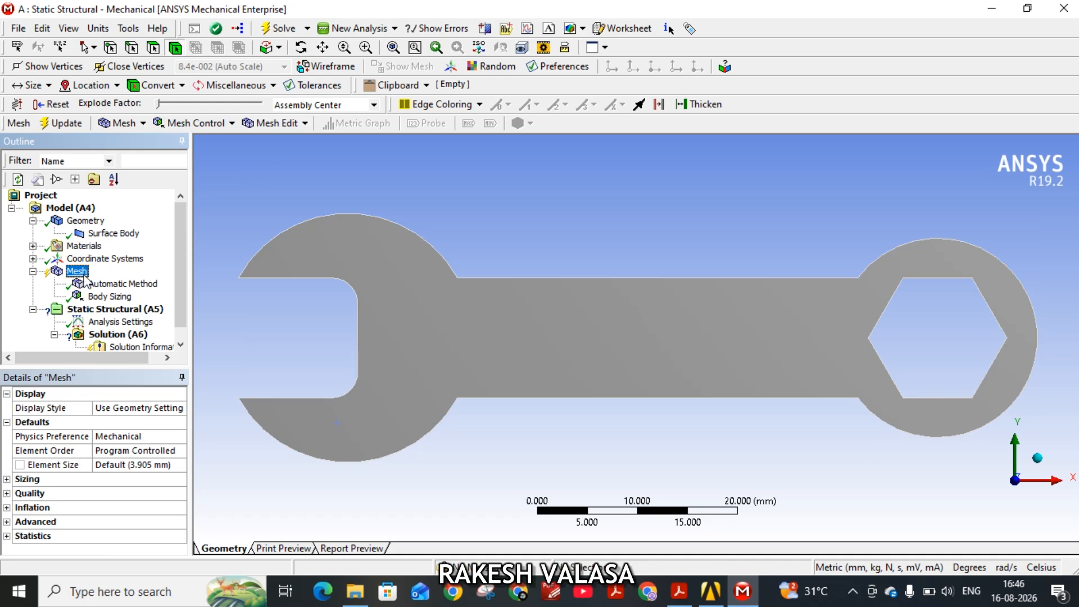
pyautogui.rightClick(84, 278)
pyautogui.click(168, 330)
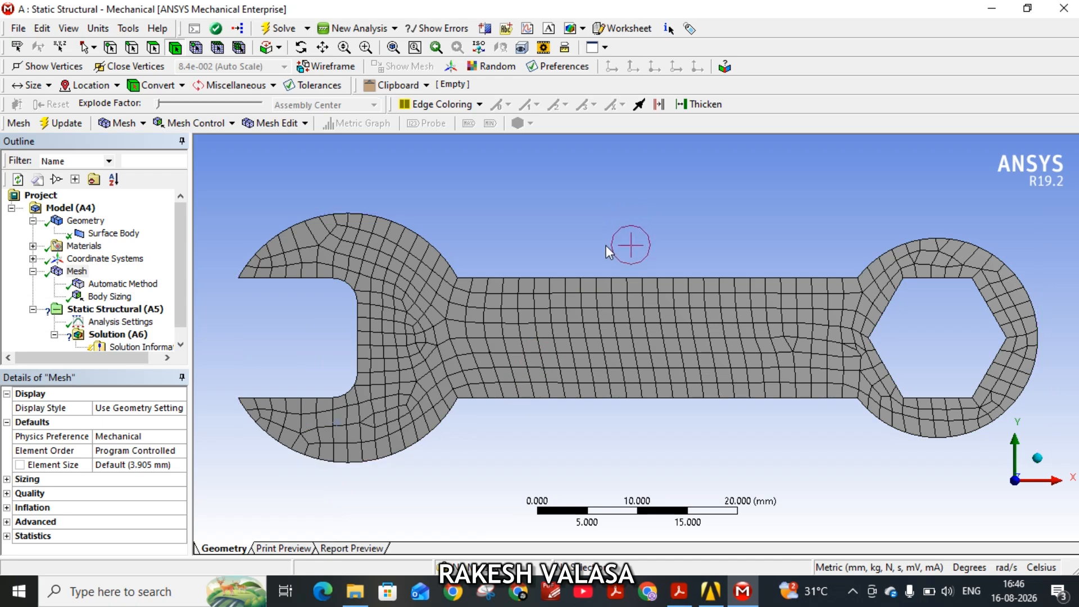
pyautogui.moveTo(607, 320); pyautogui.dragTo(564, 273, button='middle')
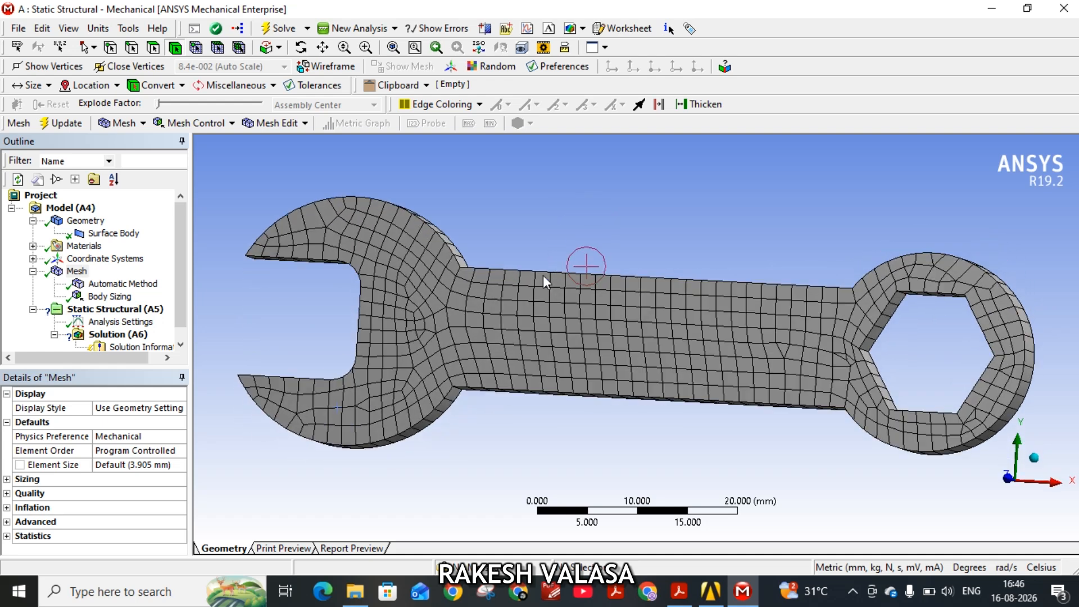
# Switch to the exercise sheet ex-4.pdf to check the wrench's boundary conditions and load, and return to Mechanical.
pyautogui.click(100, 311)
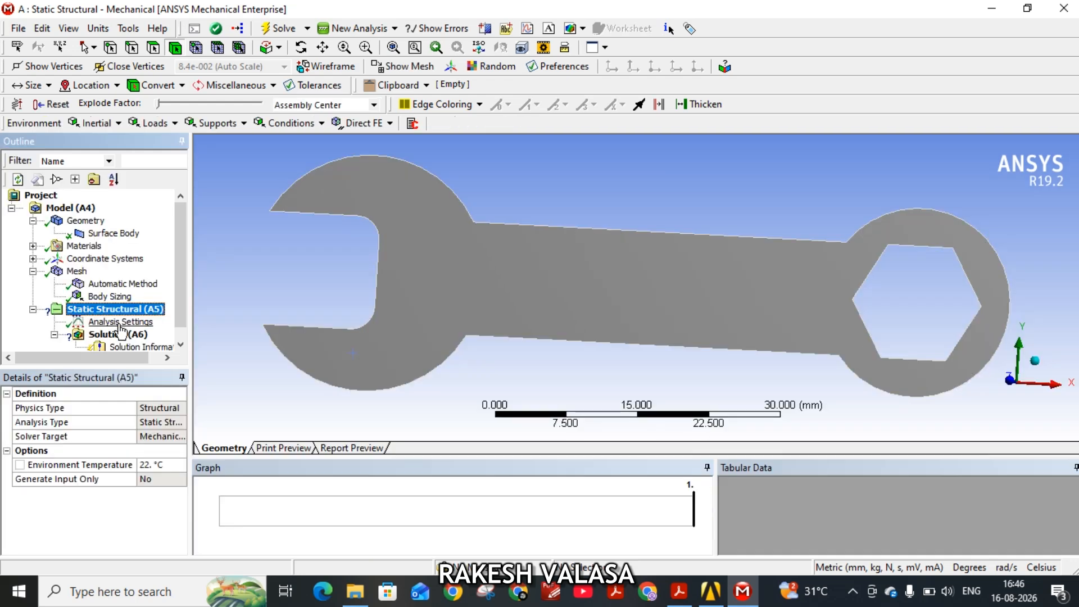
pyautogui.rightClick(114, 317)
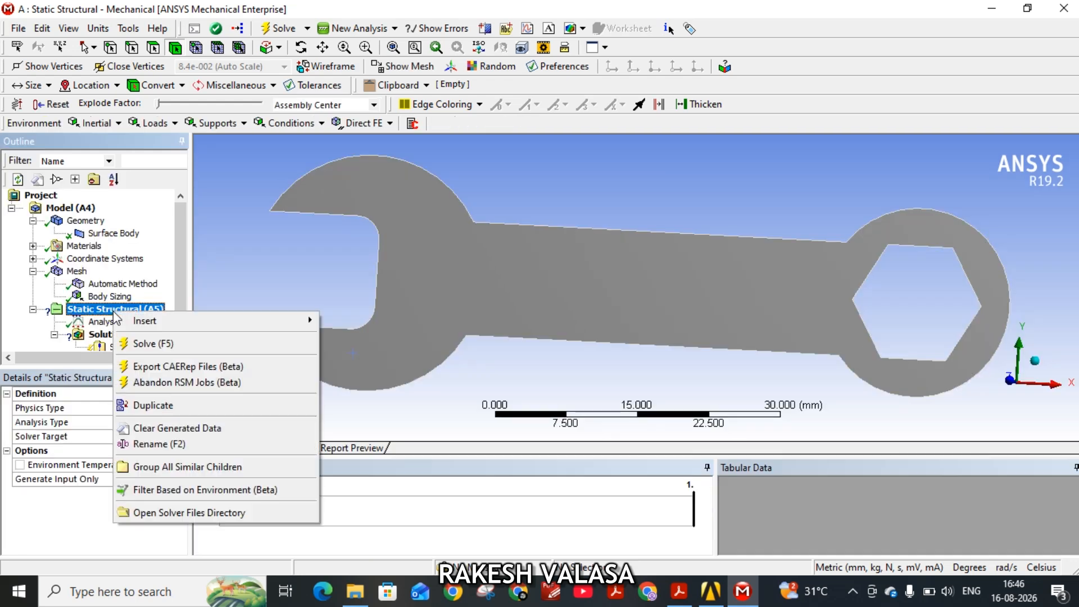
pyautogui.moveTo(181, 321)
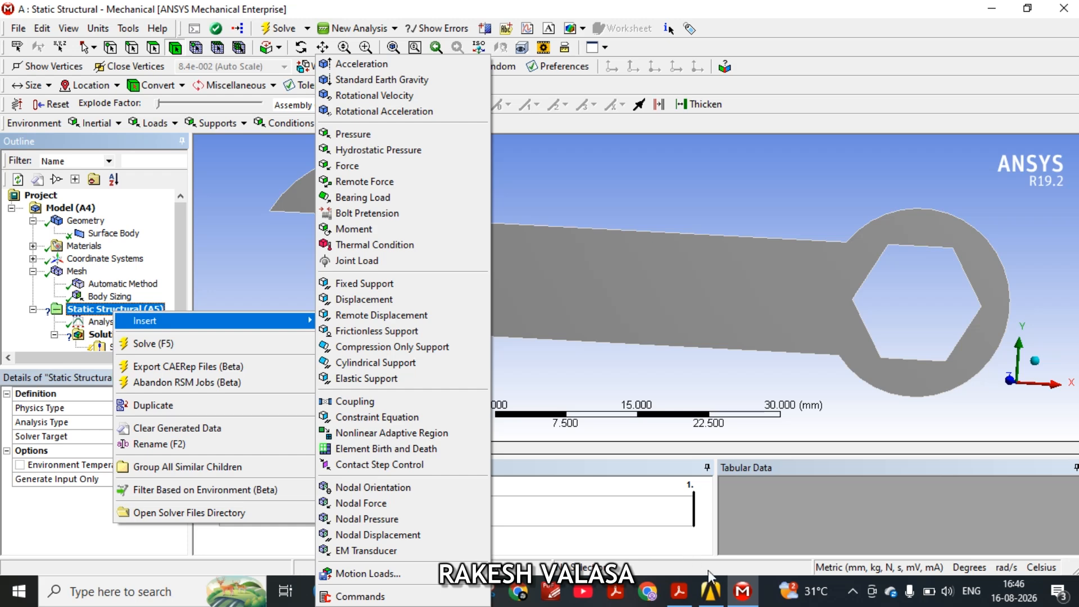
pyautogui.click(679, 589)
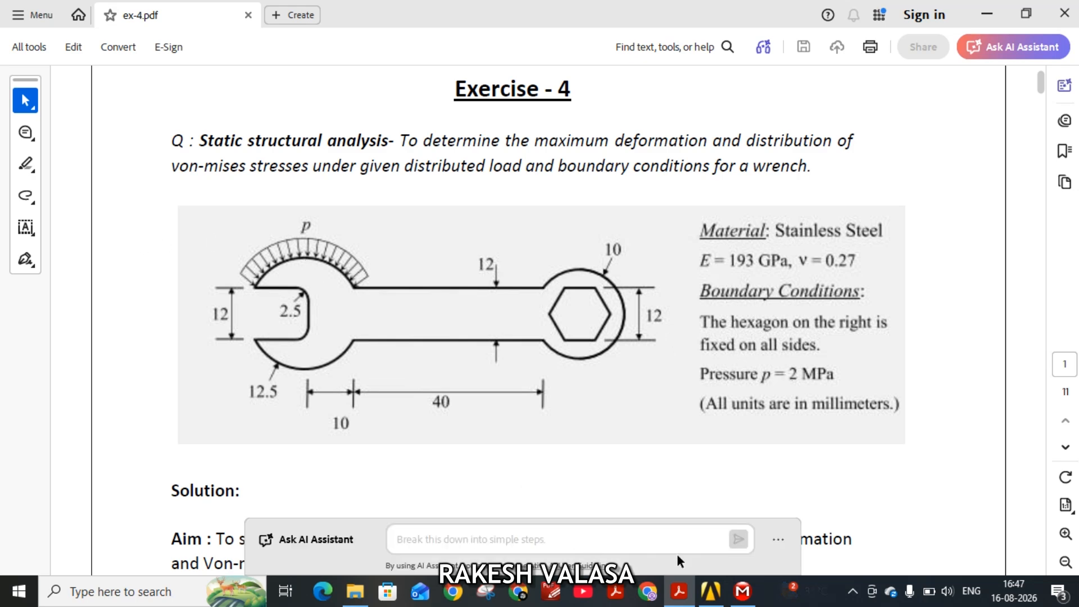
pyautogui.click(742, 591)
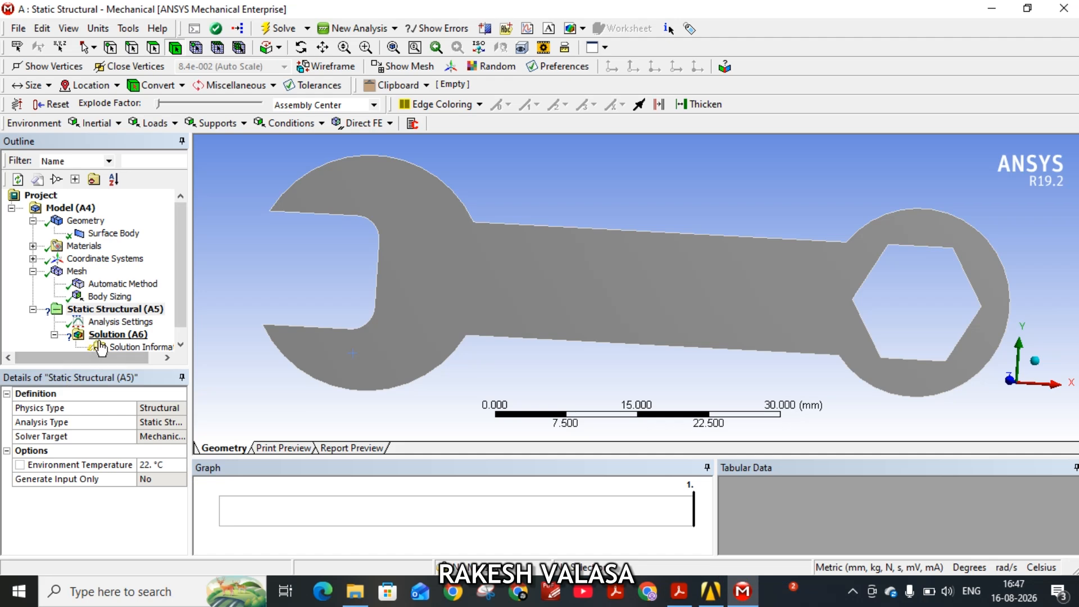
# Insert a Fixed Support and a Pressure load under Static Structural.
pyautogui.rightClick(114, 311)
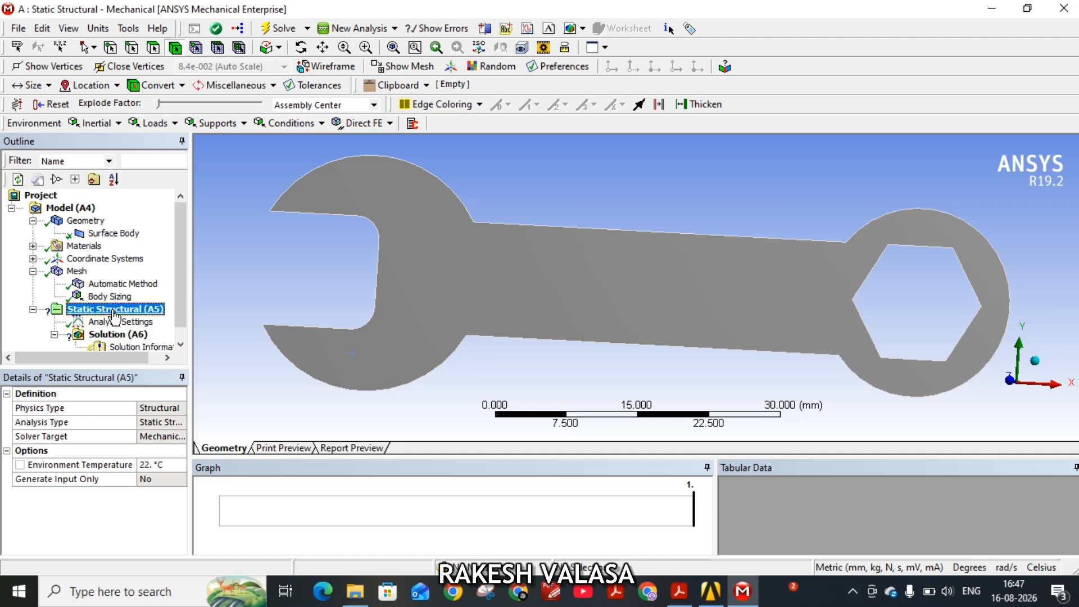
pyautogui.moveTo(252, 319)
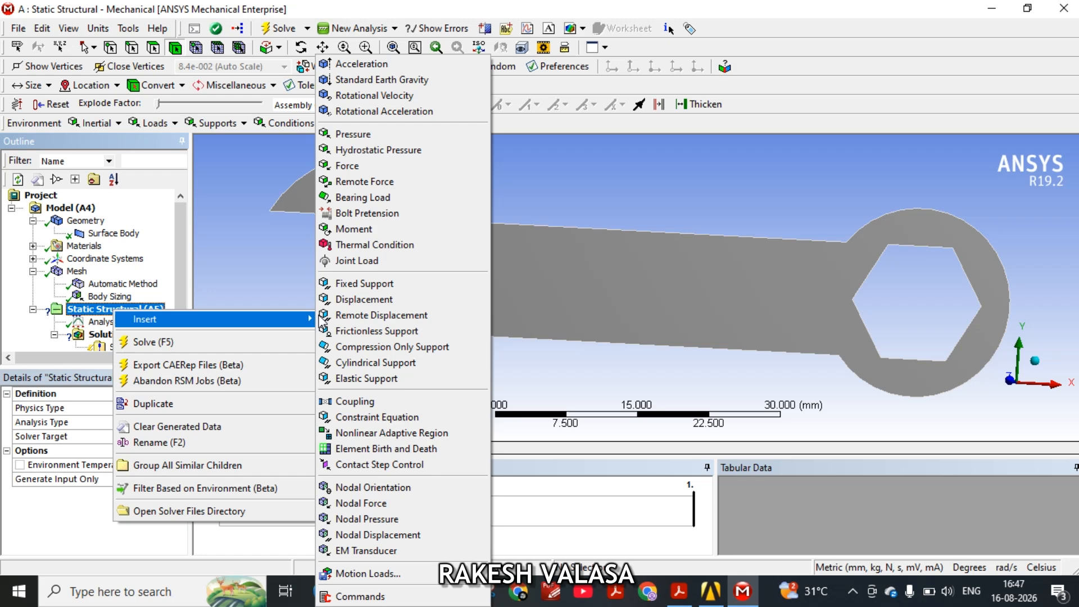
pyautogui.click(357, 284)
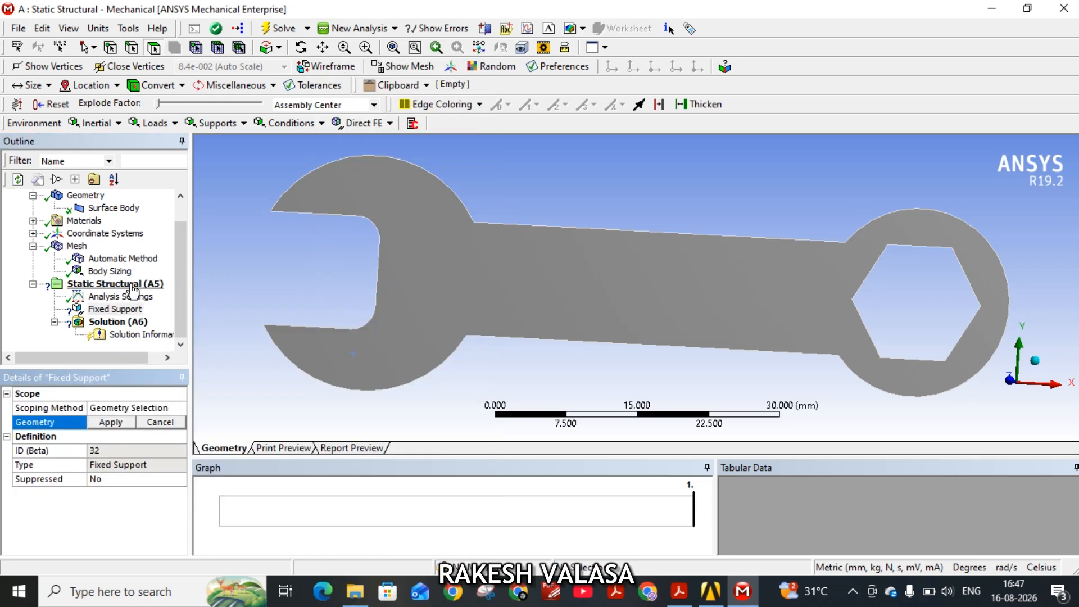
pyautogui.rightClick(132, 285)
pyautogui.moveTo(281, 290)
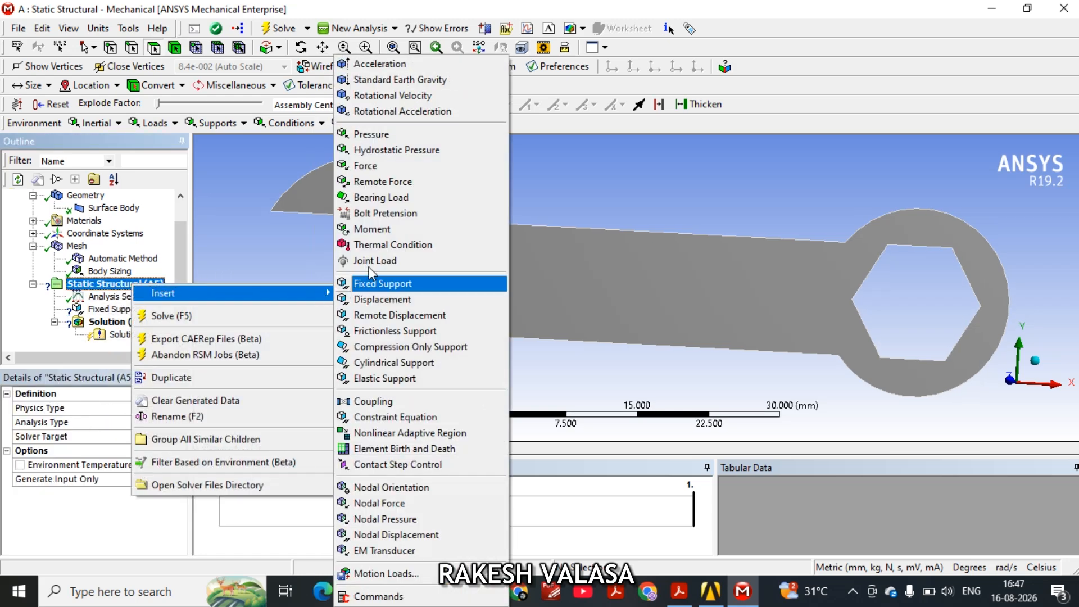
pyautogui.click(402, 141)
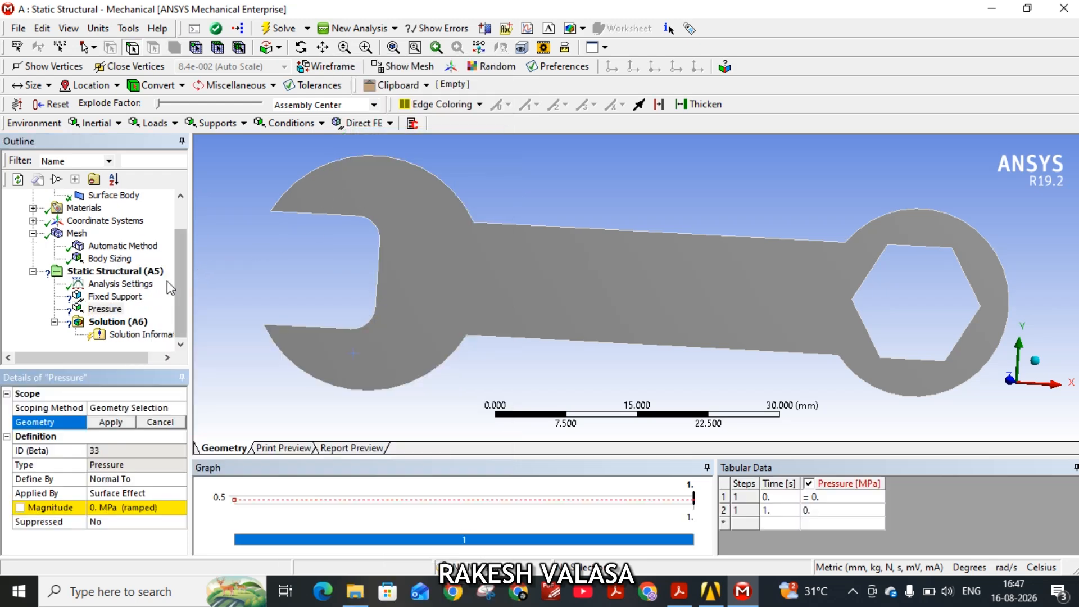
# Scope the Fixed Support to all six edges of the hexagonal hole.
pyautogui.click(115, 296)
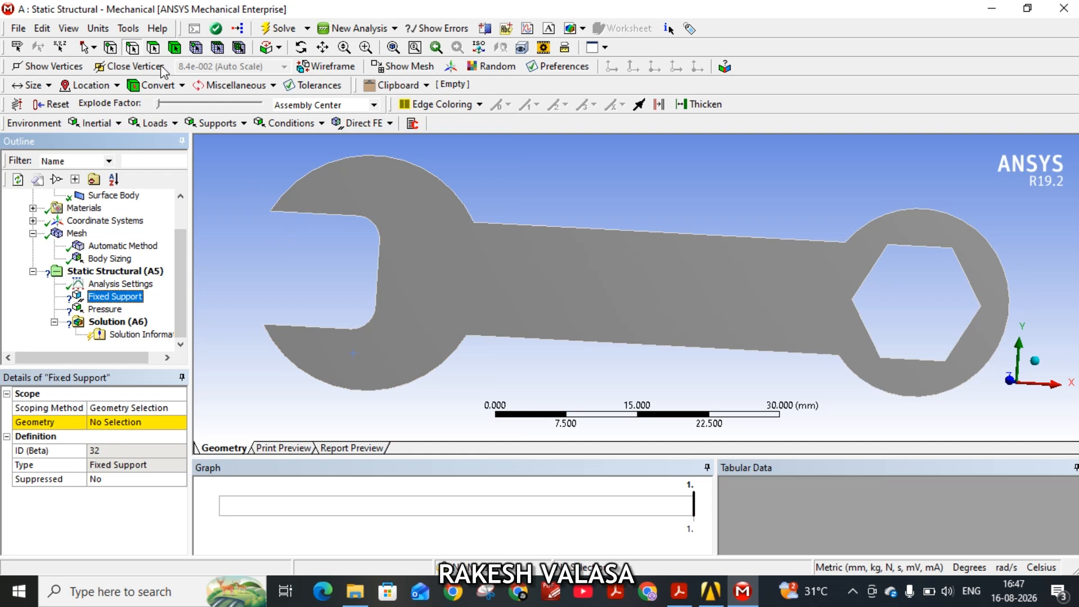
pyautogui.click(133, 49)
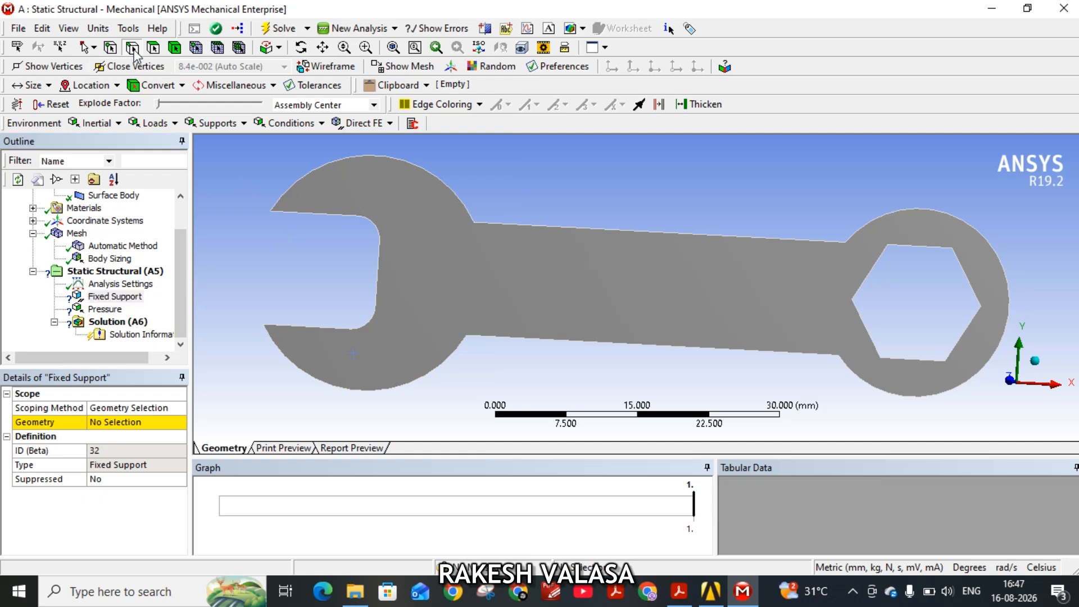
pyautogui.click(179, 423)
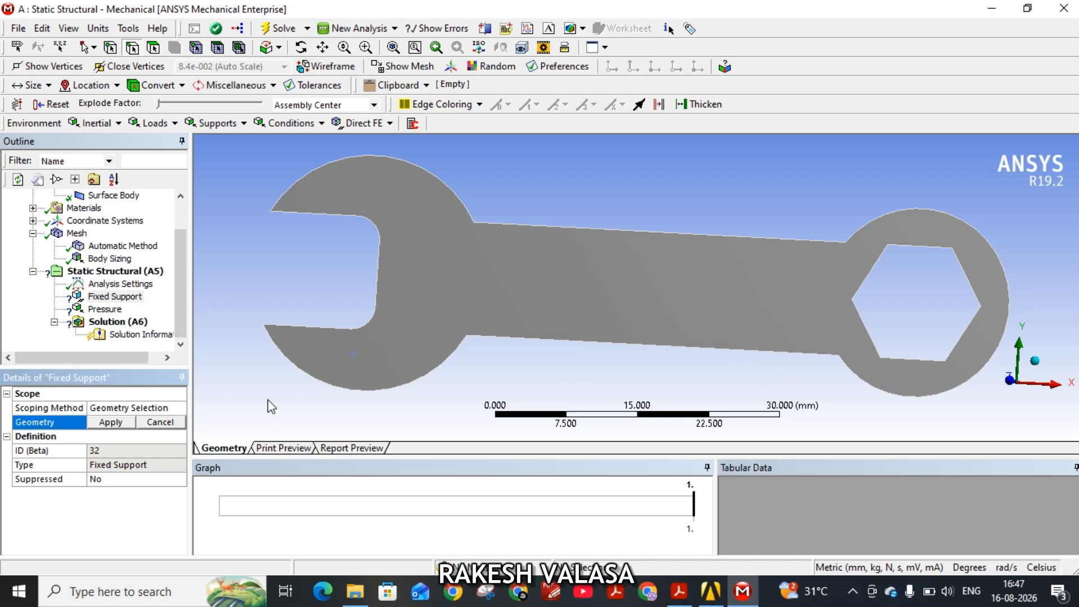
pyautogui.click(873, 273)
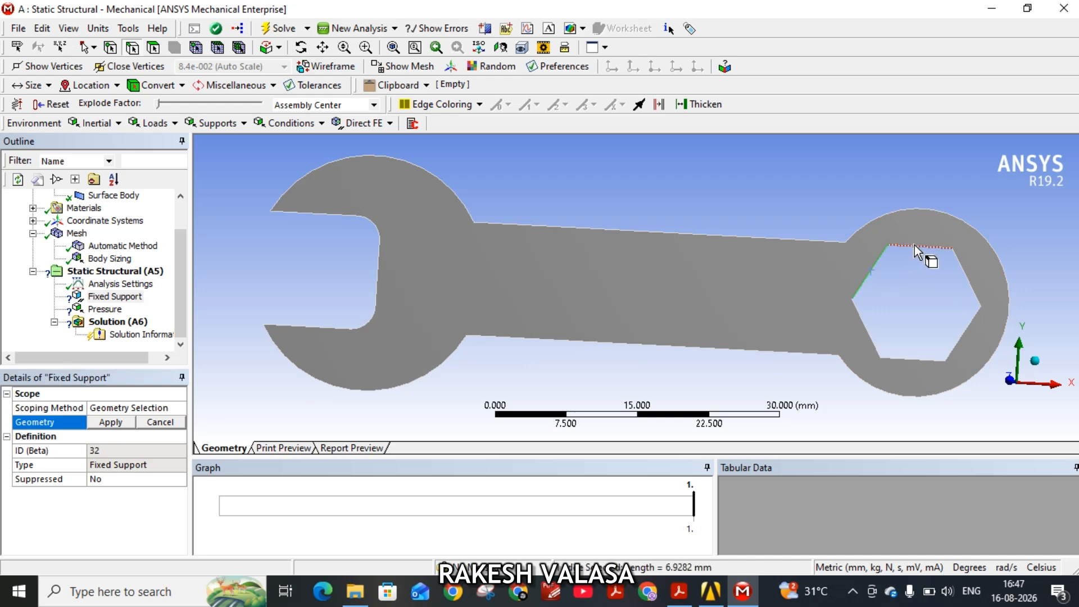
pyautogui.keyDown('ctrl'); pyautogui.click(914, 245); pyautogui.keyUp('ctrl')
pyautogui.keyDown('ctrl'); pyautogui.click(964, 279); pyautogui.keyUp('ctrl')
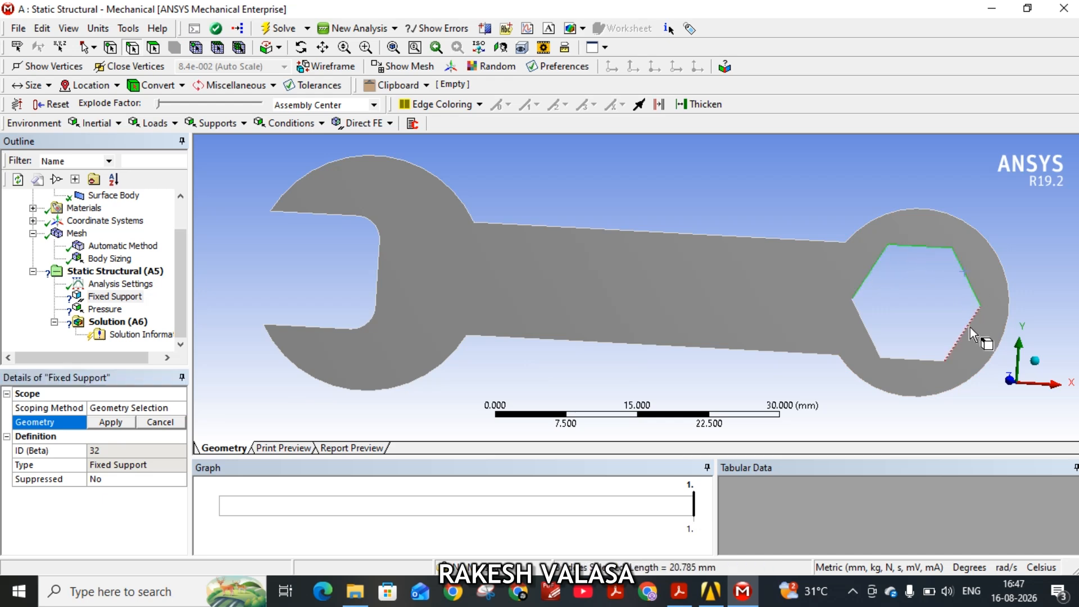
pyautogui.keyDown('ctrl'); pyautogui.click(970, 329); pyautogui.keyUp('ctrl')
pyautogui.keyDown('ctrl'); pyautogui.click(930, 359); pyautogui.keyUp('ctrl')
pyautogui.keyDown('ctrl'); pyautogui.click(868, 331); pyautogui.keyUp('ctrl')
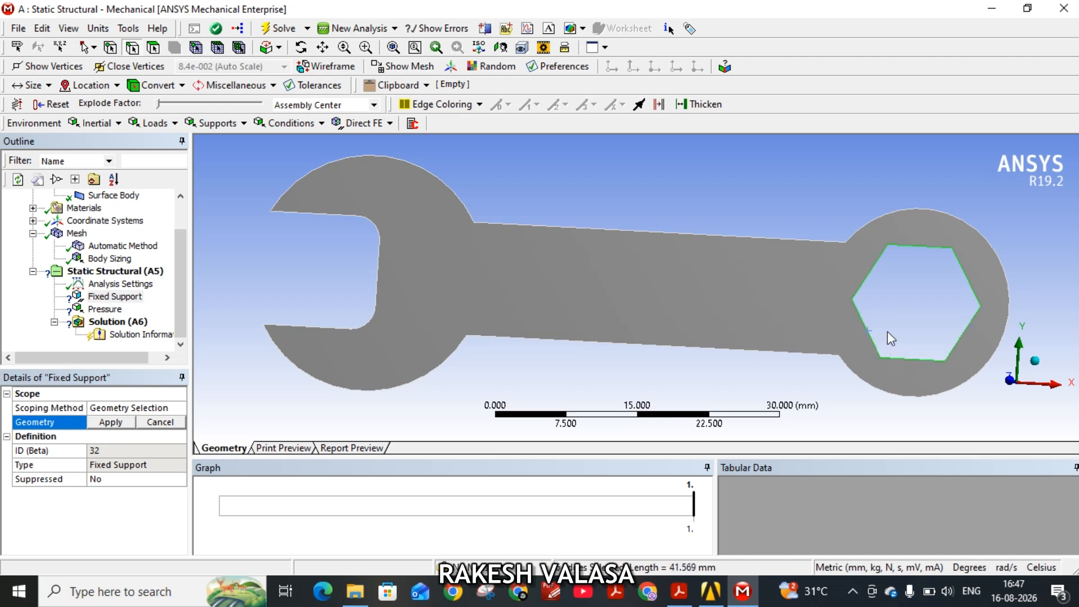
pyautogui.click(130, 423)
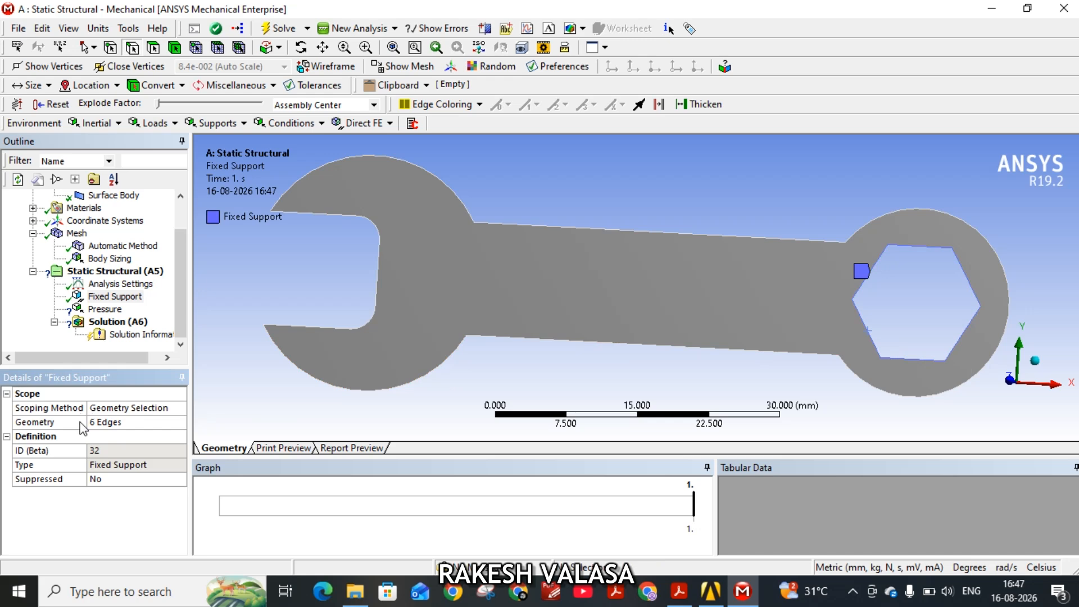
# Scope the Pressure load to the upper outer arc edge of the wrench's open jaw.
pyautogui.click(113, 310)
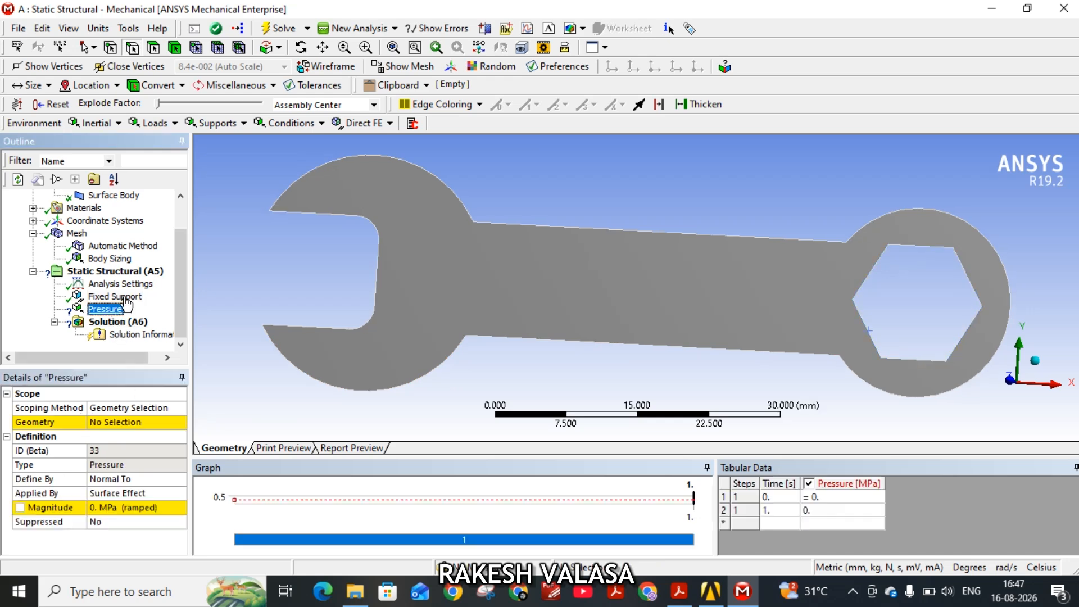
pyautogui.click(312, 181)
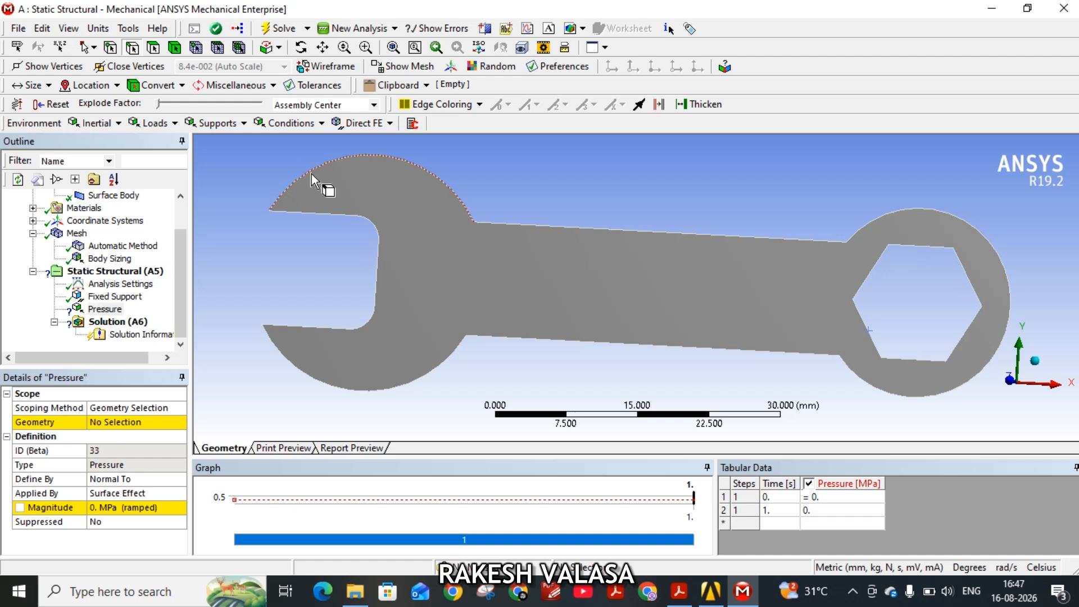
pyautogui.click(124, 421)
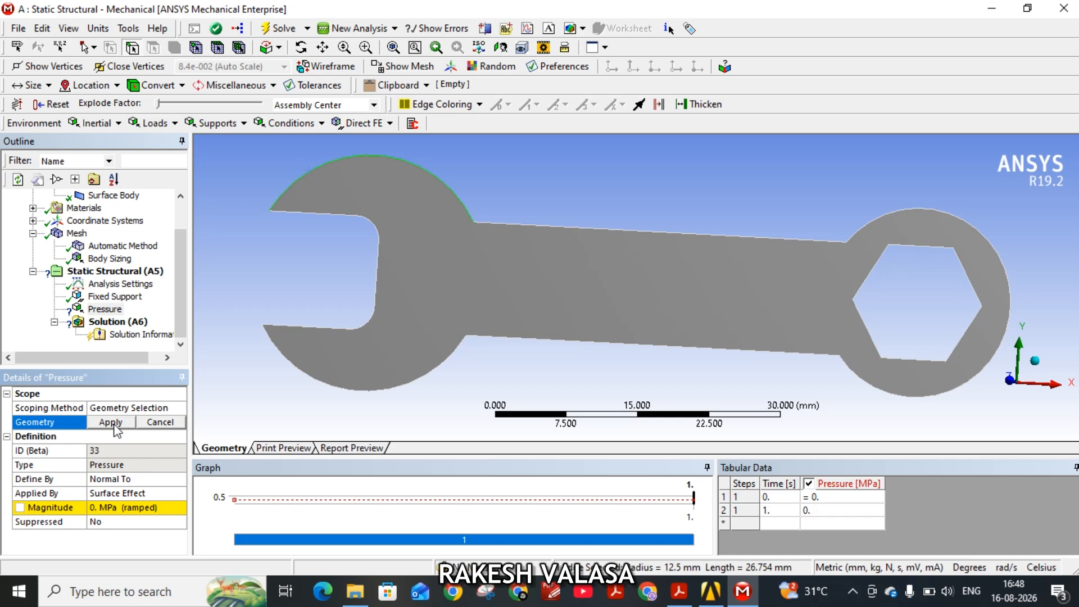
pyautogui.click(112, 423)
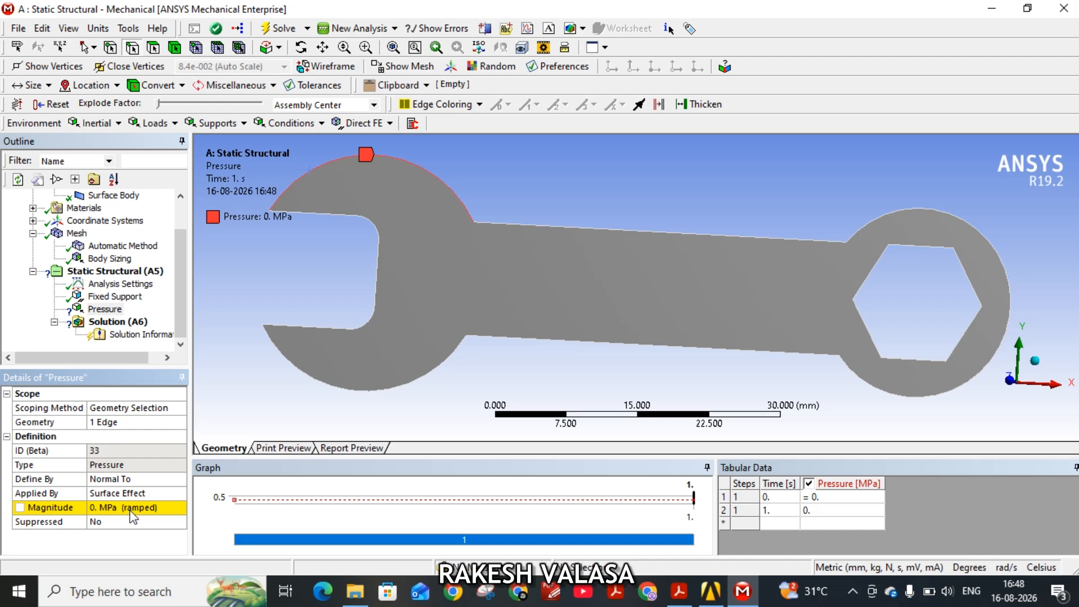
# Define the pressure by Vector with a 2 MPa magnitude, directed downward along the straight inner edge of the jaw opening.
pyautogui.click(138, 479)
pyautogui.click(182, 480)
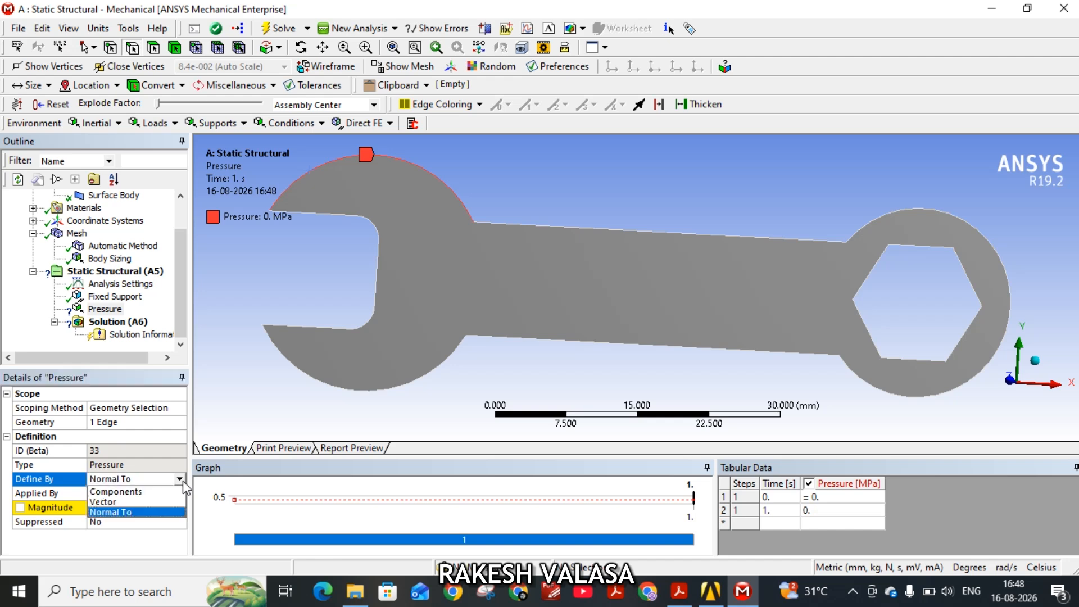
pyautogui.click(114, 502)
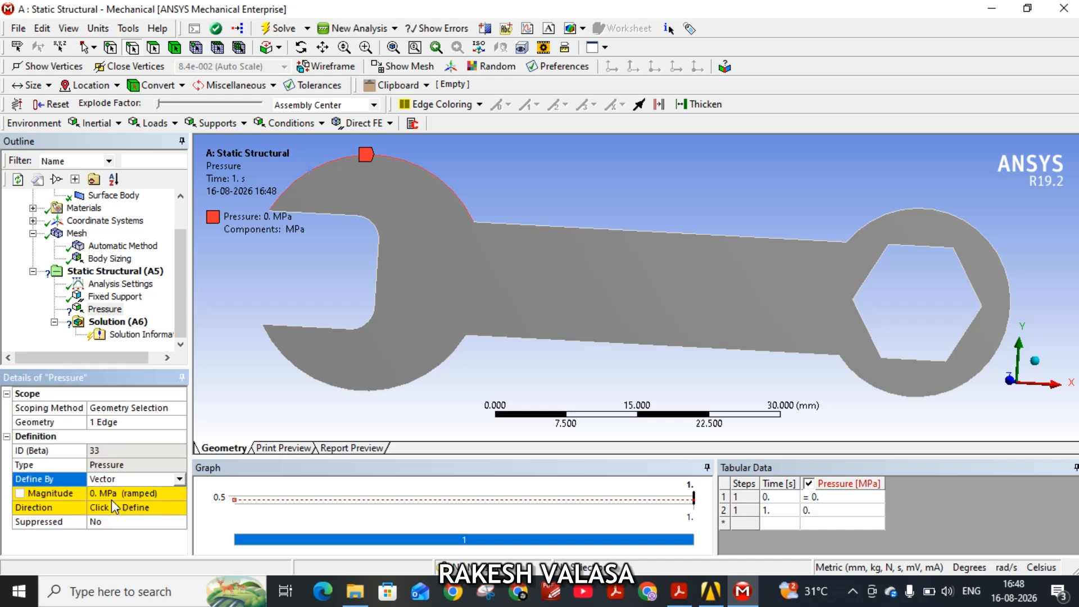
pyautogui.click(104, 493)
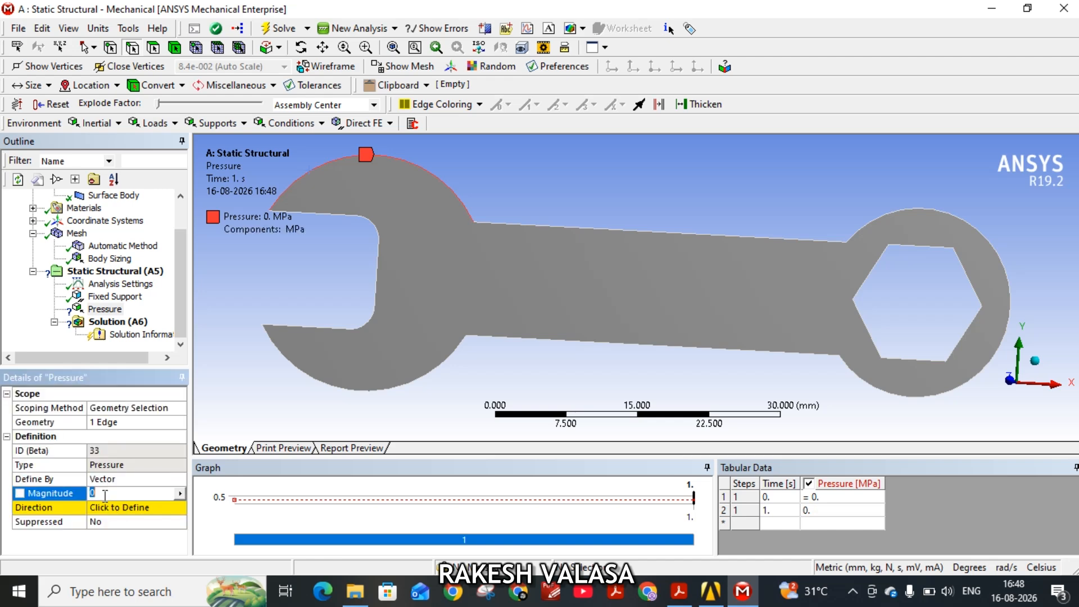
pyautogui.write('2')
pyautogui.click(119, 509)
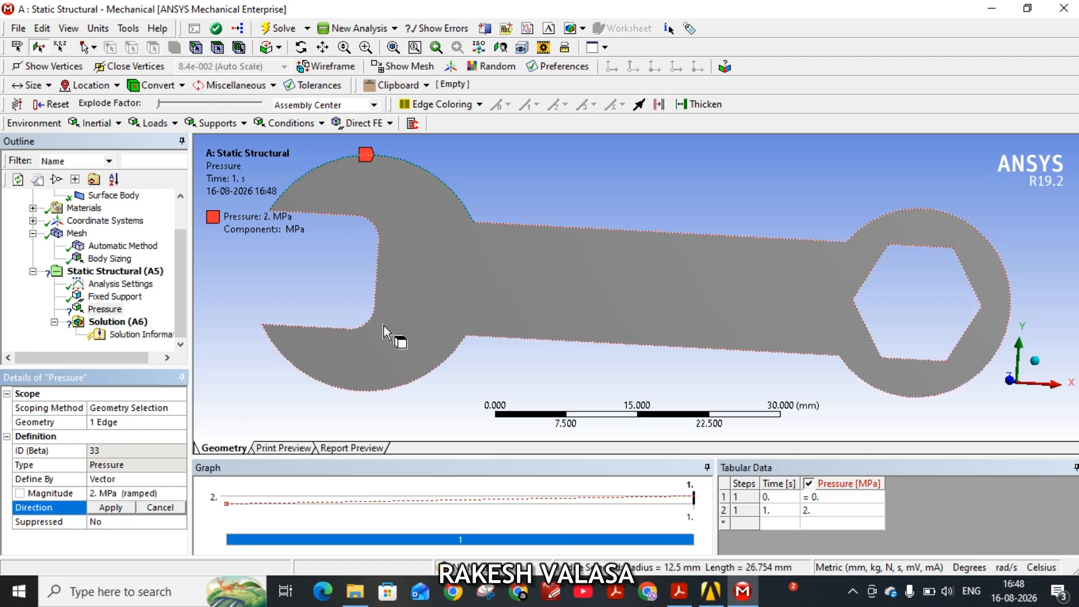
pyautogui.click(378, 288)
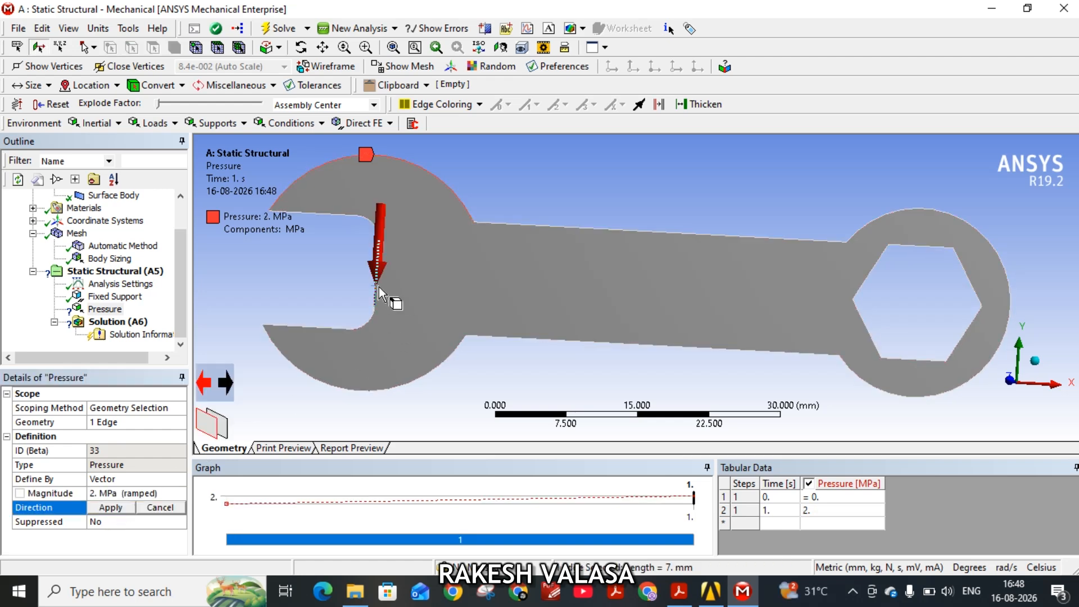
pyautogui.click(110, 507)
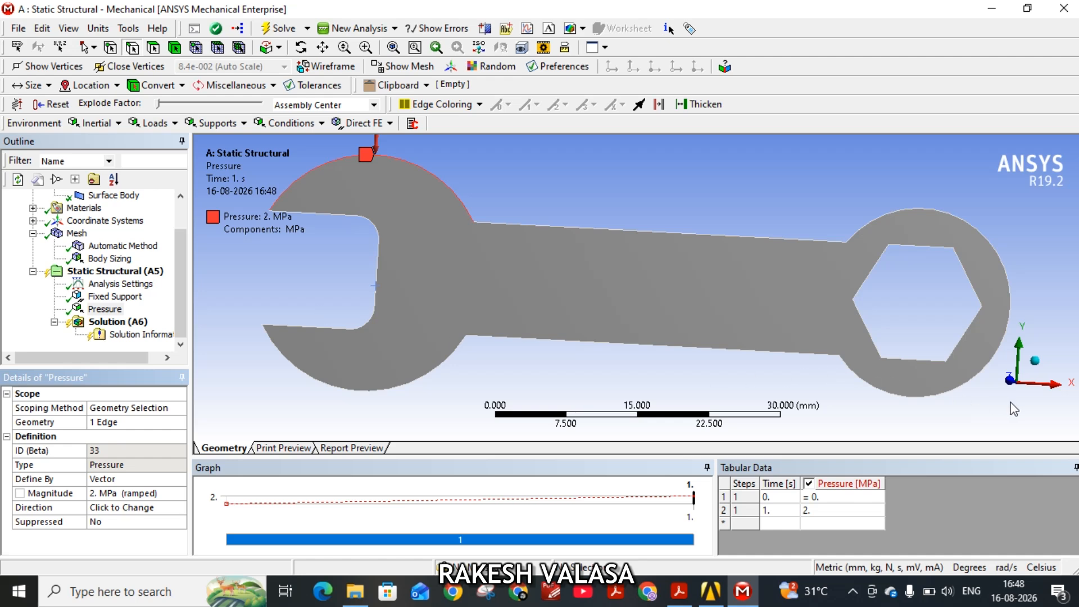
# Orient the wrench front-on along Z and check the required results in the ex-4.pdf exercise sheet in Acrobat.
pyautogui.click(1010, 385)
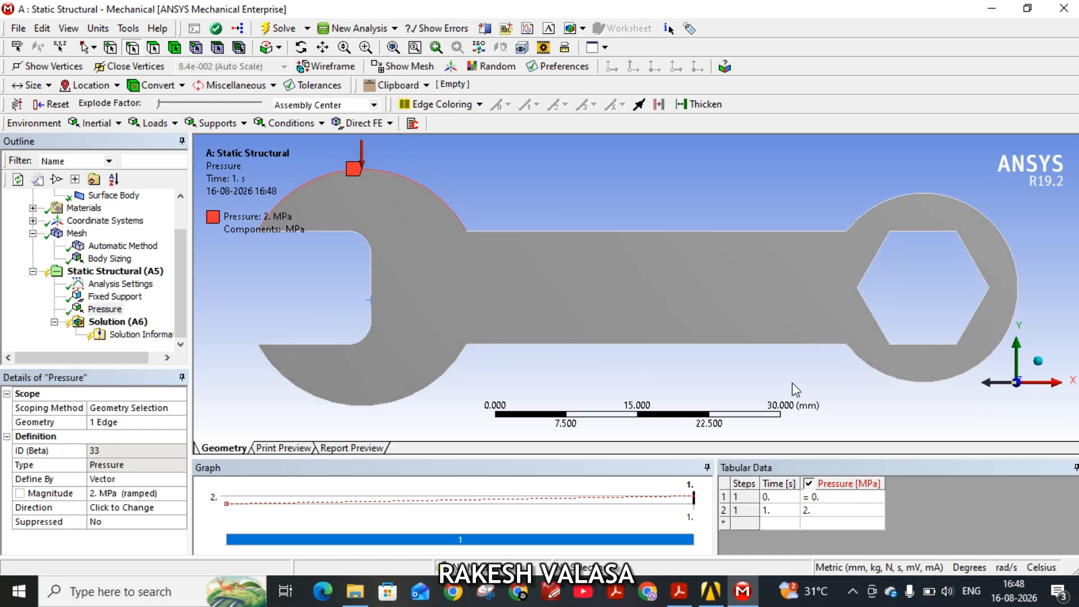
pyautogui.click(116, 323)
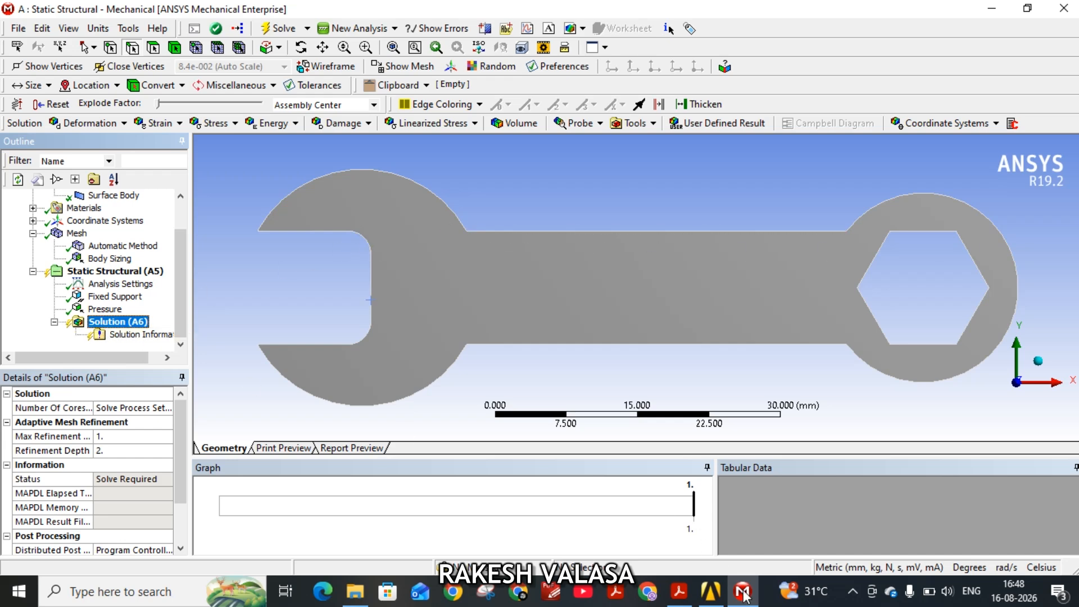
pyautogui.click(678, 591)
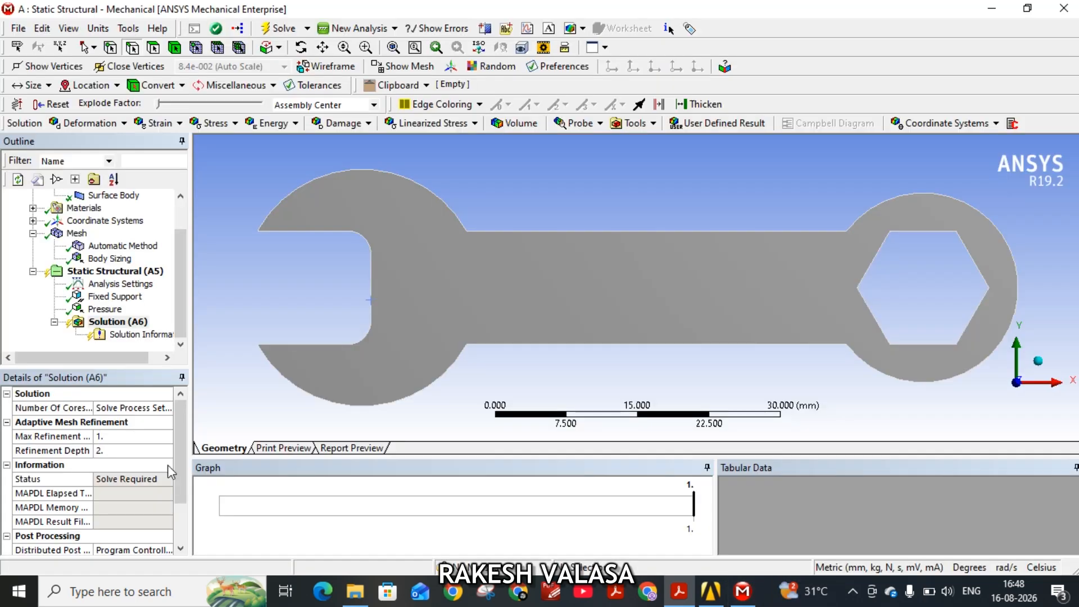
pyautogui.click(742, 591)
# Insert a Total Deformation result for all bodies under Solution.
pyautogui.click(125, 323)
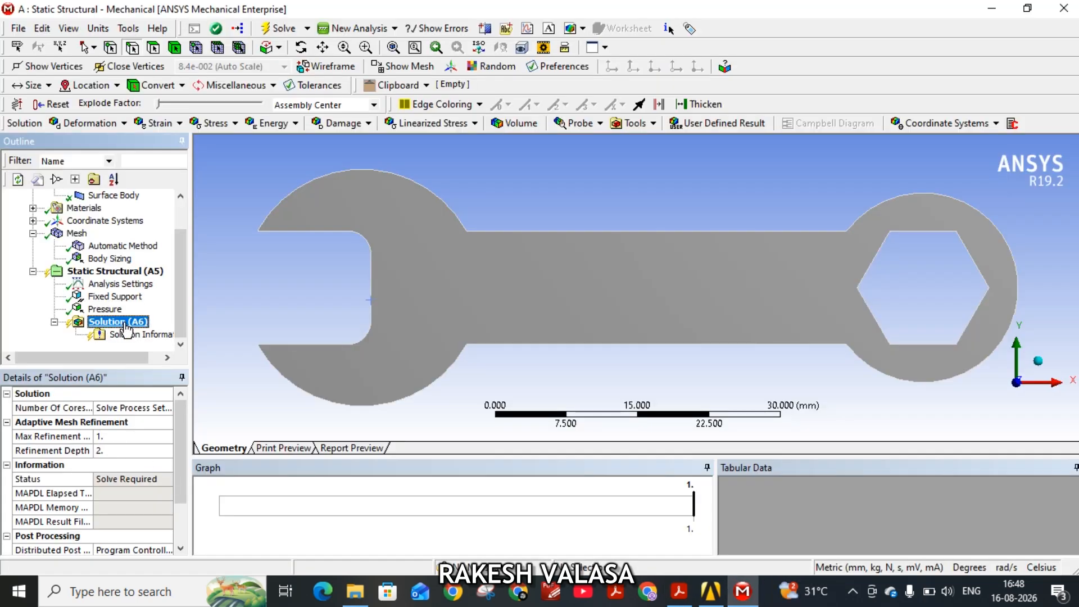
pyautogui.rightClick(126, 328)
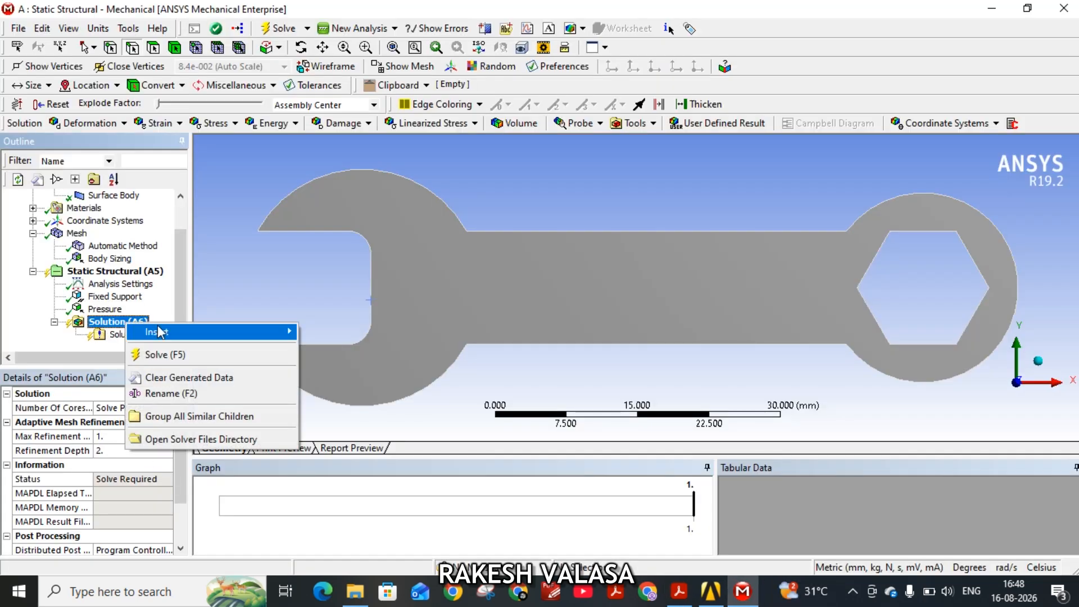
pyautogui.moveTo(232, 332)
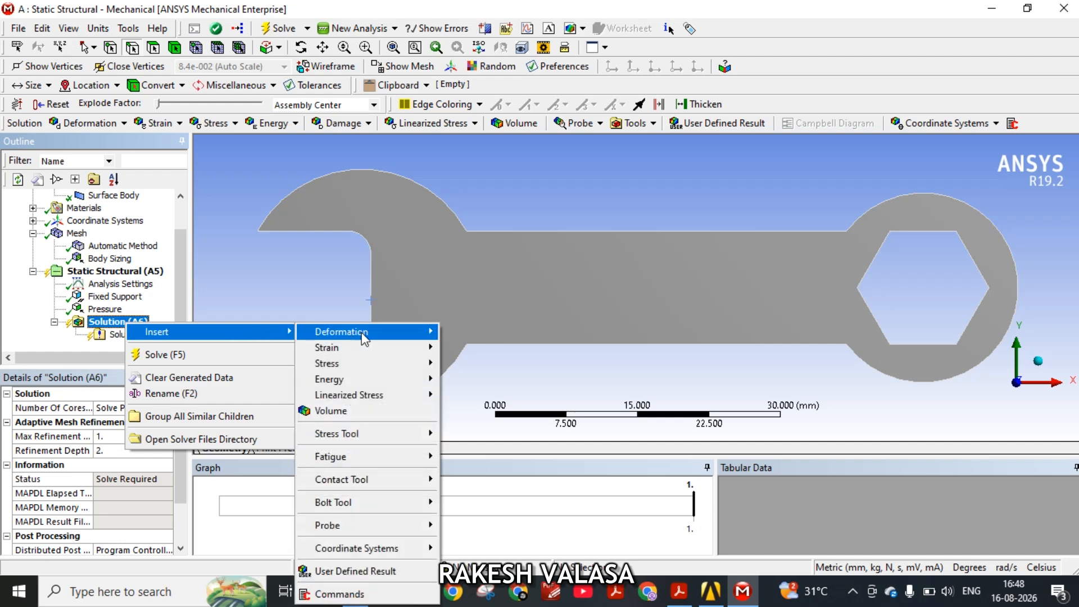
pyautogui.moveTo(371, 332)
pyautogui.click(486, 332)
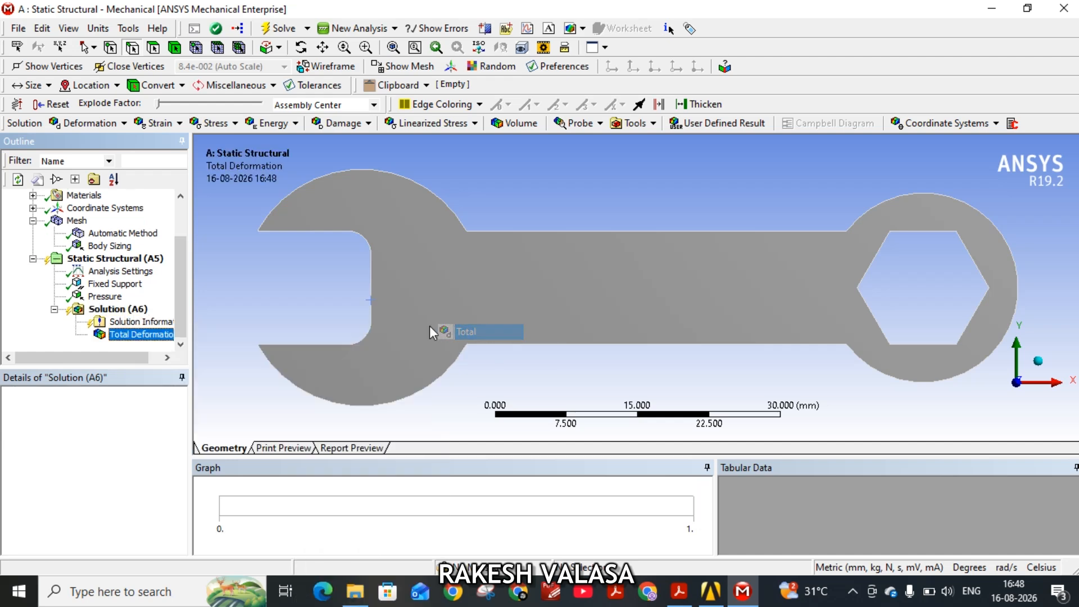
# Add an Equivalent (von-Mises) stress result for all bodies under Solution.
pyautogui.click(127, 311)
pyautogui.rightClick(126, 311)
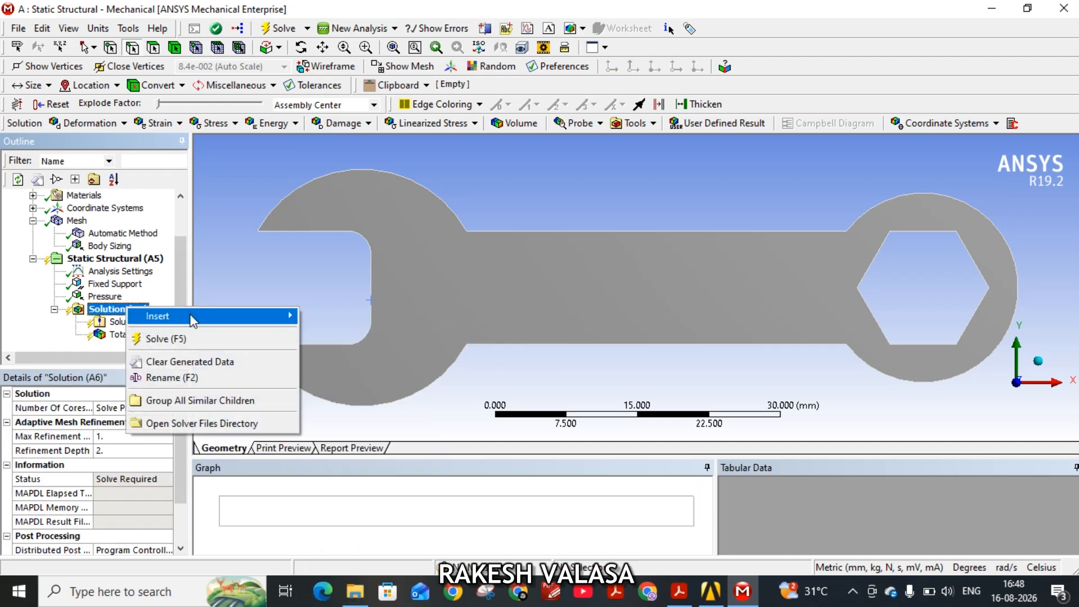
pyautogui.moveTo(280, 316)
pyautogui.moveTo(359, 345)
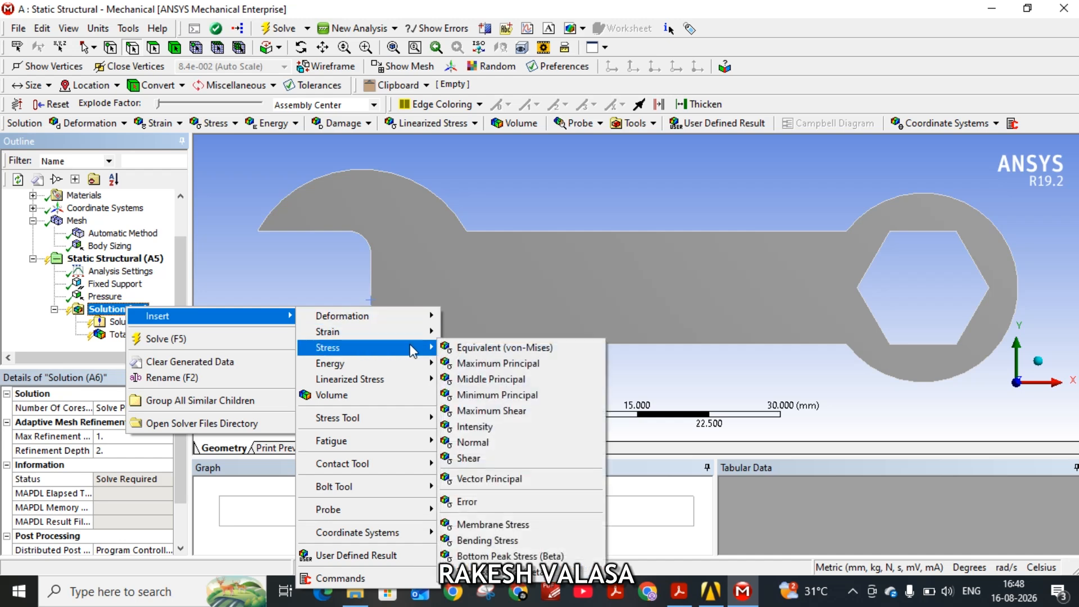
pyautogui.click(478, 348)
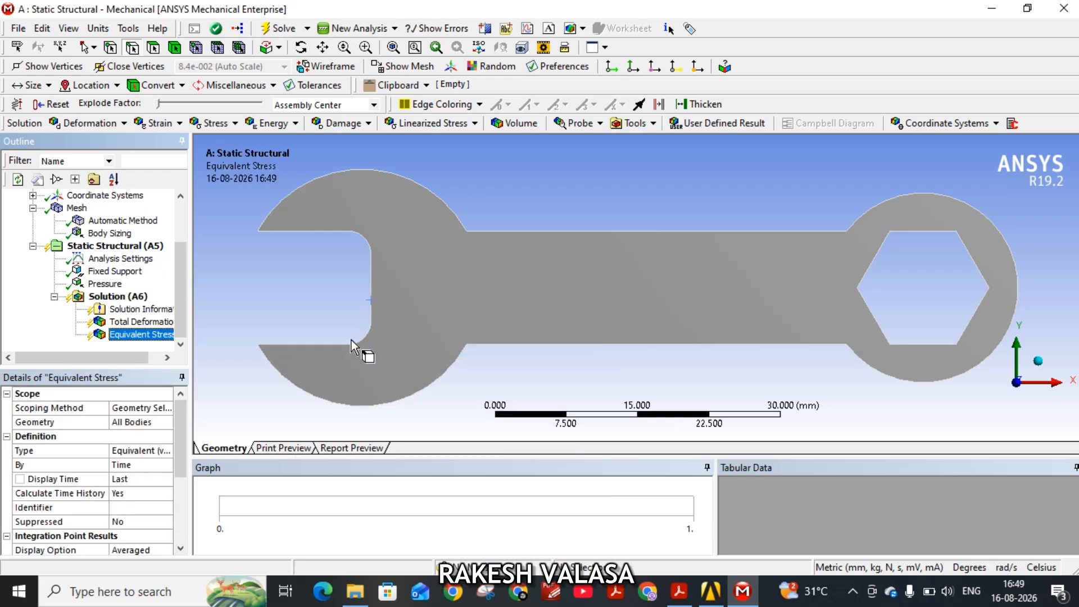
# Solve the static structural analysis to evaluate the deformation and stress results.
pyautogui.click(118, 297)
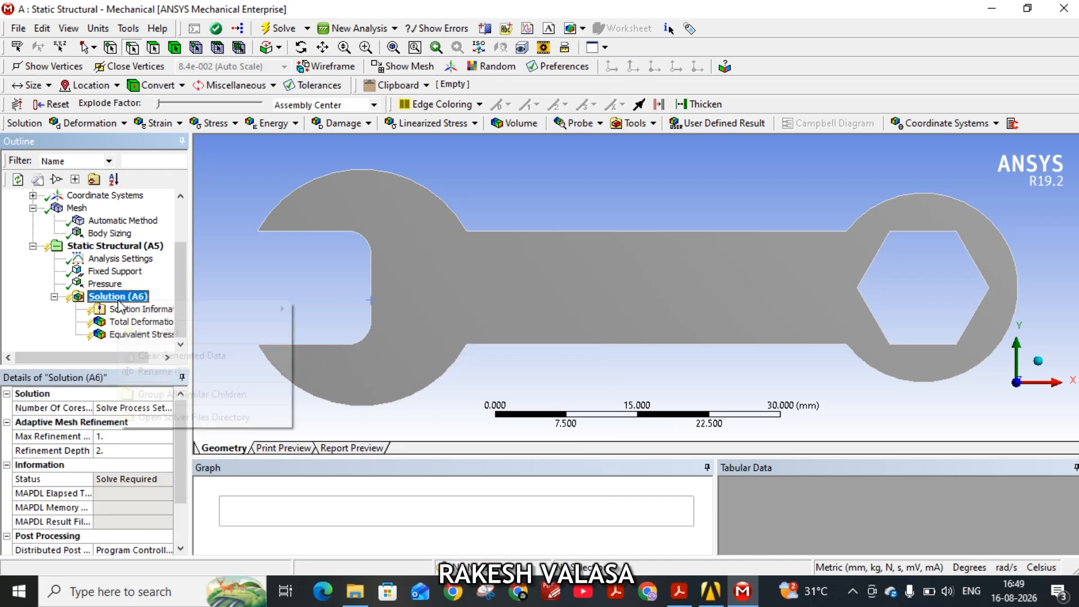
pyautogui.rightClick(119, 301)
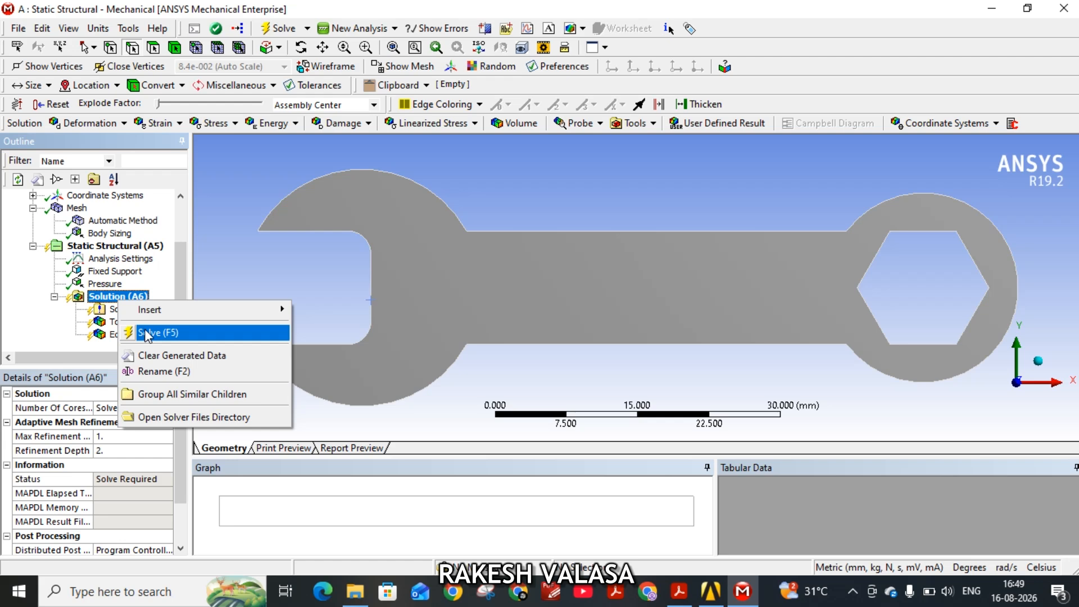
pyautogui.click(148, 333)
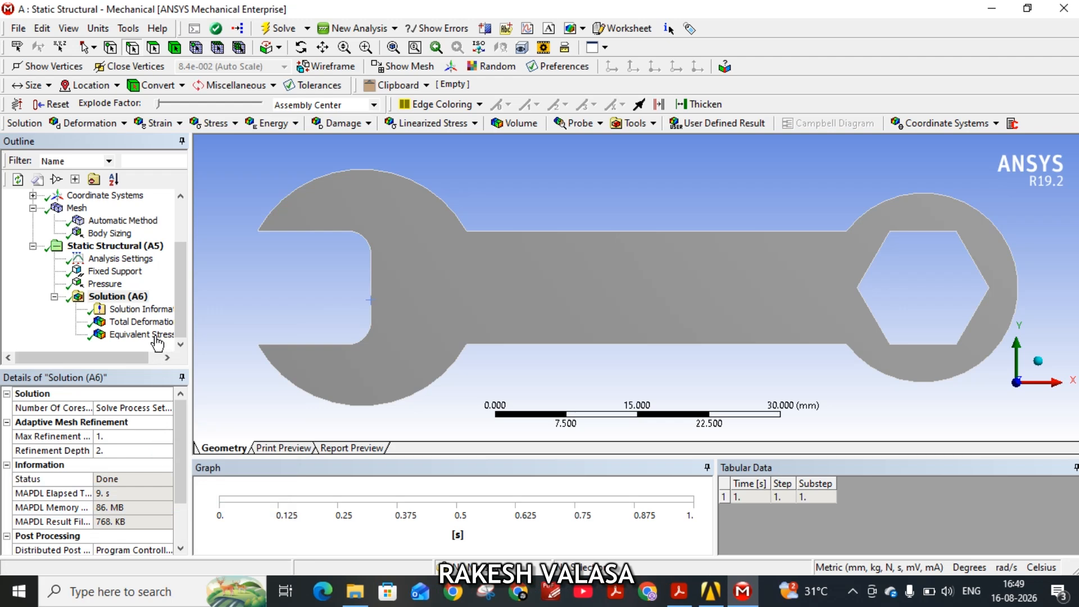
# Examine the Total Deformation contour of the wrench and the Equivalent Stress contour with their legends.
pyautogui.click(137, 324)
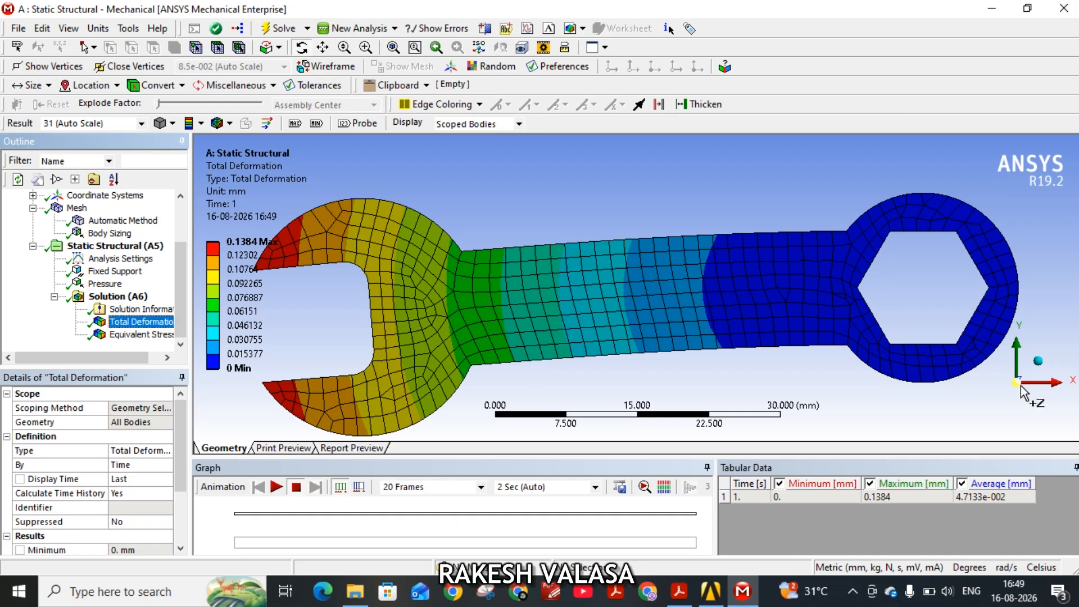
pyautogui.scroll(-3, 742, 309)
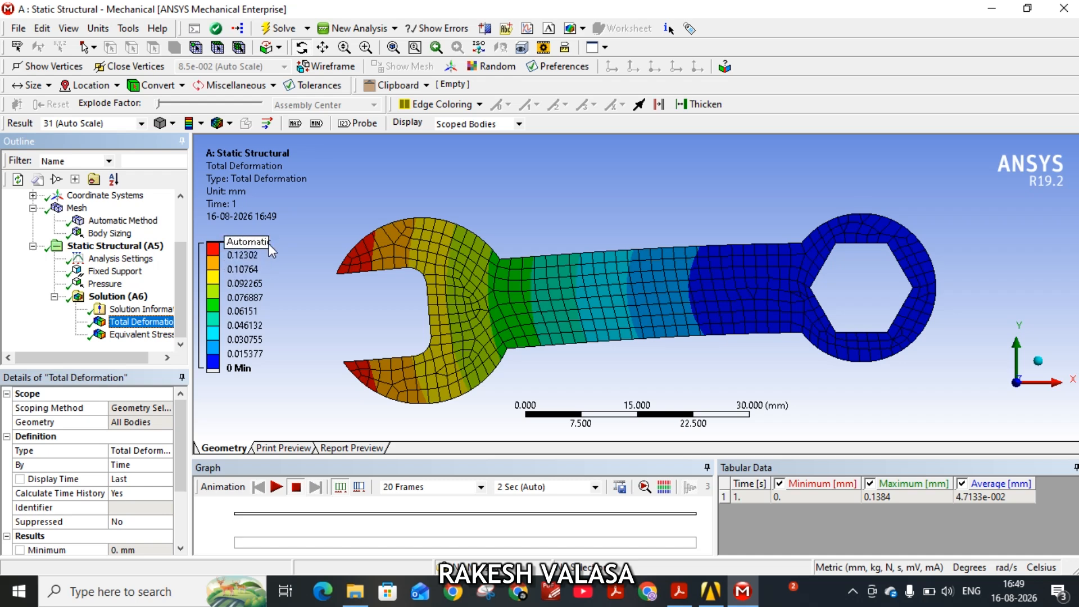
pyautogui.click(137, 336)
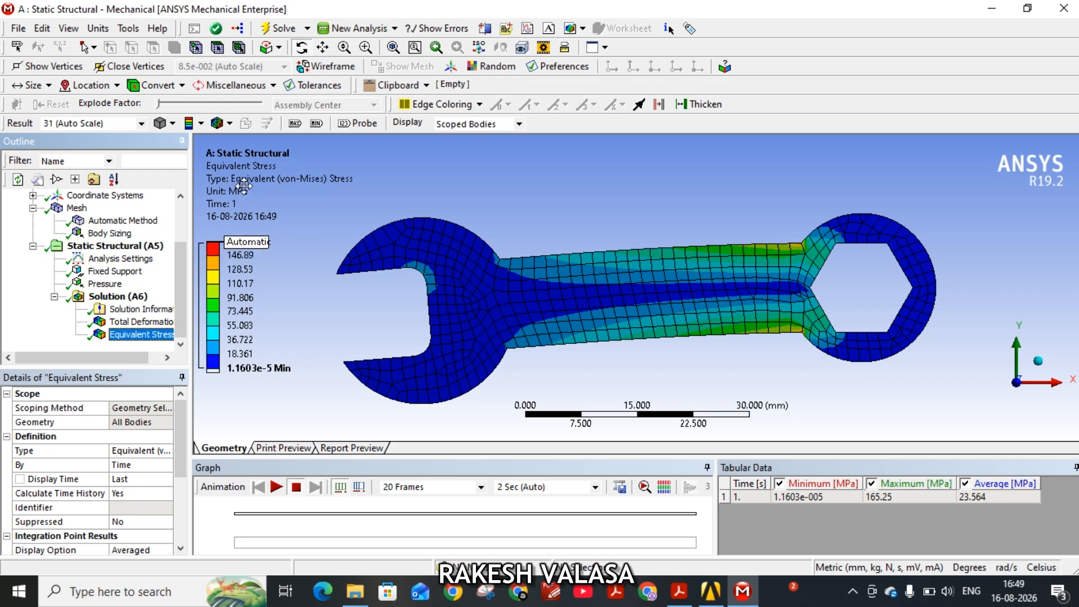
# Play the Total Deformation animation of the wrench and pause it after watching the motion.
pyautogui.click(158, 324)
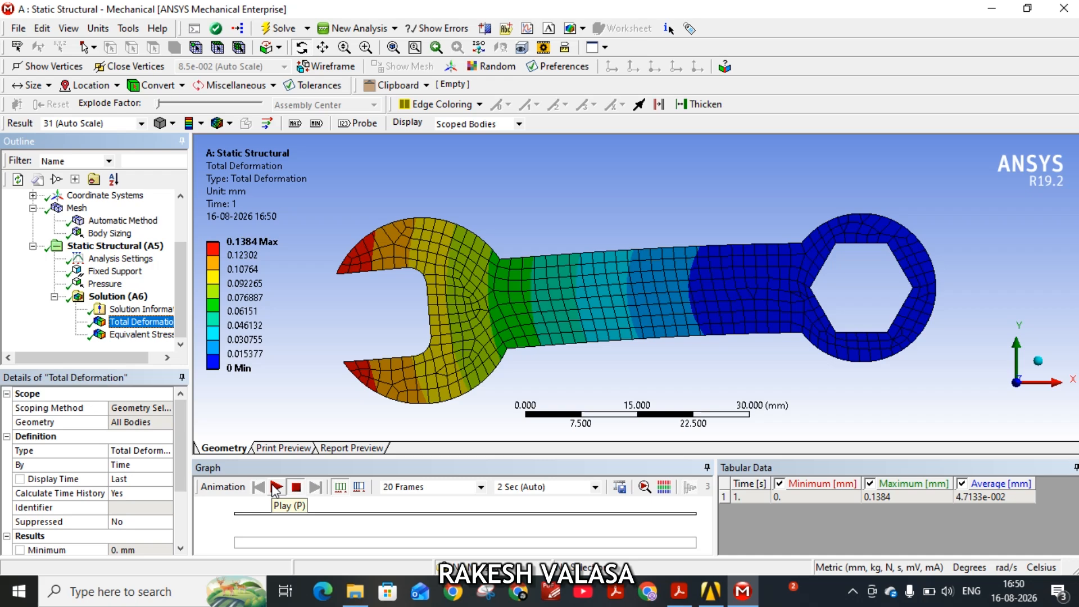
pyautogui.click(276, 487)
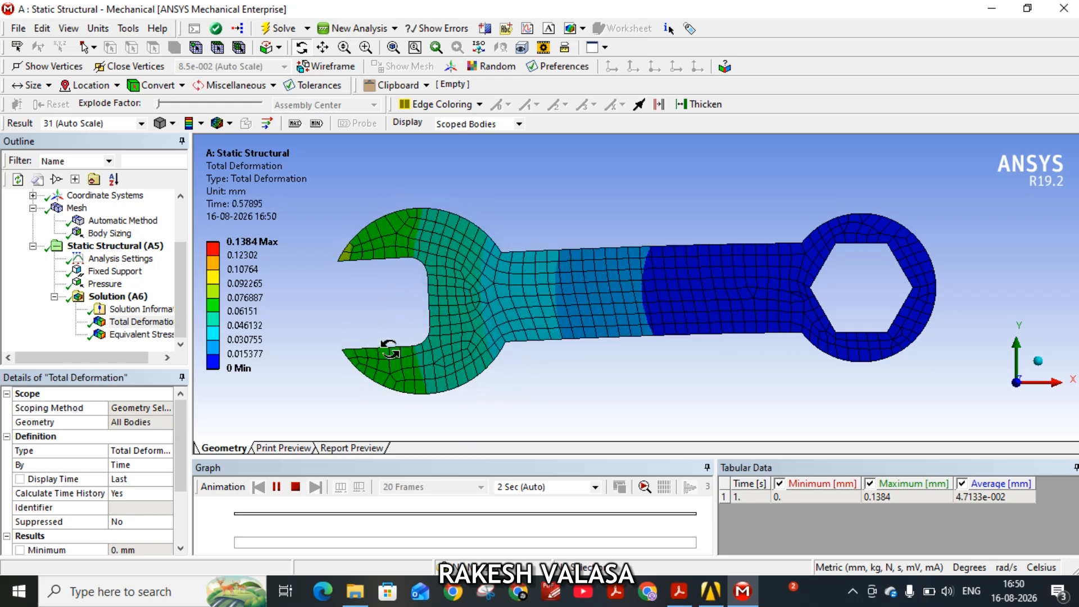
pyautogui.click(276, 487)
# Play the Equivalent Stress animation to watch the stress build up along the handle, and pause it.
pyautogui.click(143, 334)
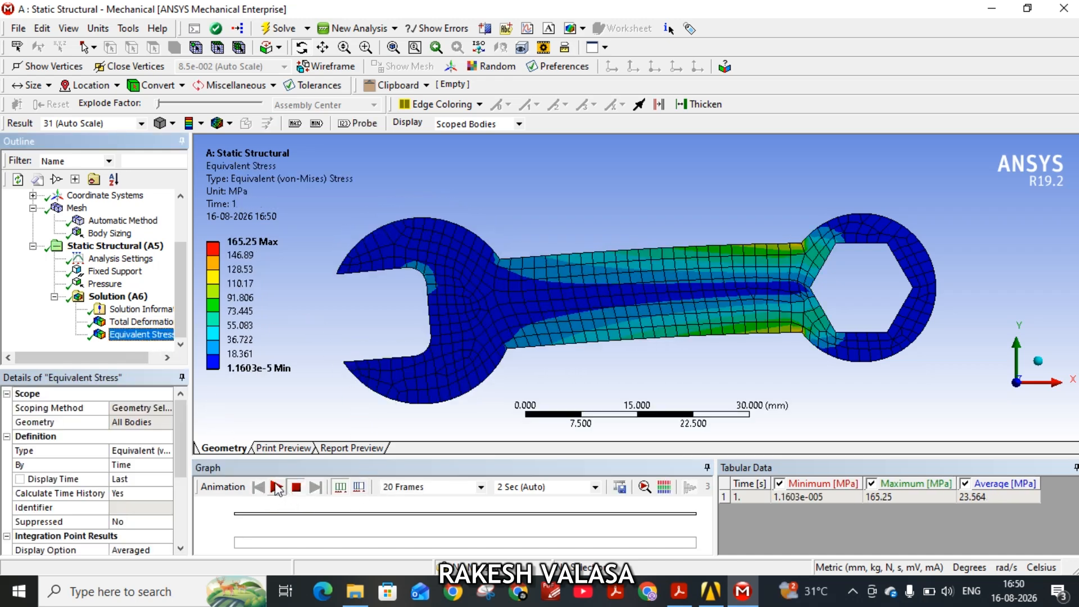
pyautogui.click(276, 487)
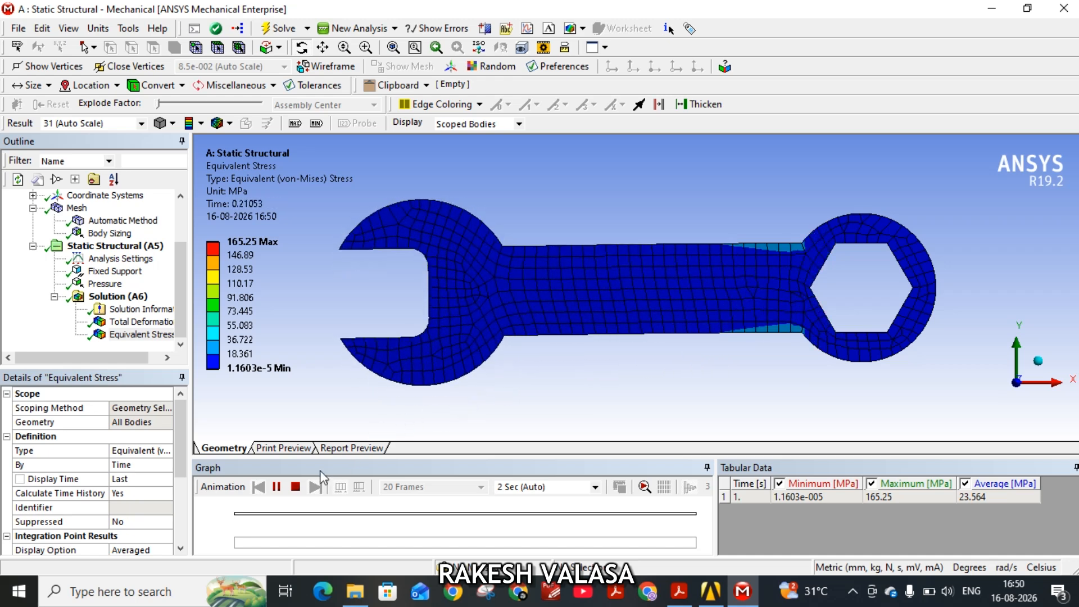
pyautogui.click(278, 488)
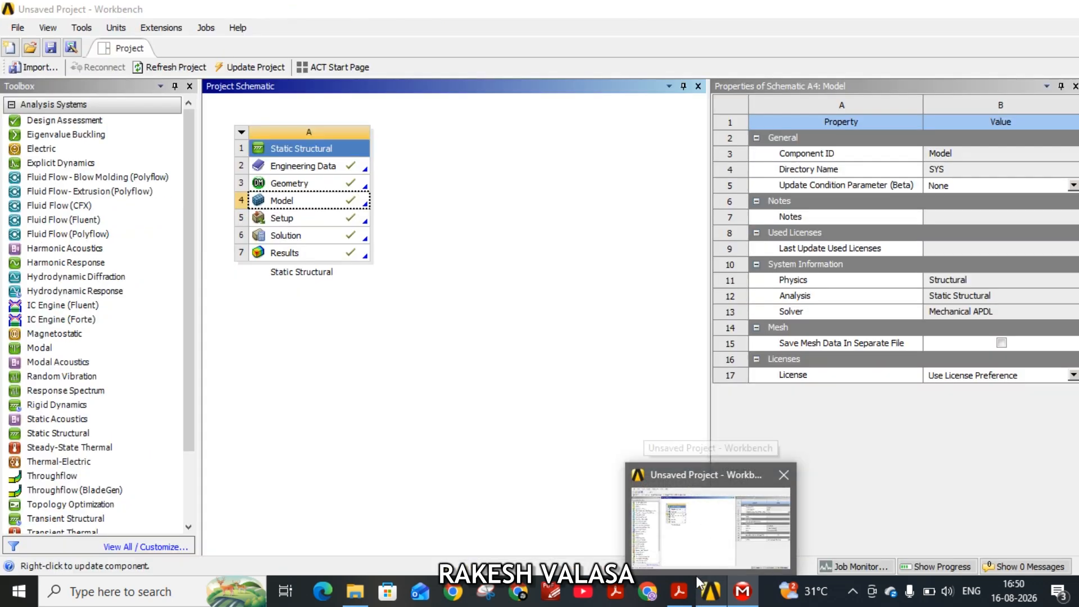
# Recheck the exercise sheet in Acrobat and the project schematic in Workbench, and resume the Equivalent Stress animation in Mechanical.
pyautogui.moveTo(671, 605)
pyautogui.click(690, 518)
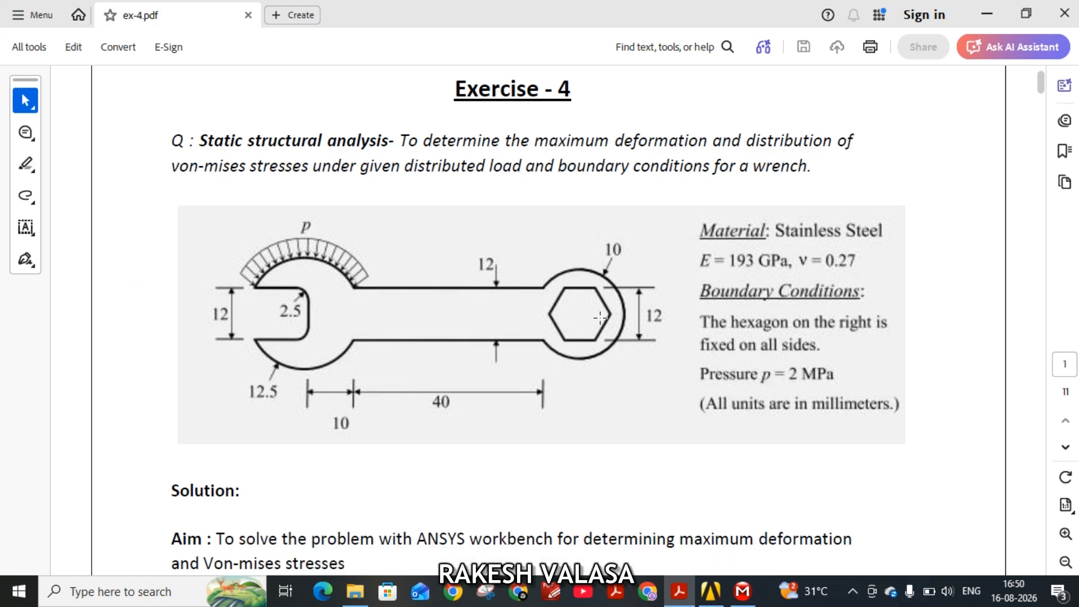
pyautogui.click(711, 590)
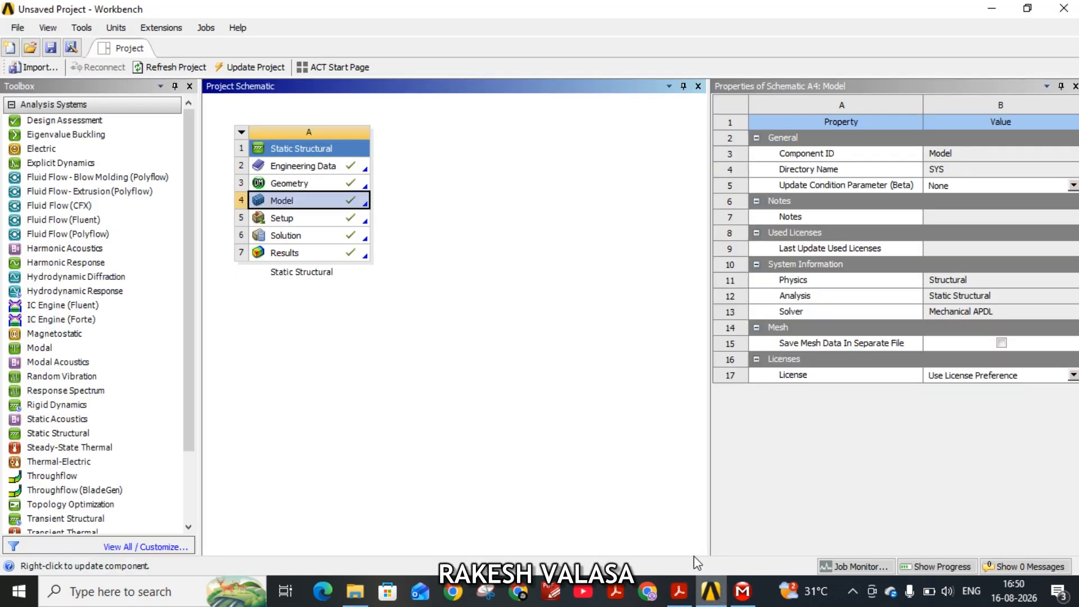
pyautogui.click(742, 590)
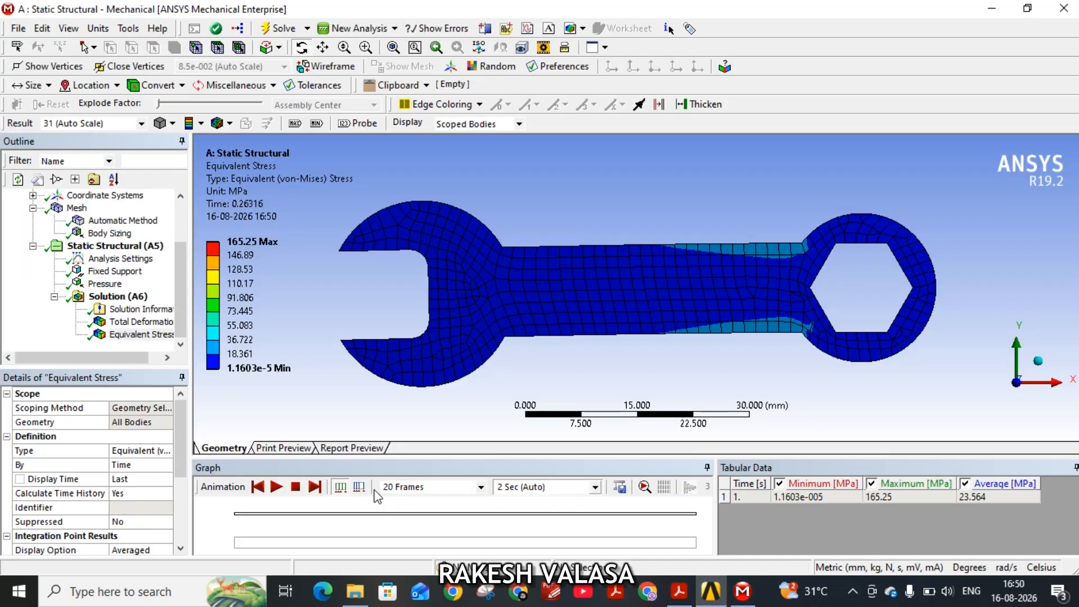
pyautogui.click(276, 488)
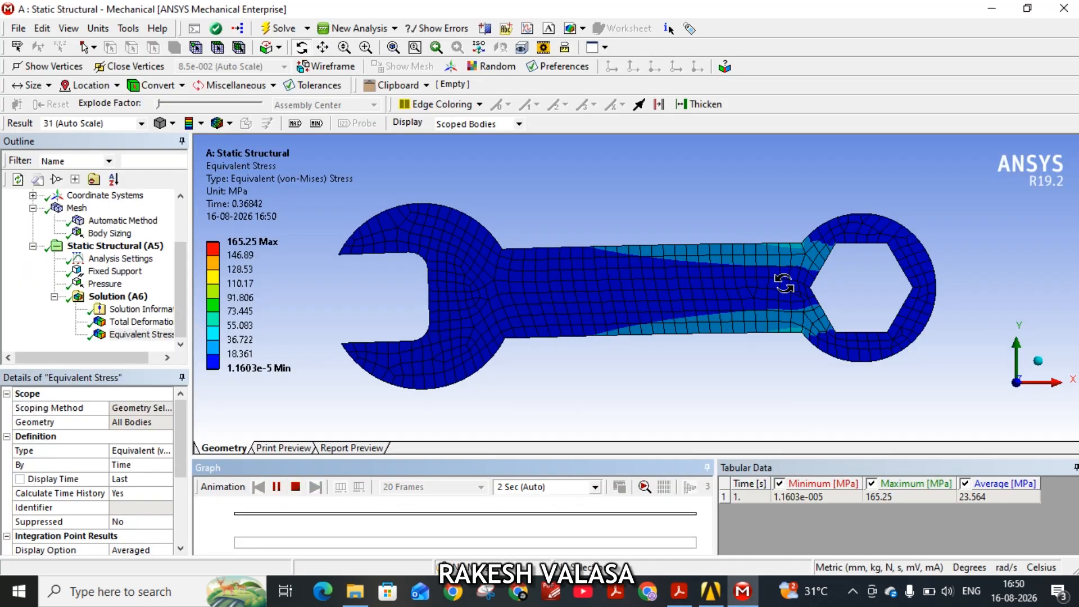